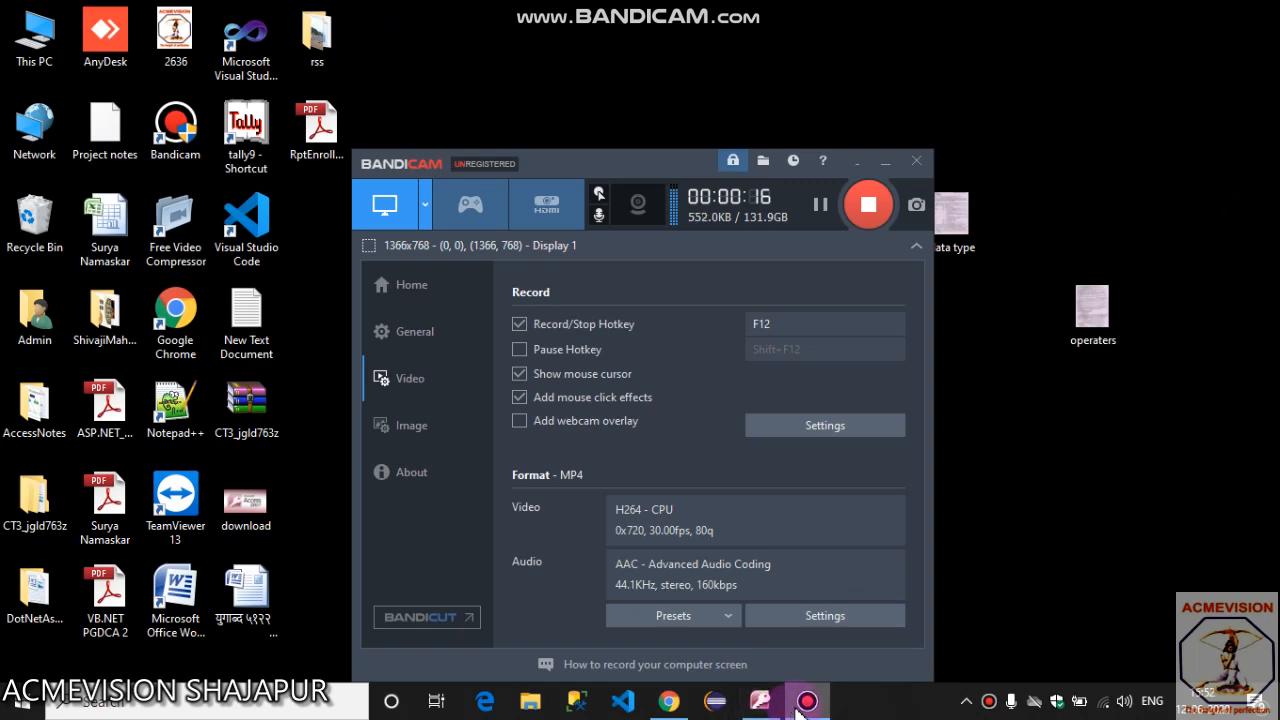
Switch to the Access database and fit the NAME, COURSE, MOBILE NUMBER, EMAIL, ADMISSION DATE and ADDRESS CITY column widths to their contents.
{"action": "mouse_move", "coordinate": [799, 709]}
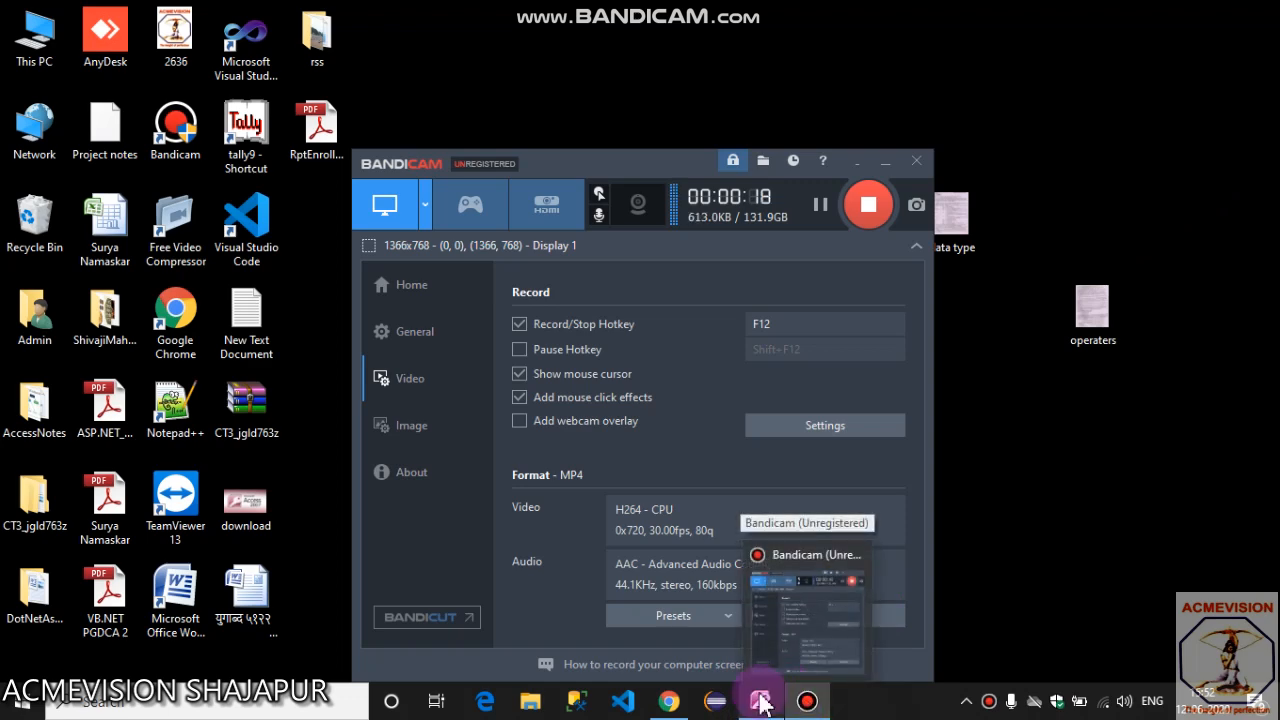
{"action": "left_click", "coordinate": [759, 700]}
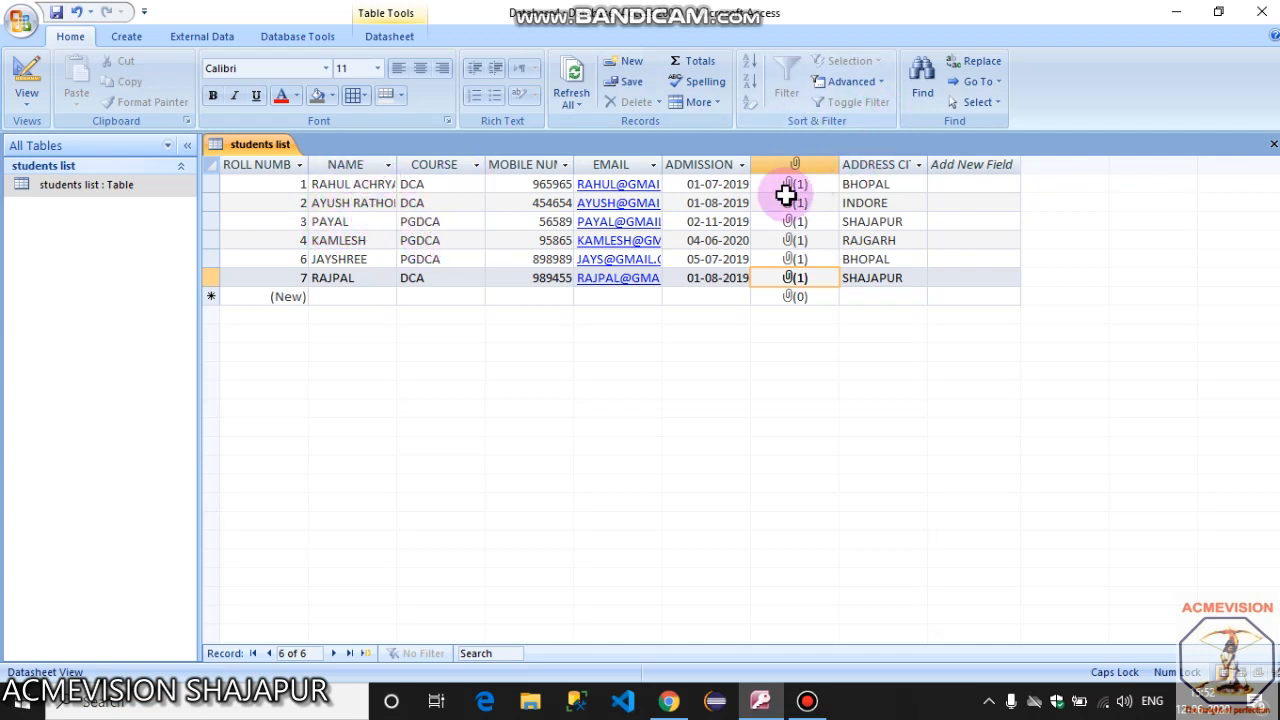
{"action": "double_click", "coordinate": [400, 160]}
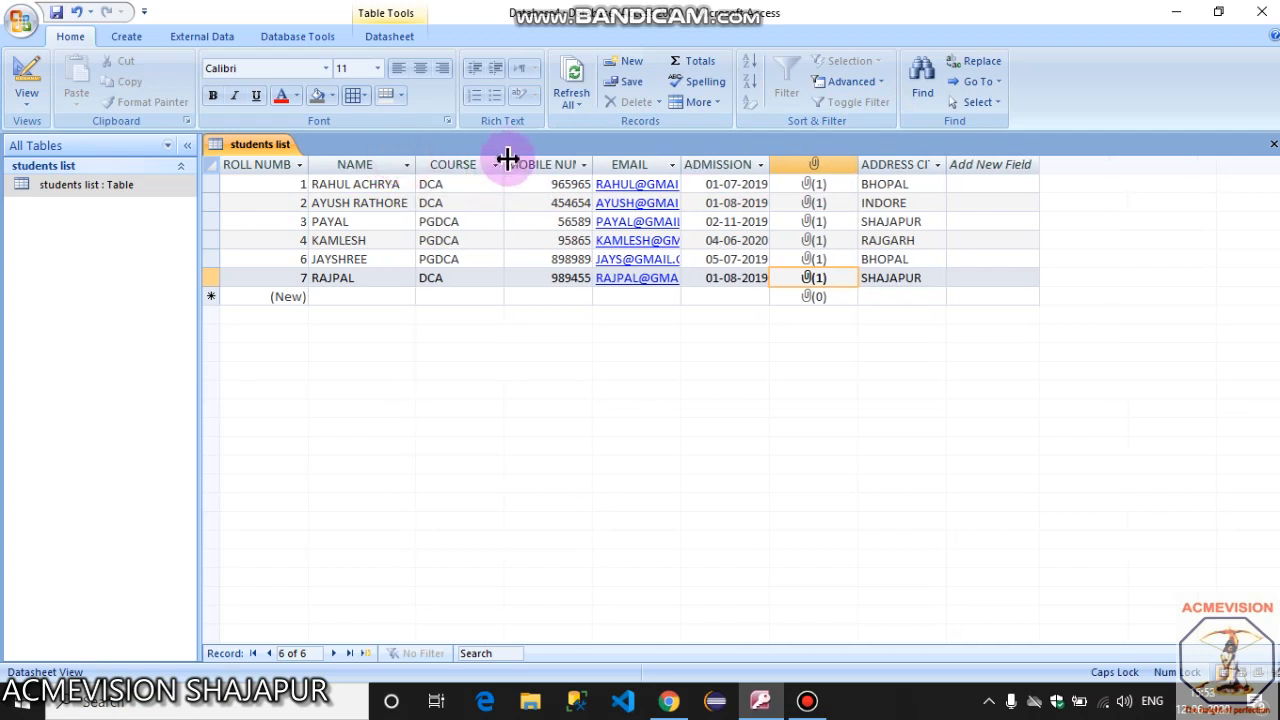
{"action": "double_click", "coordinate": [505, 160]}
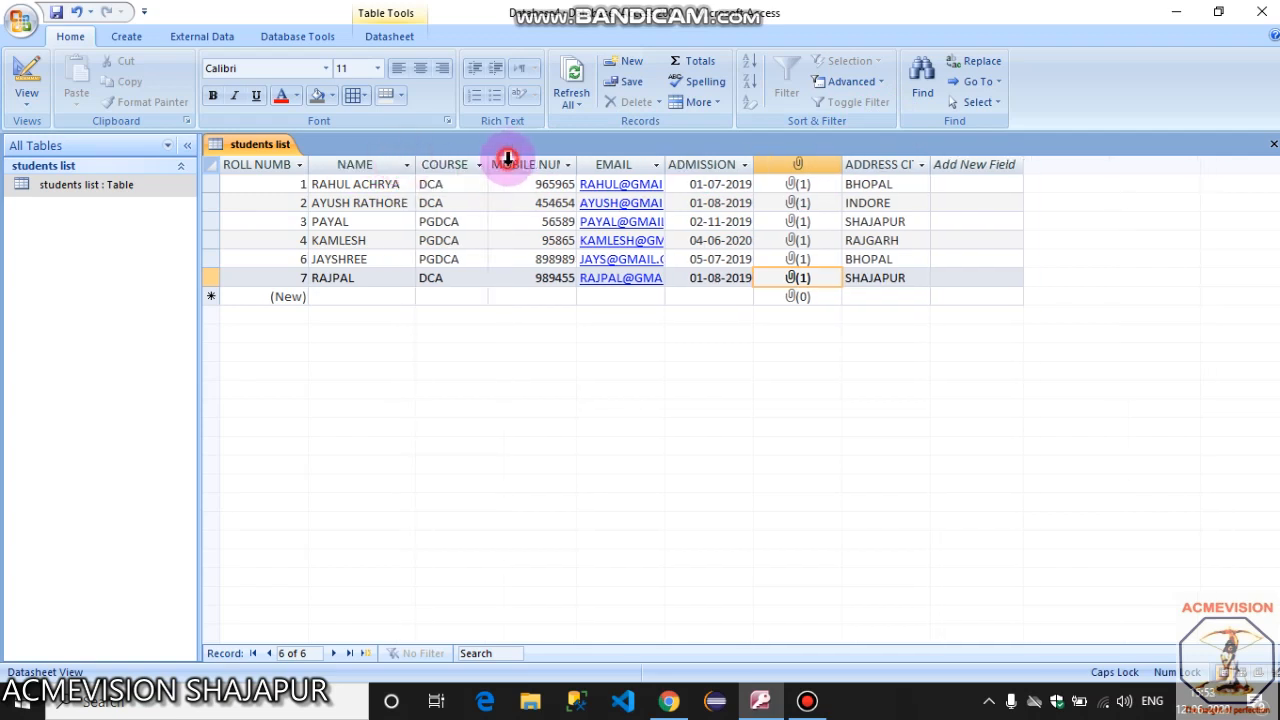
{"action": "double_click", "coordinate": [580, 162]}
{"action": "double_click", "coordinate": [701, 162]}
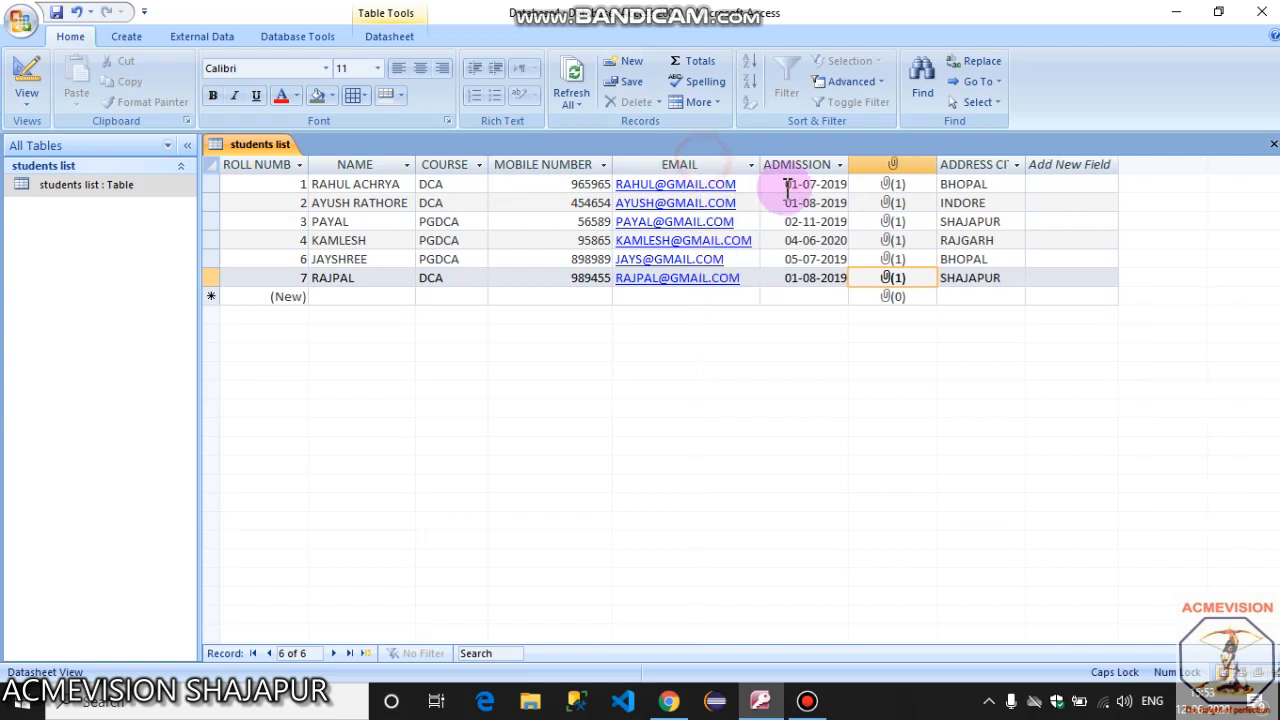
{"action": "double_click", "coordinate": [851, 167]}
{"action": "double_click", "coordinate": [978, 166]}
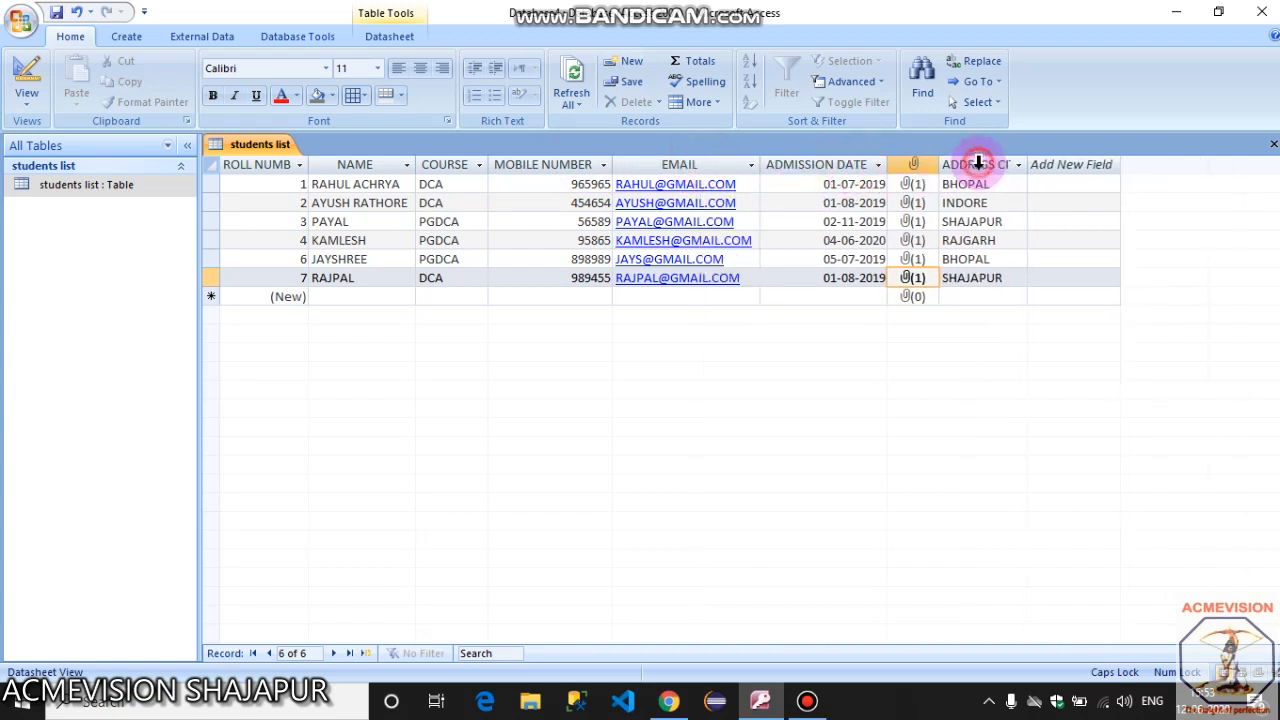
{"action": "double_click", "coordinate": [1029, 163]}
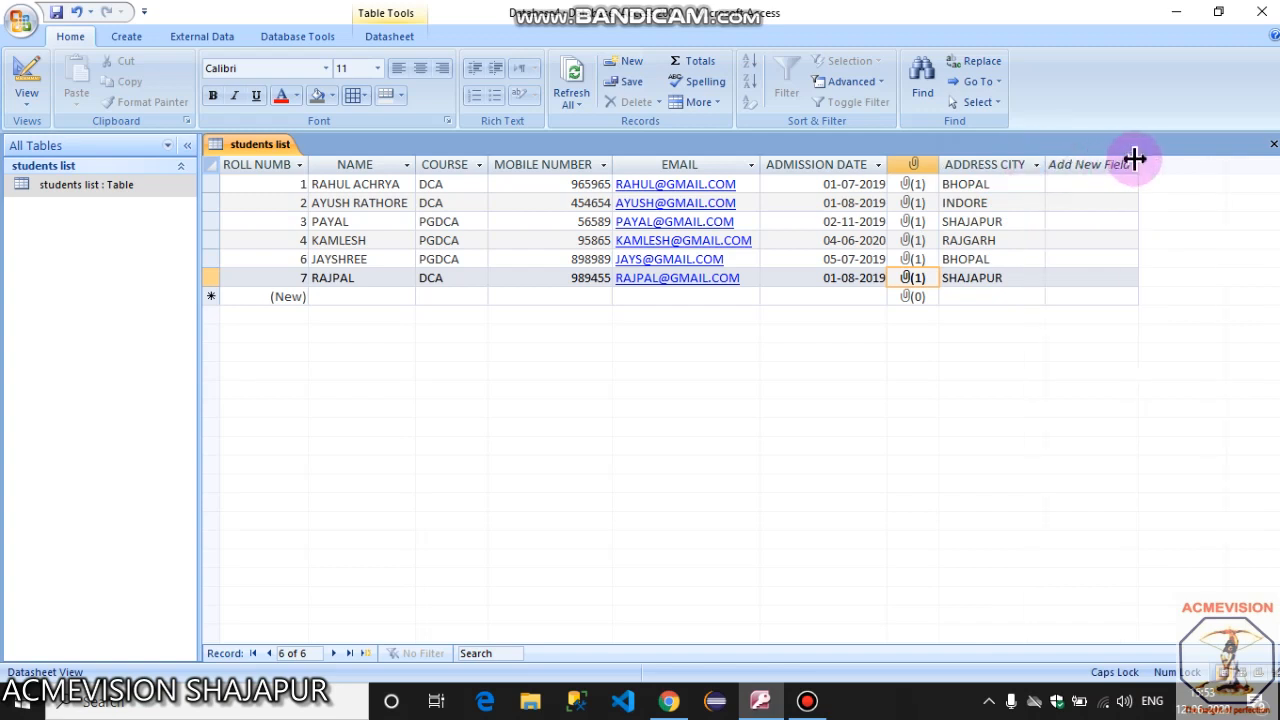
Start the Form Wizard for the students list table.
{"action": "left_click", "coordinate": [127, 36]}
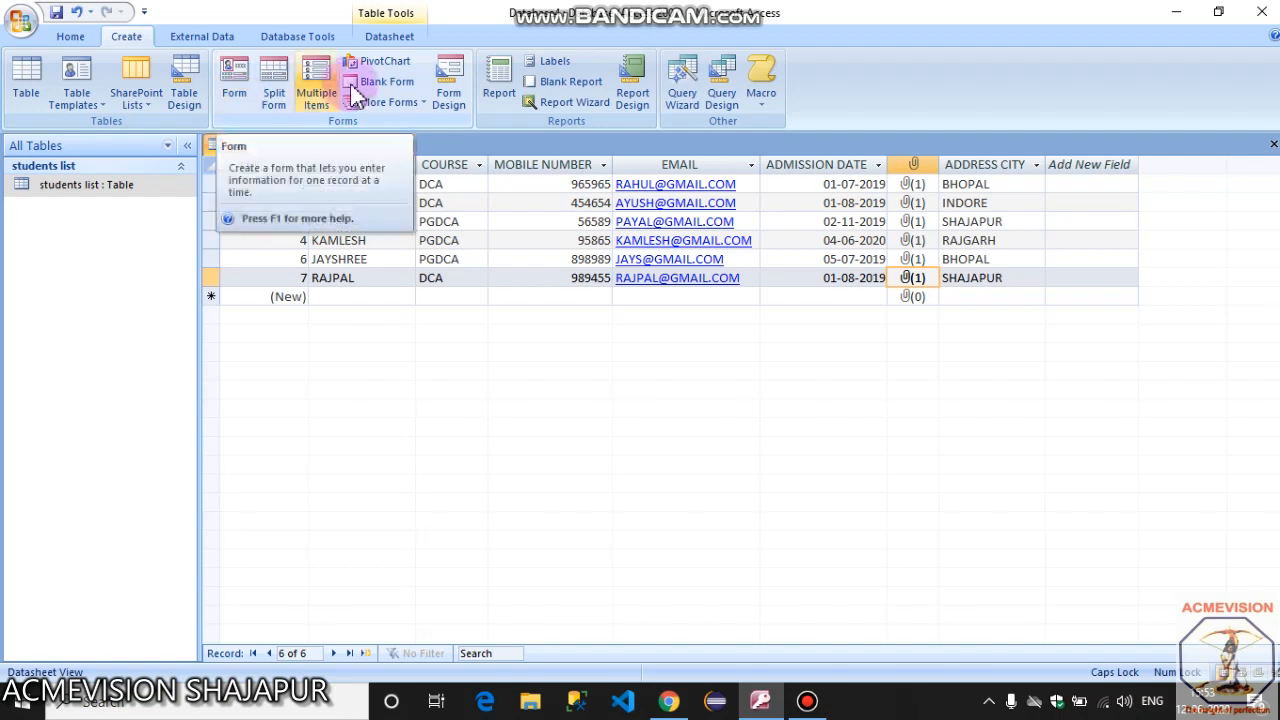
{"action": "left_click", "coordinate": [410, 106]}
{"action": "left_click", "coordinate": [426, 134]}
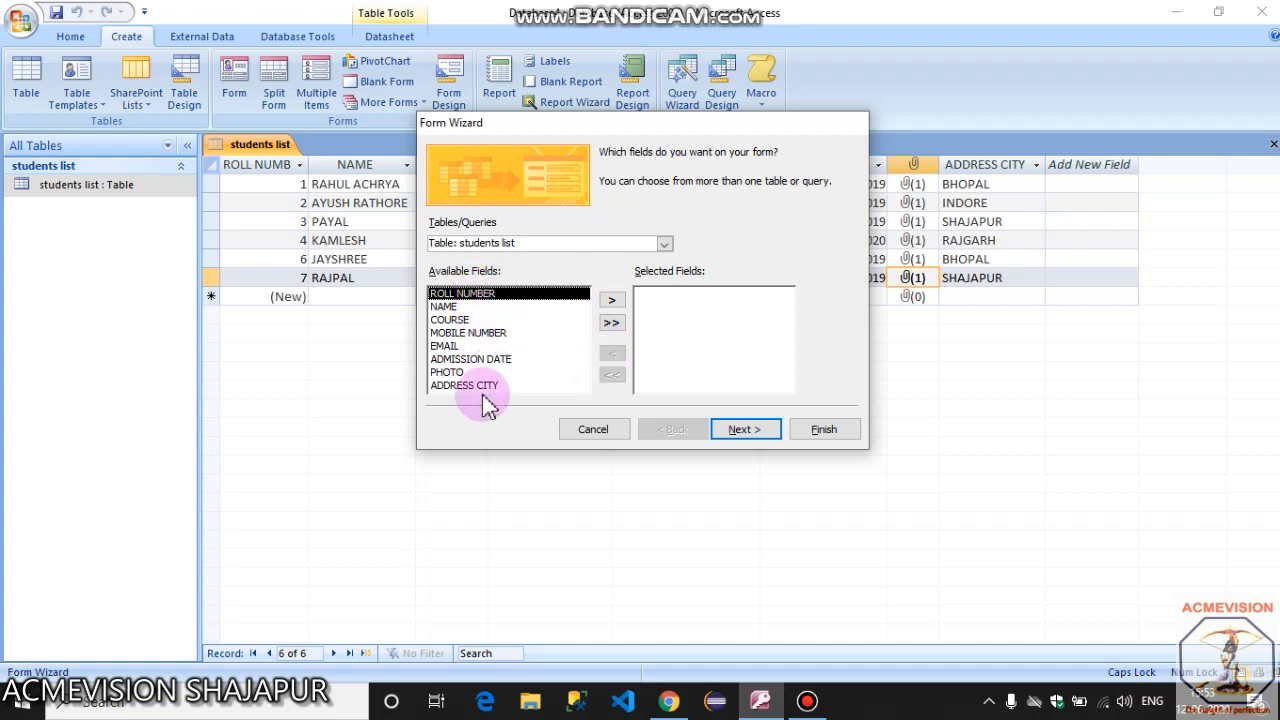
{"action": "left_click", "coordinate": [494, 346]}
{"action": "left_click", "coordinate": [493, 307]}
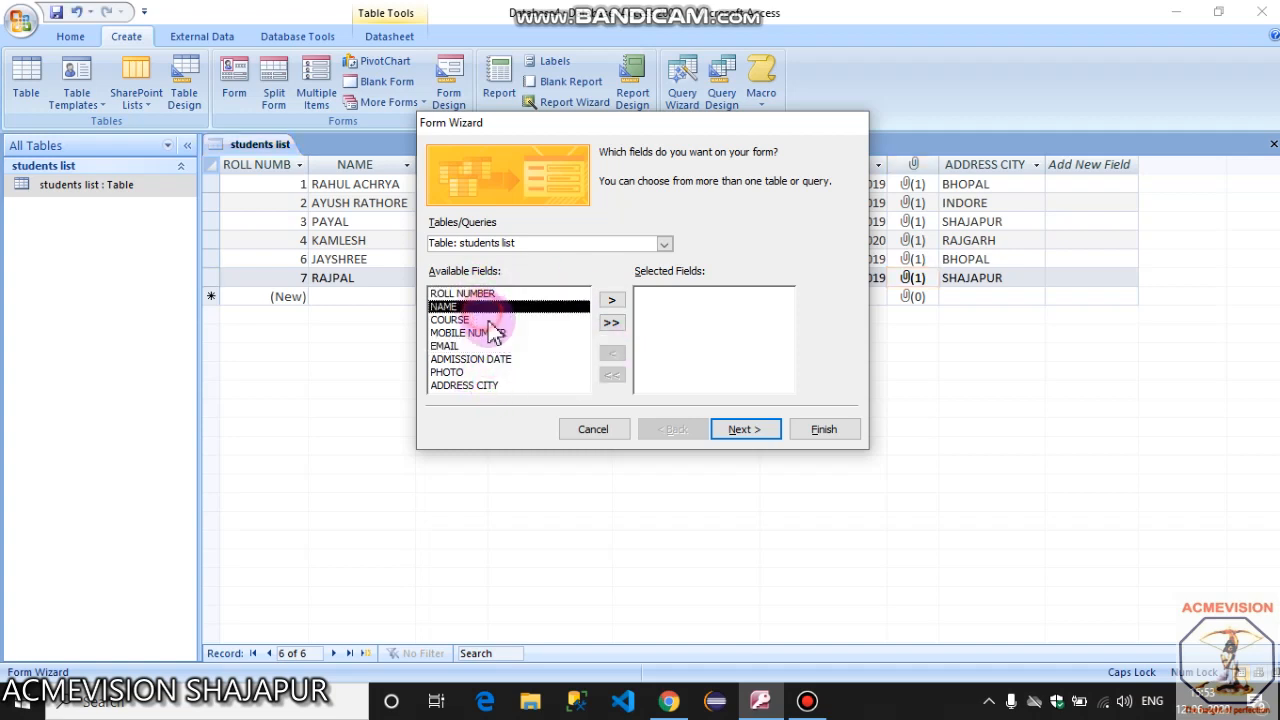
{"action": "left_click", "coordinate": [612, 323]}
{"action": "left_click", "coordinate": [612, 374]}
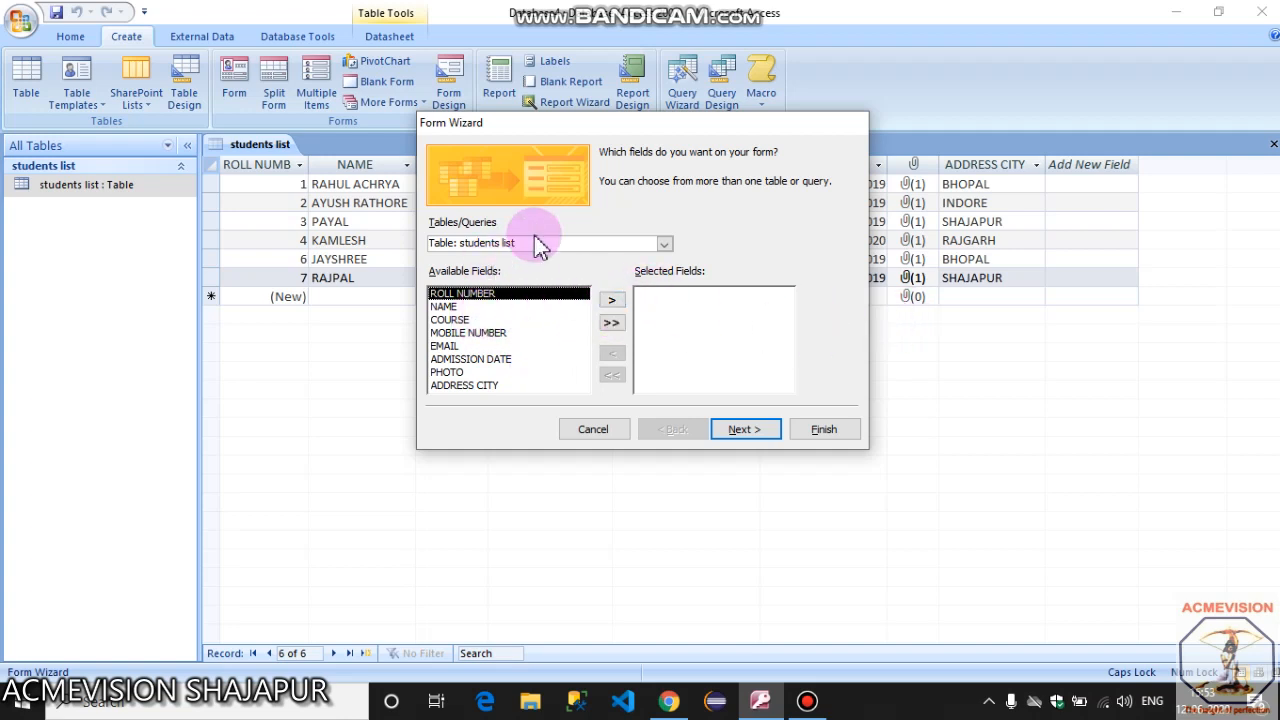
{"action": "left_click", "coordinate": [665, 245]}
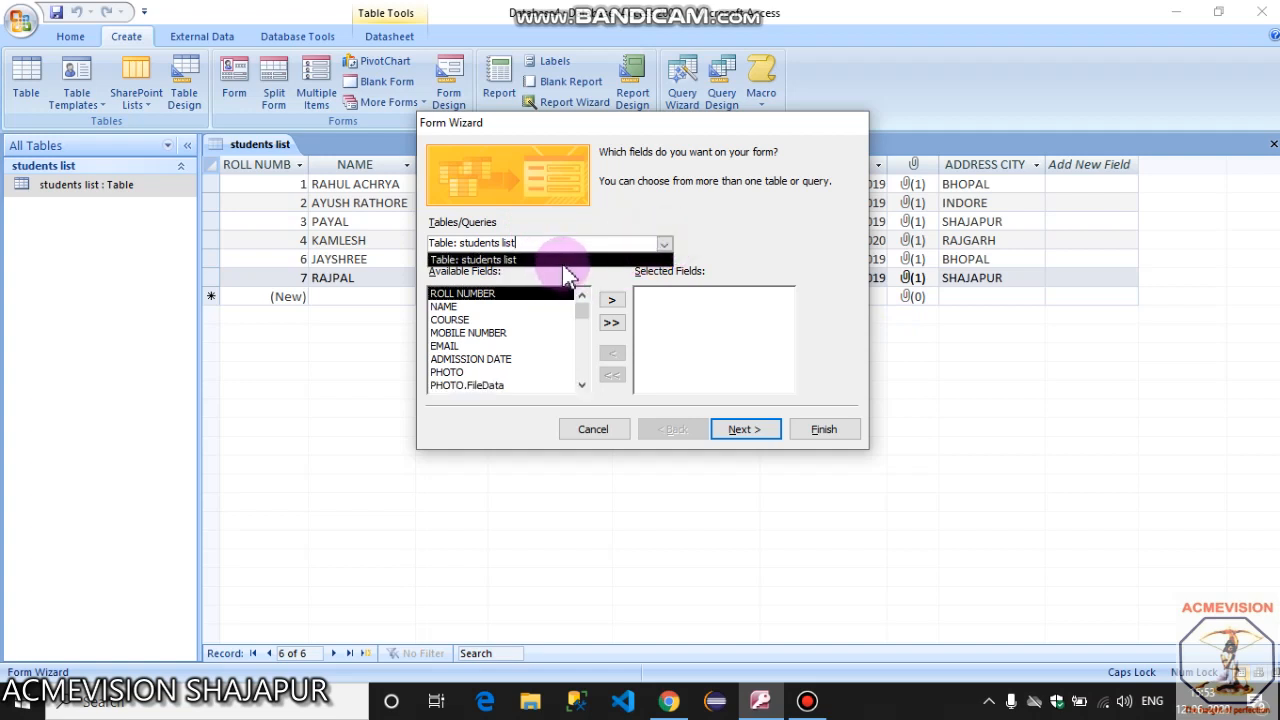
{"action": "left_click", "coordinate": [745, 240]}
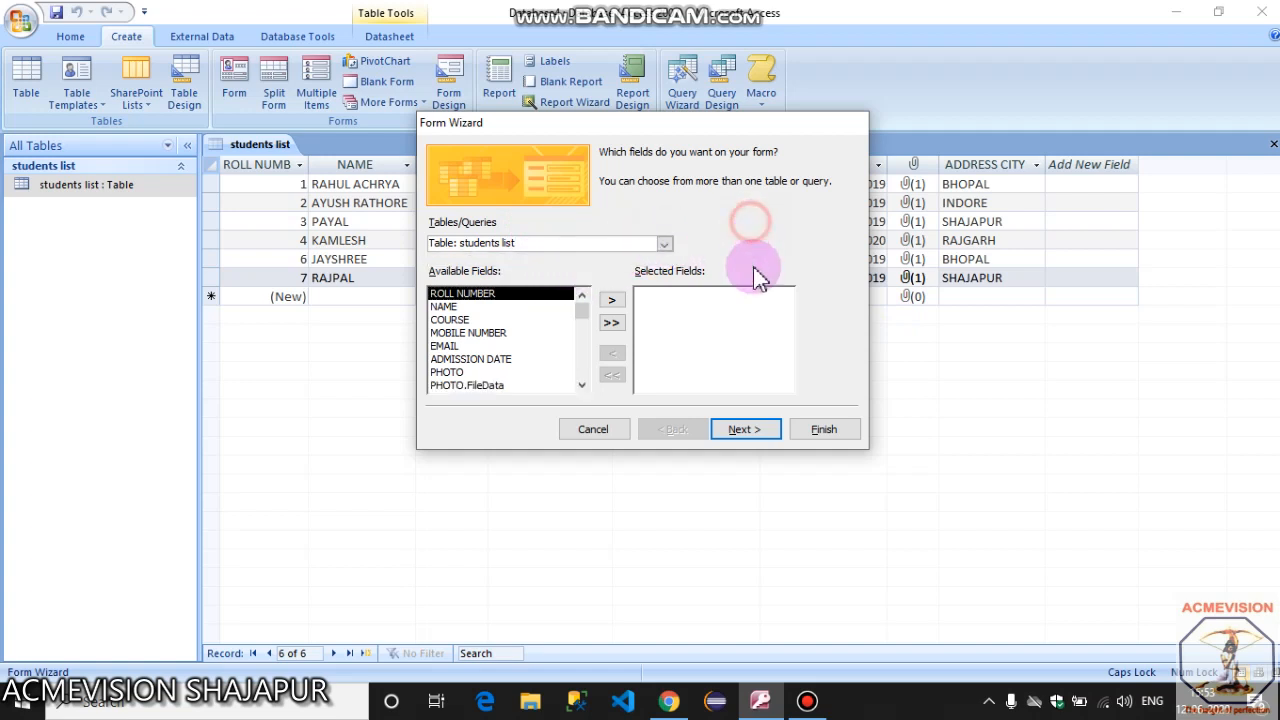
{"action": "left_click", "coordinate": [755, 430]}
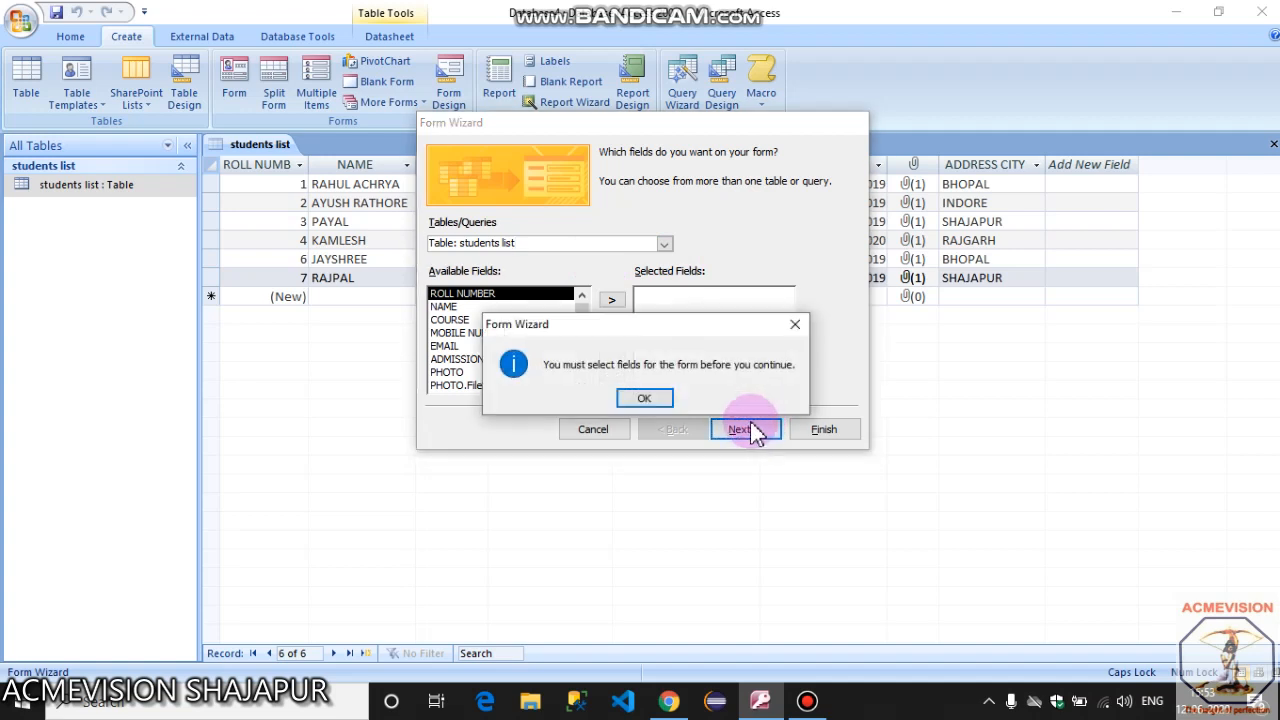
{"action": "left_click", "coordinate": [650, 396]}
{"action": "left_click", "coordinate": [611, 322]}
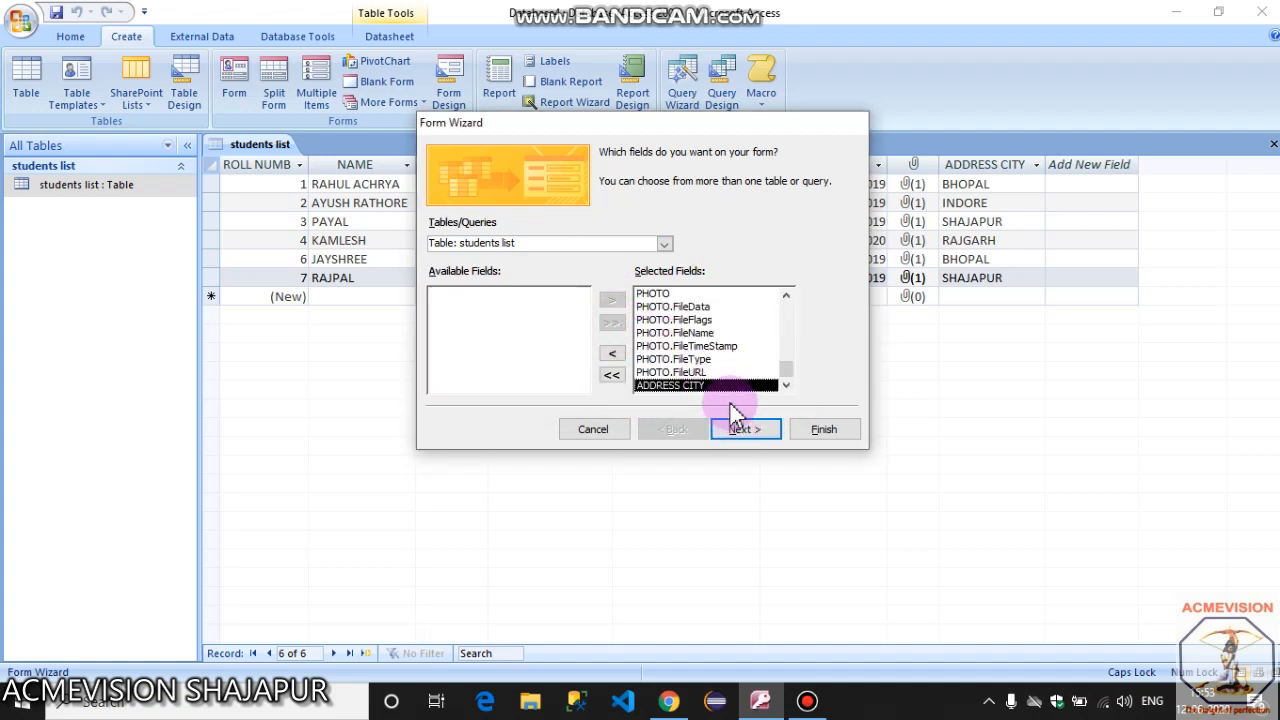
{"action": "left_click", "coordinate": [611, 374]}
Add ROLL NUMBER, NAME, COURSE, MOBILE NUMBER, EMAIL, ADMISSION DATE, PHOTO and ADDRESS CITY to the form one by one.
{"action": "left_click", "coordinate": [611, 300]}
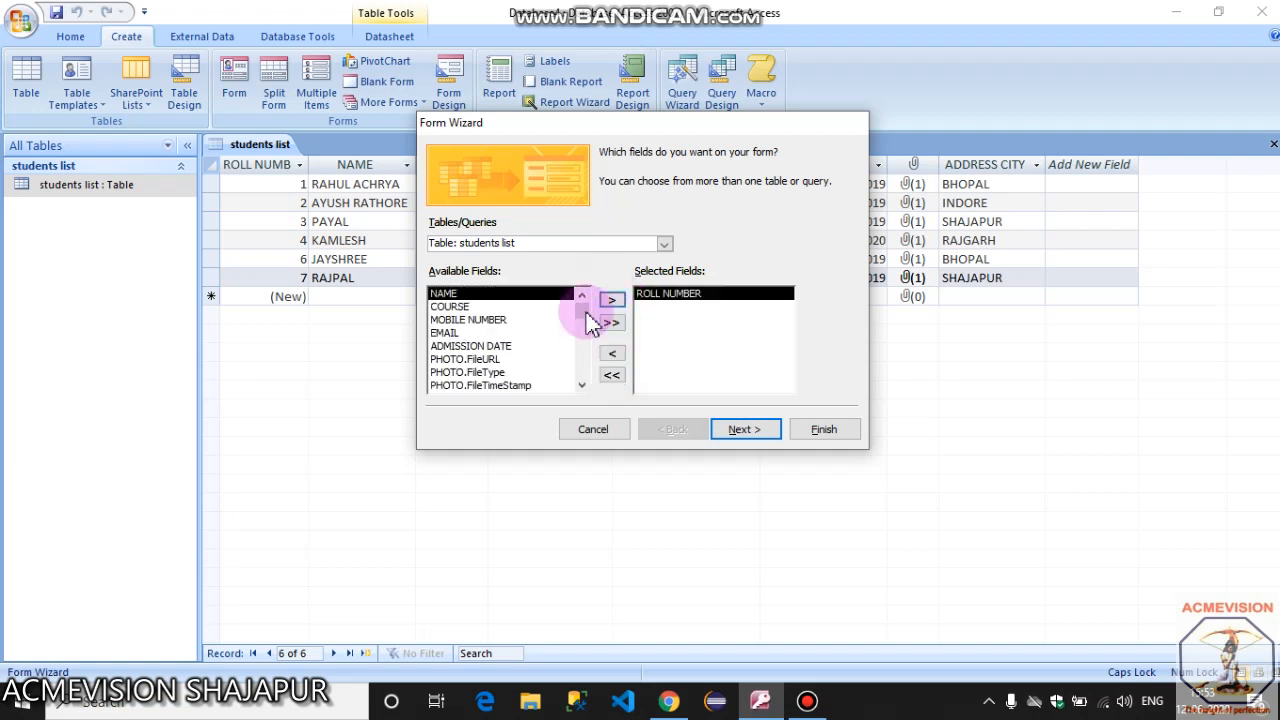
{"action": "left_click", "coordinate": [611, 300]}
{"action": "left_click", "coordinate": [611, 300]}
{"action": "left_click", "coordinate": [612, 300]}
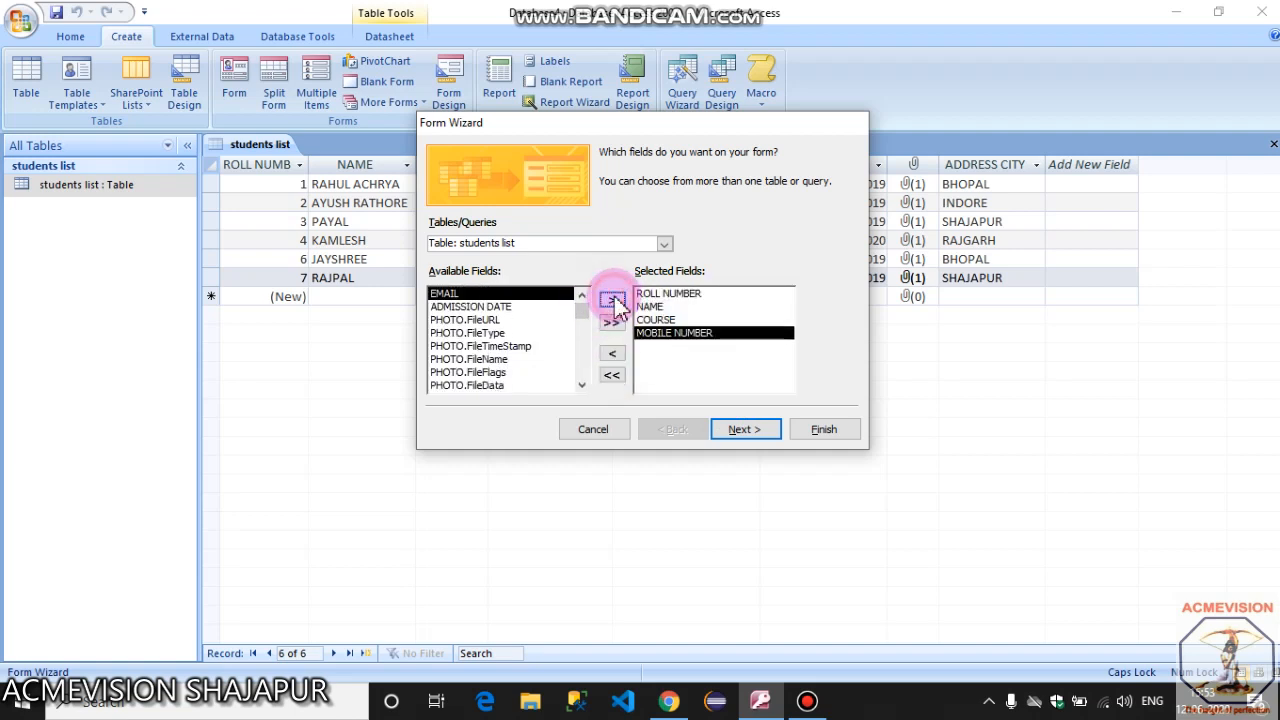
{"action": "left_click", "coordinate": [612, 300]}
{"action": "left_click", "coordinate": [612, 300]}
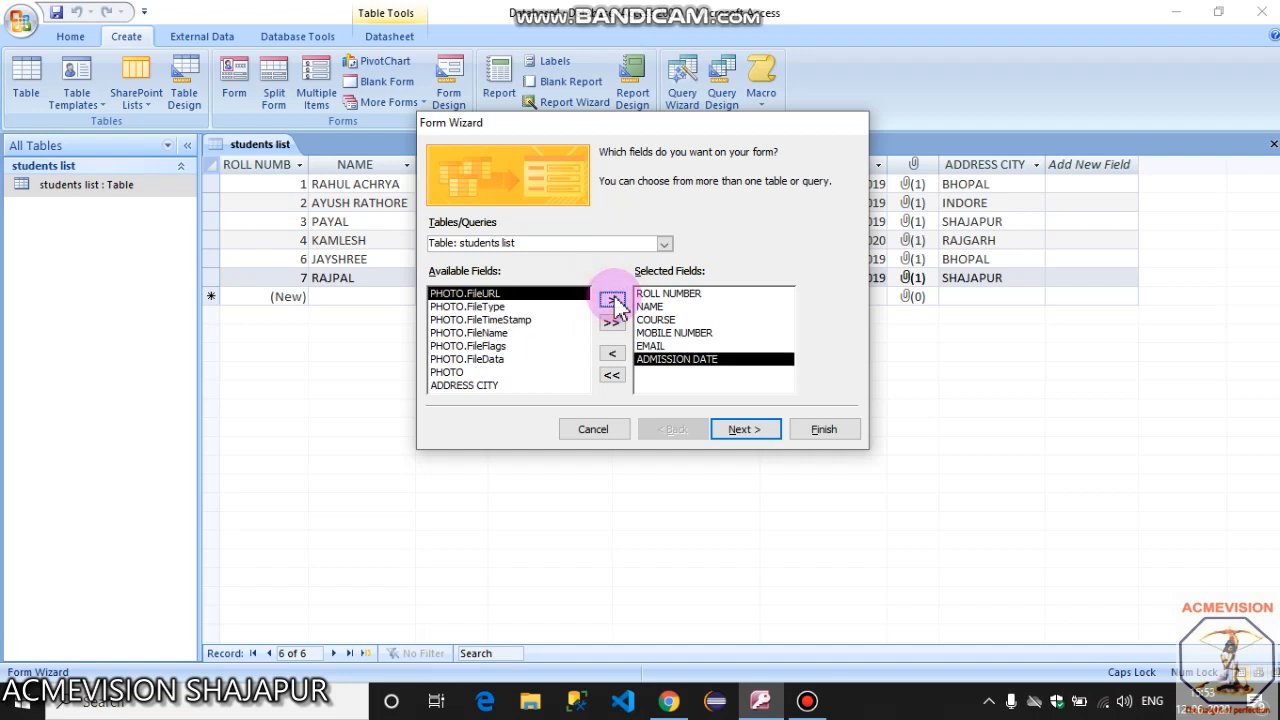
{"action": "left_click", "coordinate": [452, 372]}
{"action": "left_click", "coordinate": [612, 300]}
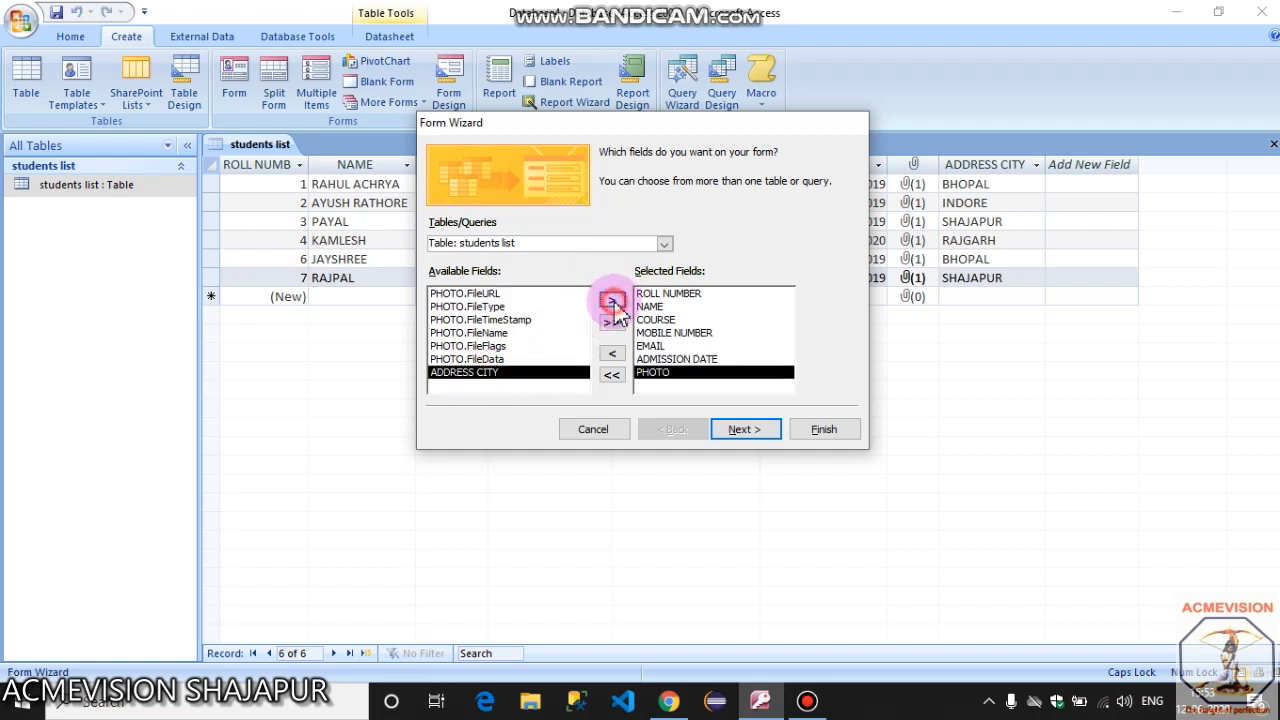
{"action": "left_click", "coordinate": [480, 372]}
{"action": "left_click", "coordinate": [612, 300]}
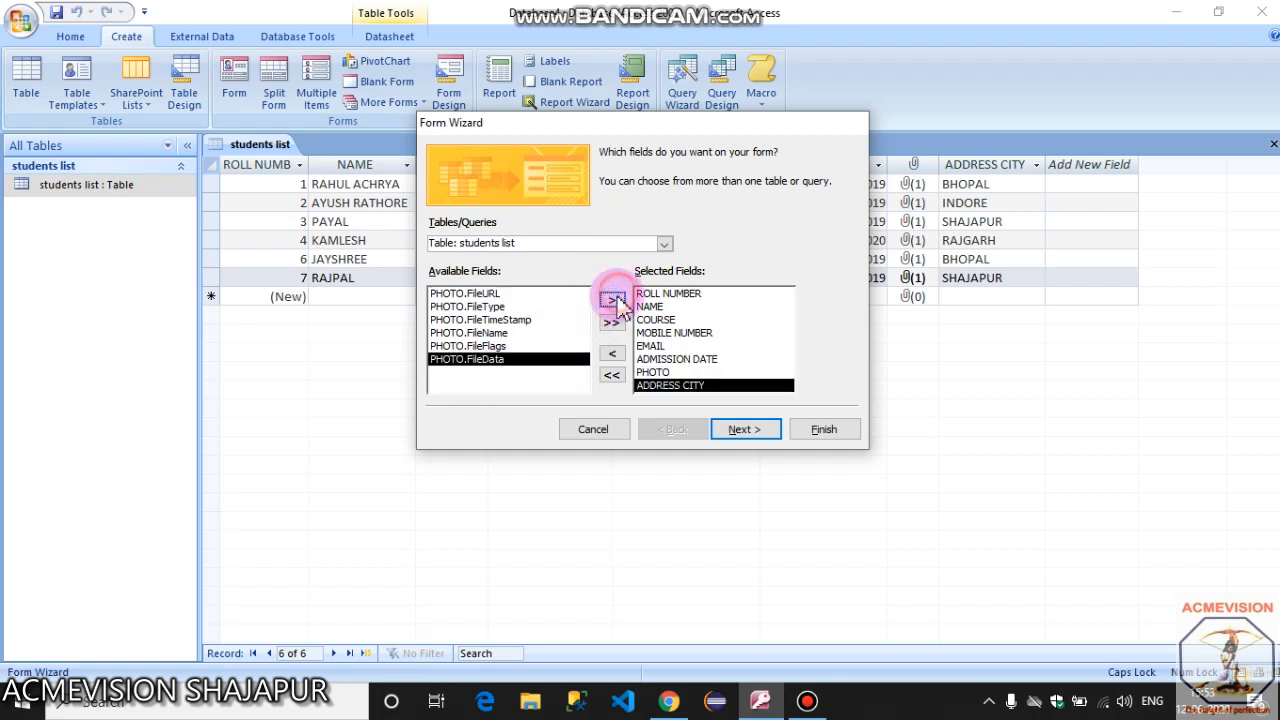
Create the form with the Columnar layout and the Equity style.
{"action": "left_click", "coordinate": [740, 429]}
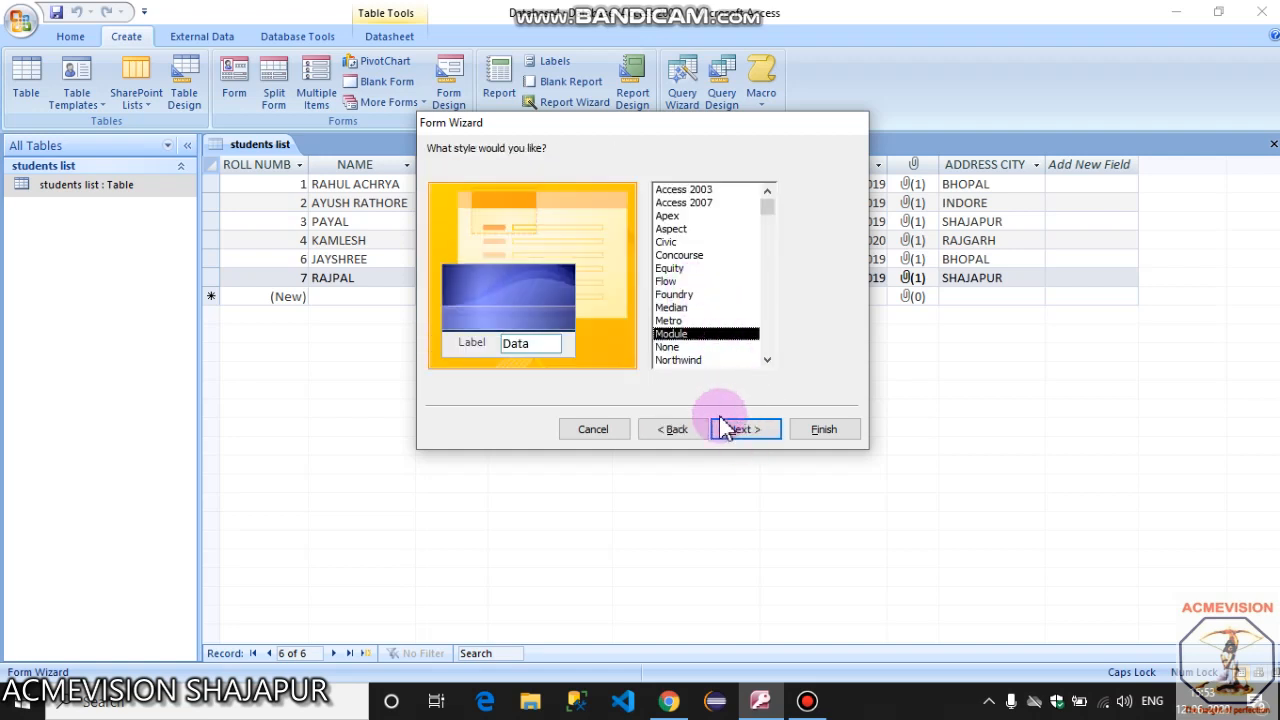
{"action": "left_click", "coordinate": [680, 436]}
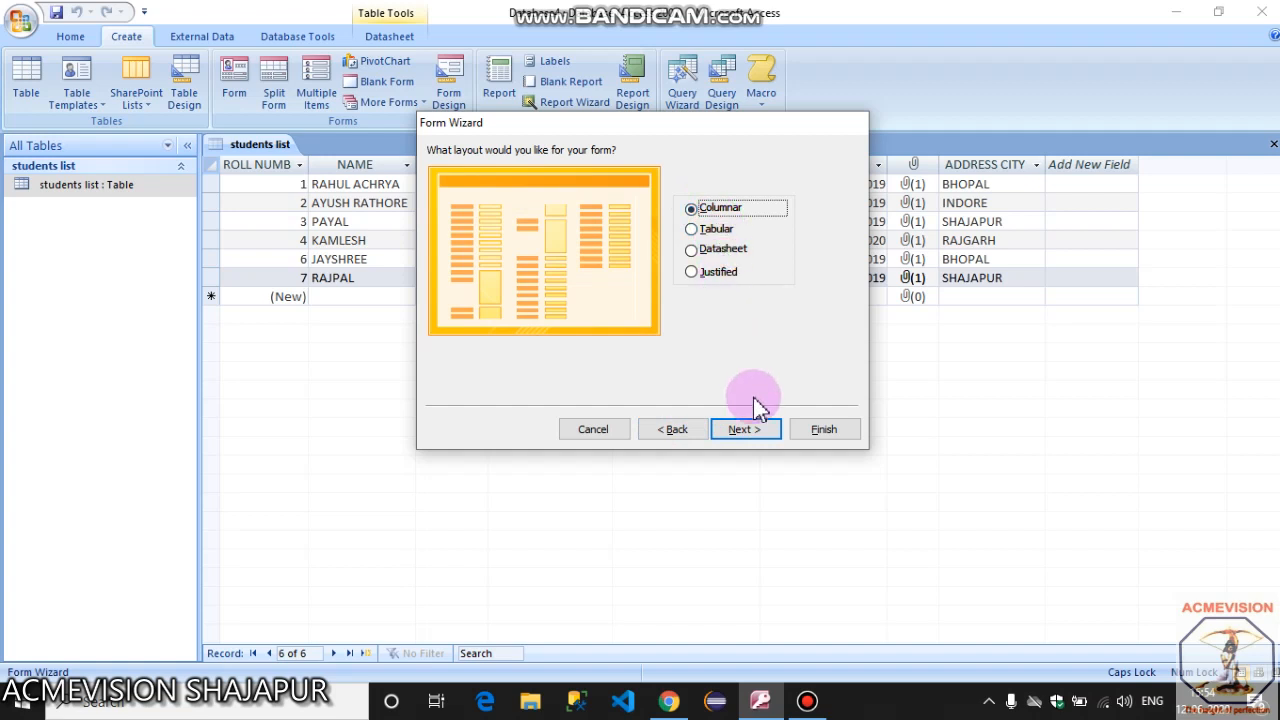
{"action": "left_click", "coordinate": [744, 429]}
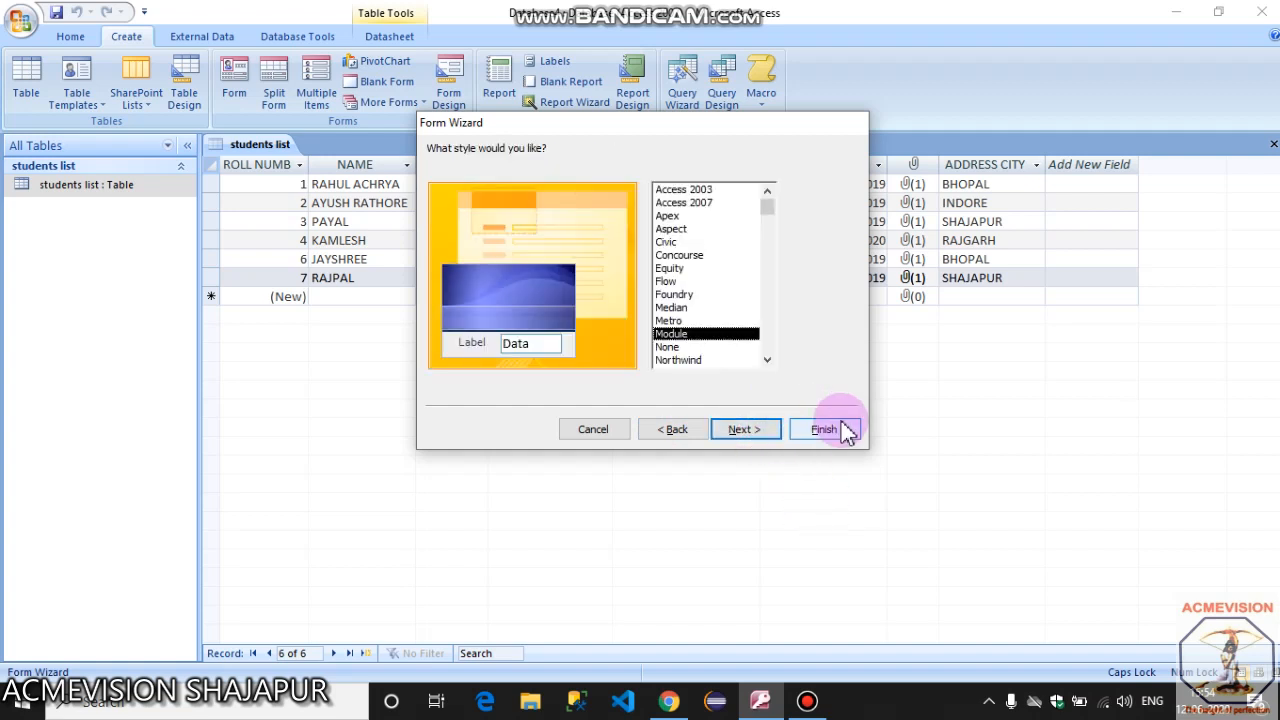
{"action": "left_click", "coordinate": [684, 202]}
{"action": "left_click", "coordinate": [670, 268]}
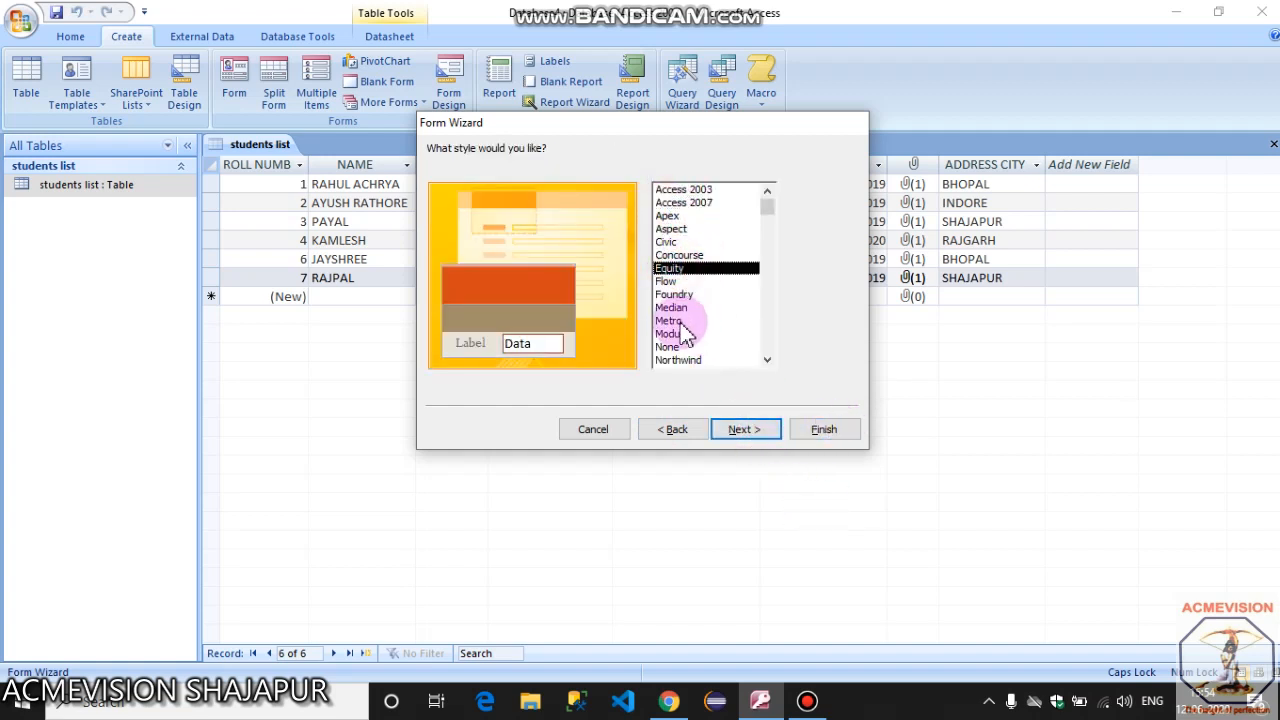
{"action": "left_click", "coordinate": [755, 427]}
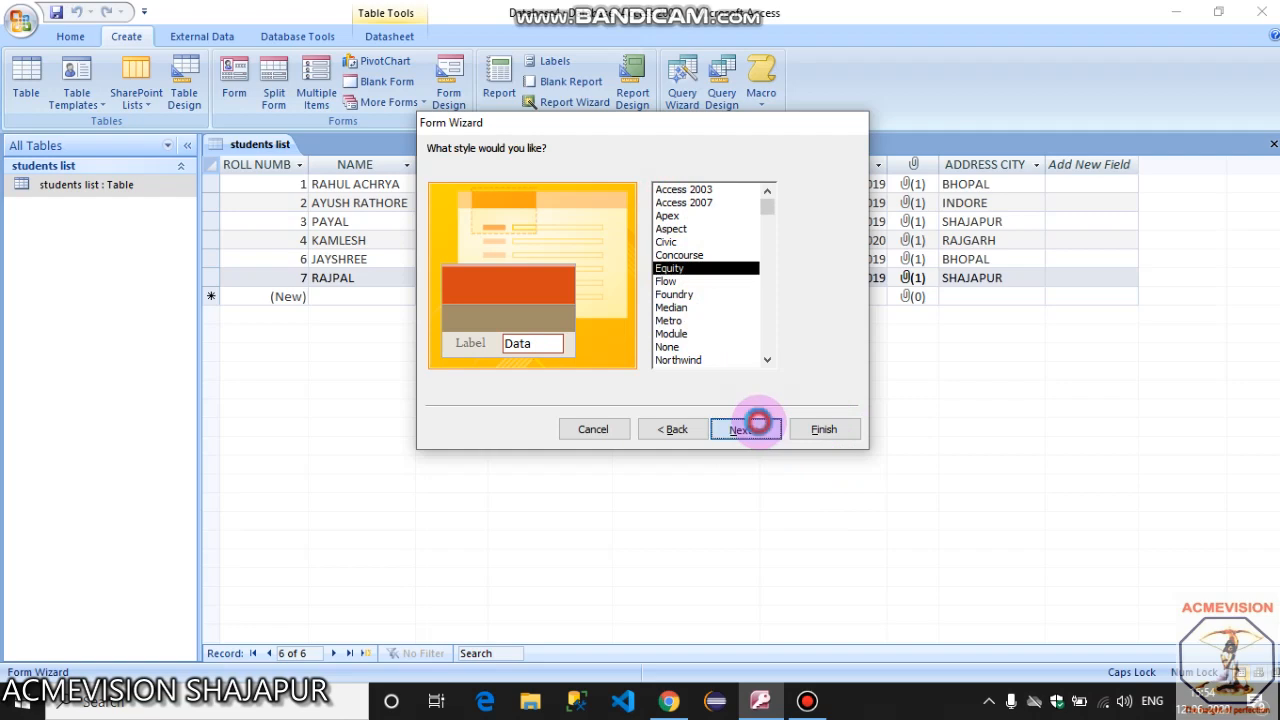
{"action": "left_click", "coordinate": [818, 436]}
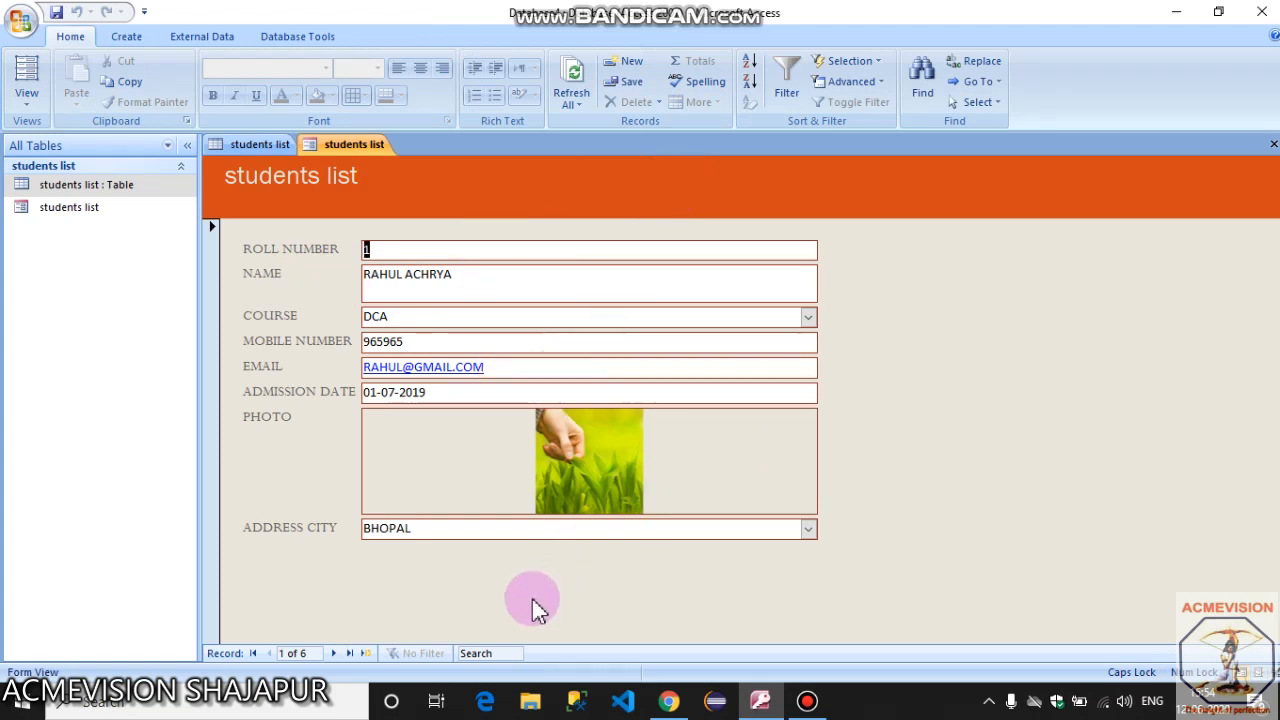
Browse the student records in the form forward to the blank new record and back, and close the form.
{"action": "left_click", "coordinate": [333, 655]}
{"action": "left_click", "coordinate": [333, 655]}
{"action": "left_click", "coordinate": [333, 655]}
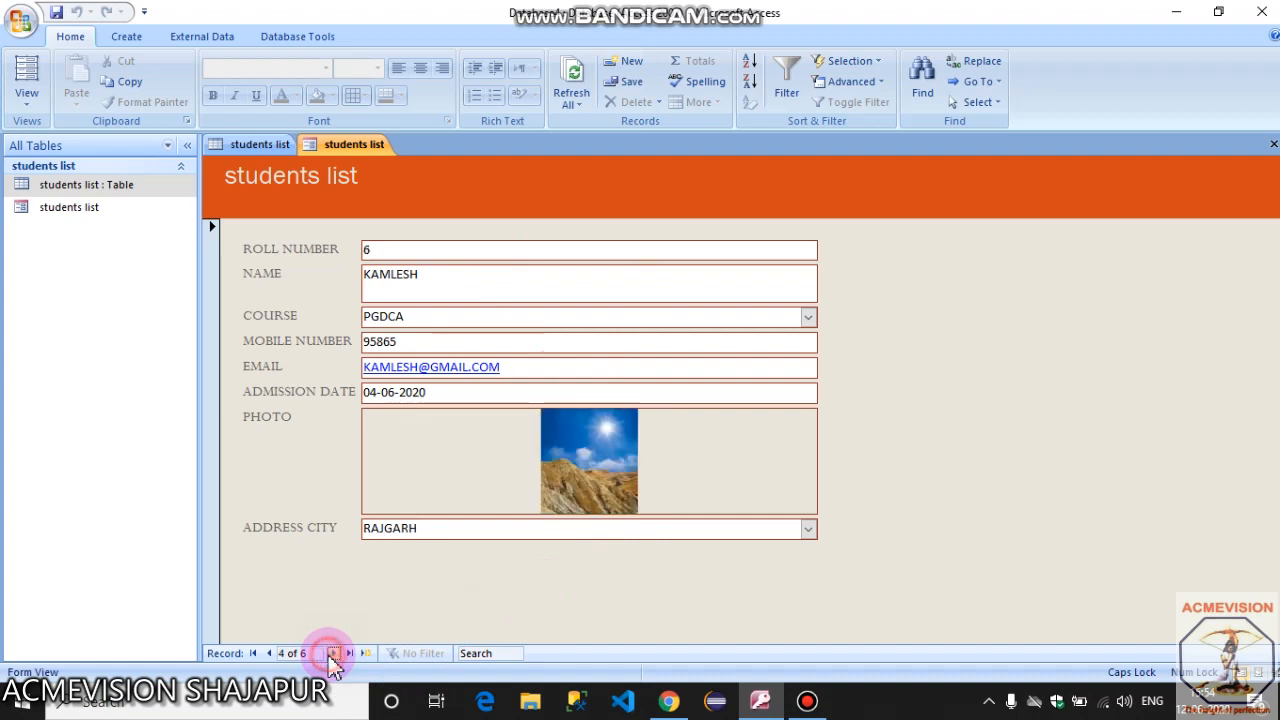
{"action": "left_click", "coordinate": [333, 655]}
{"action": "left_click", "coordinate": [333, 655]}
{"action": "left_click", "coordinate": [333, 655]}
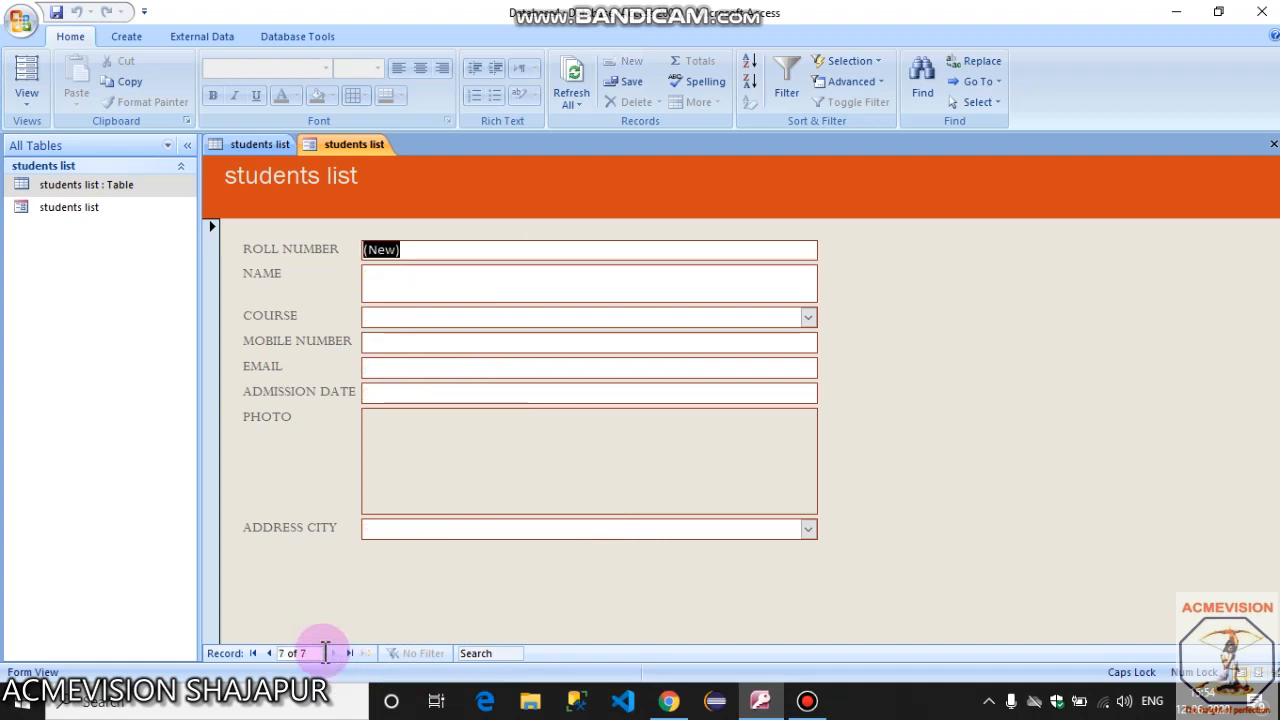
{"action": "left_click", "coordinate": [268, 653]}
{"action": "left_click", "coordinate": [268, 653]}
{"action": "left_click", "coordinate": [268, 653]}
{"action": "left_click", "coordinate": [268, 653]}
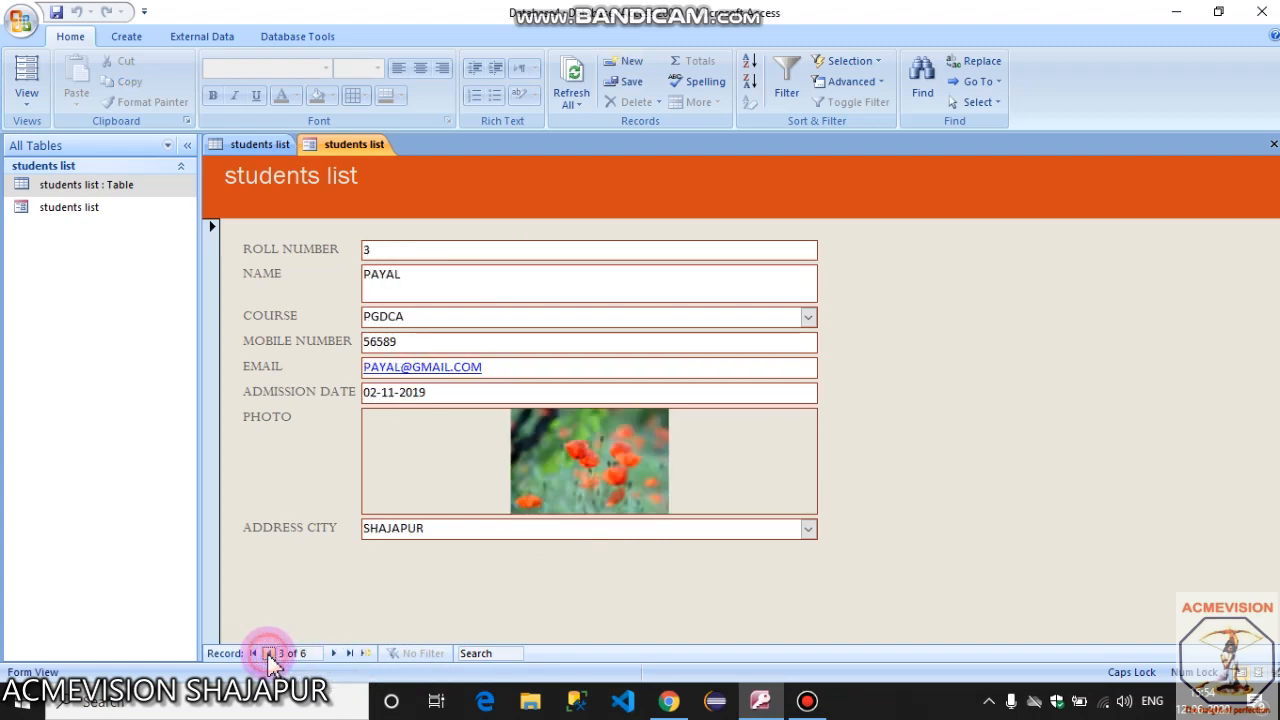
{"action": "left_click", "coordinate": [268, 653]}
{"action": "left_click", "coordinate": [268, 653]}
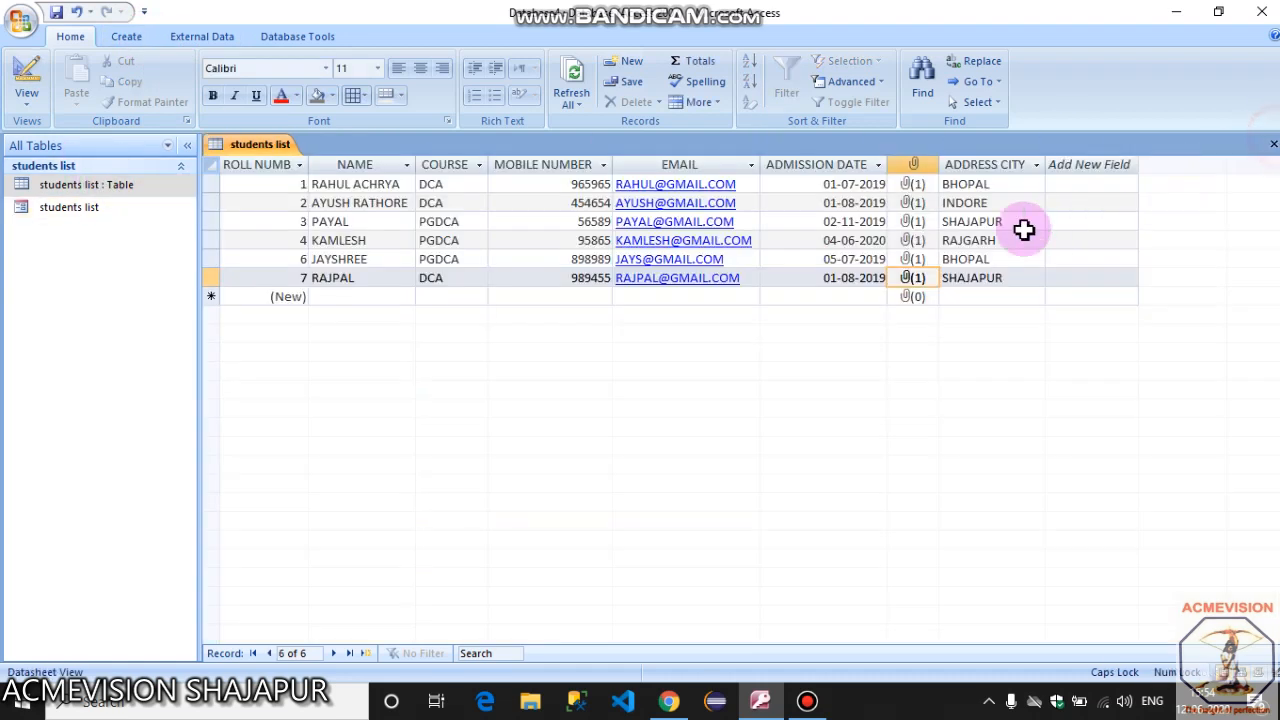
{"action": "left_click", "coordinate": [1273, 144]}
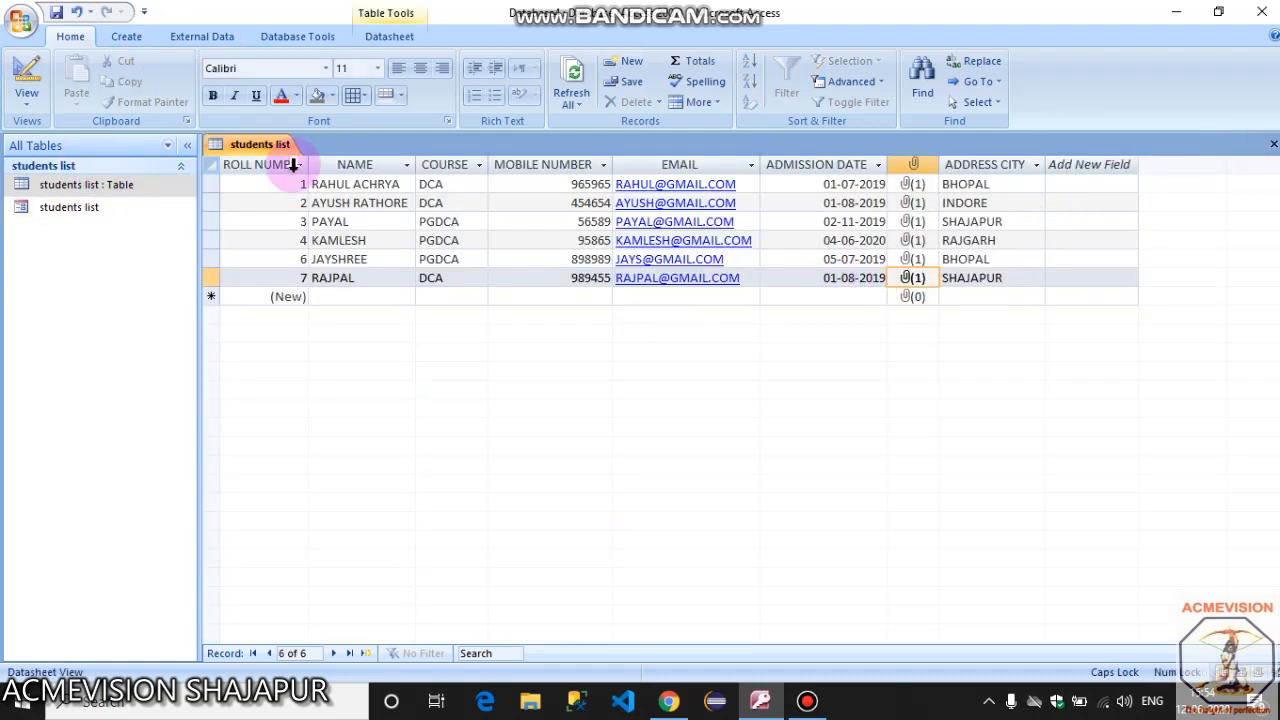
Create a simple one-record form from the students list table and page forward to its fifth record.
{"action": "left_click", "coordinate": [127, 40]}
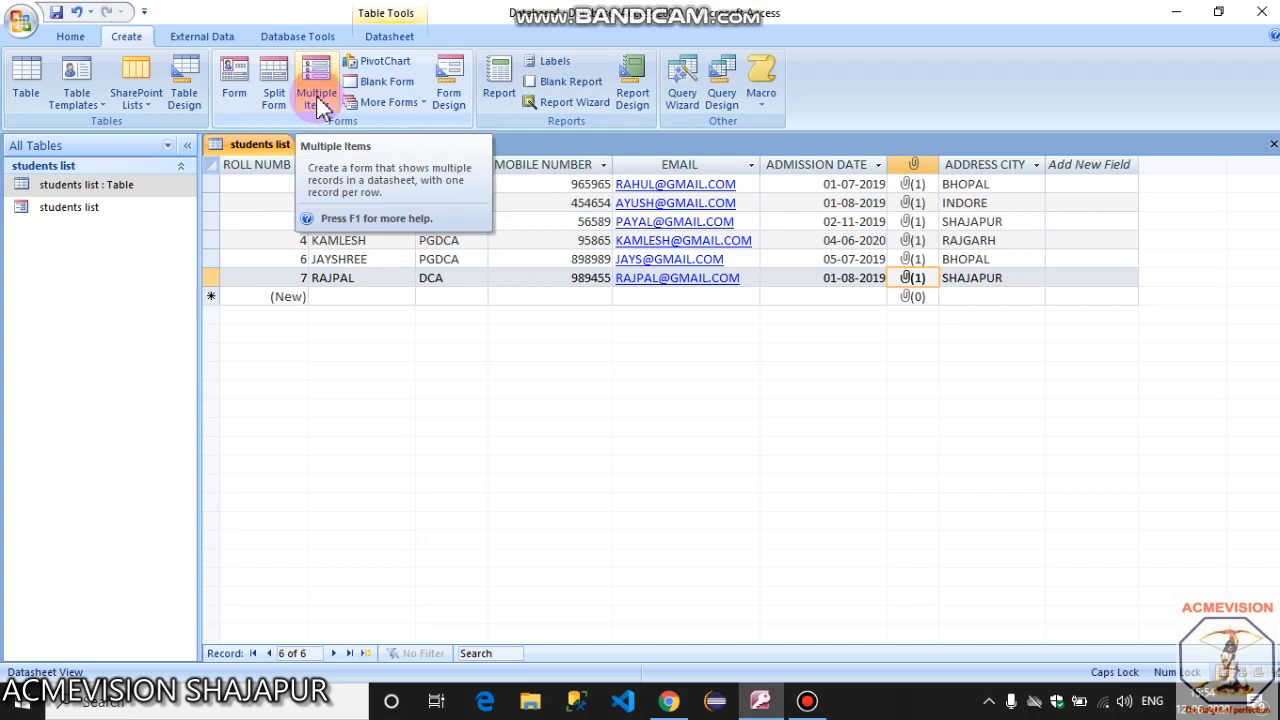
{"action": "left_click", "coordinate": [386, 101]}
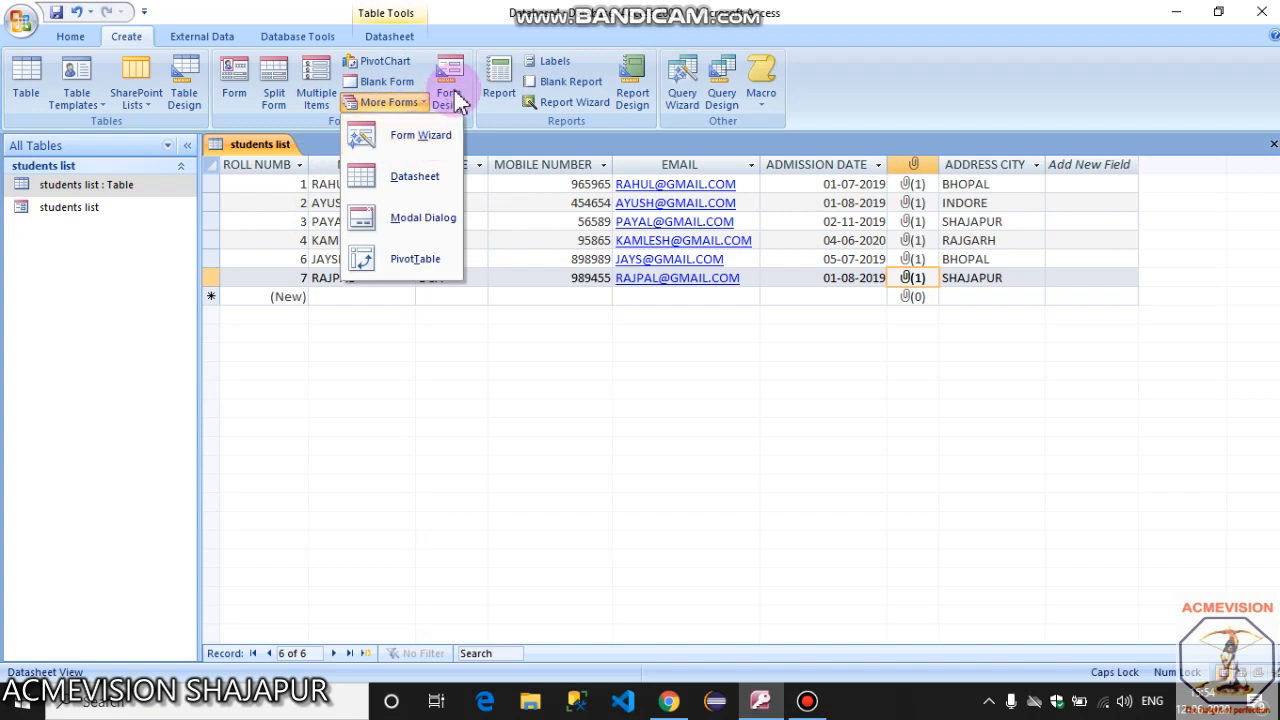
{"action": "left_click", "coordinate": [243, 88]}
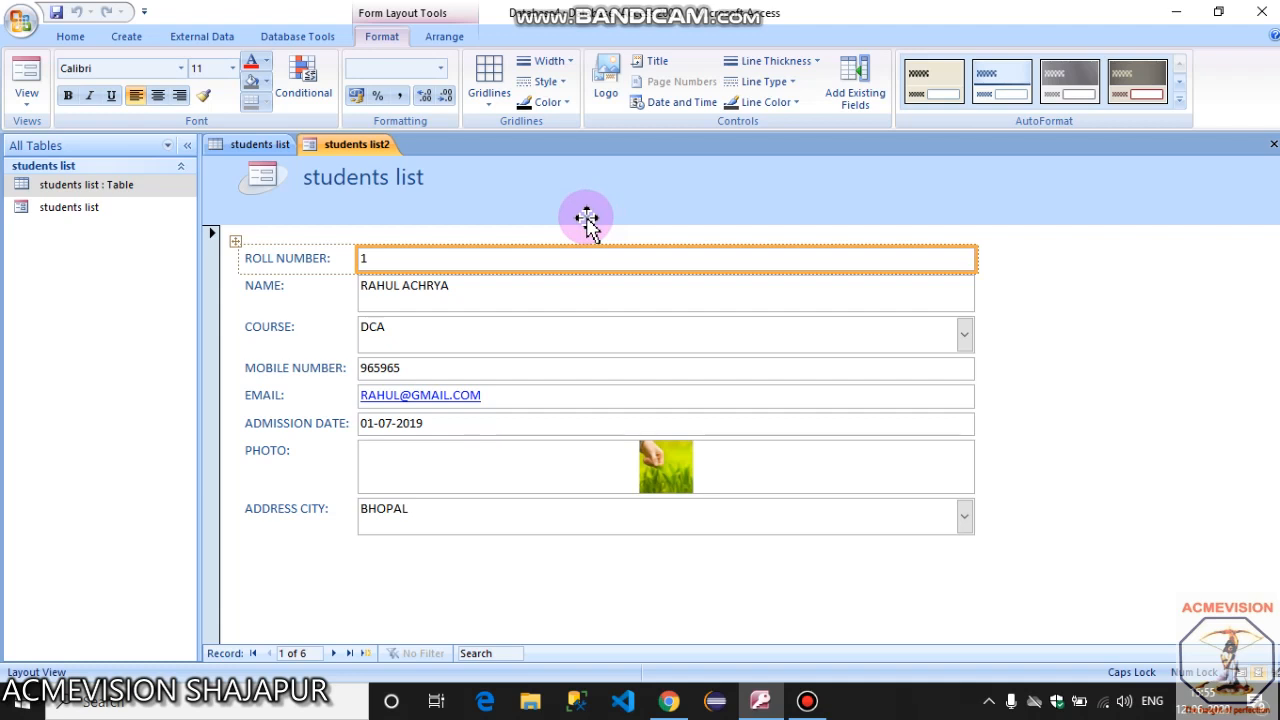
{"action": "left_click", "coordinate": [332, 655]}
{"action": "left_click", "coordinate": [332, 655]}
{"action": "left_click", "coordinate": [332, 655]}
{"action": "left_click", "coordinate": [332, 655]}
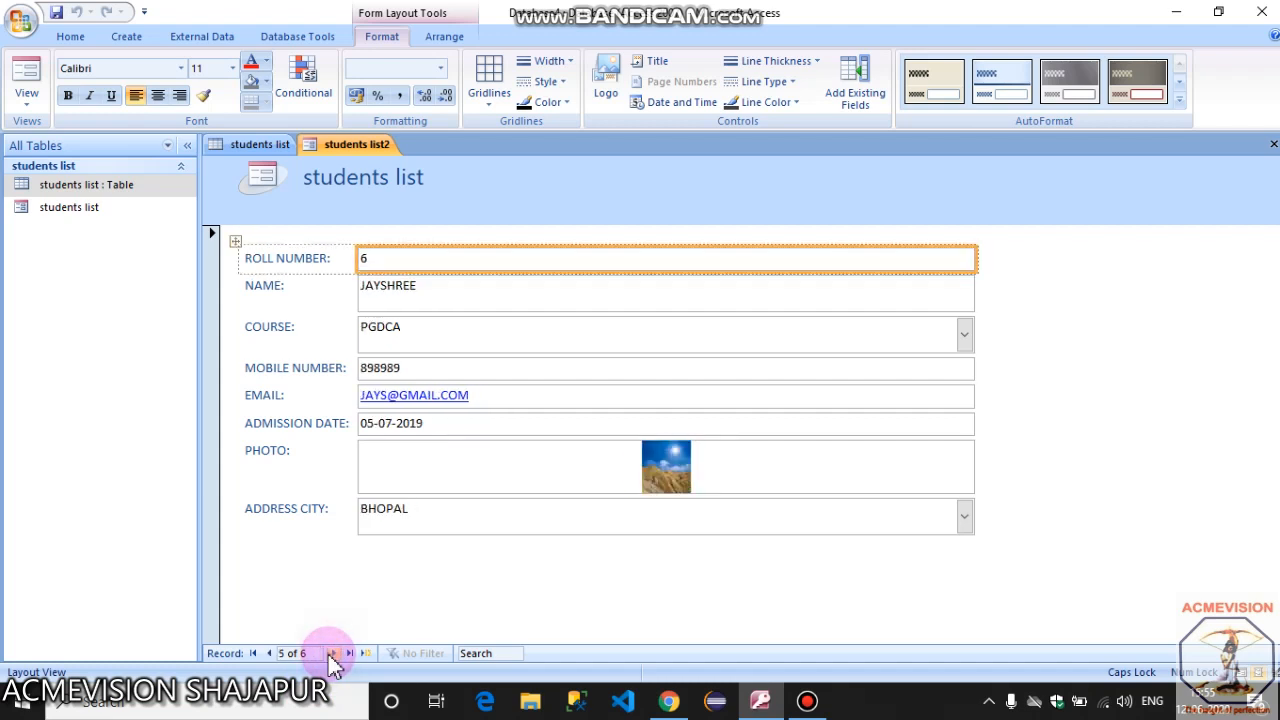
Advance the simple form to its last record and close the form without saving it.
{"action": "left_click", "coordinate": [332, 655]}
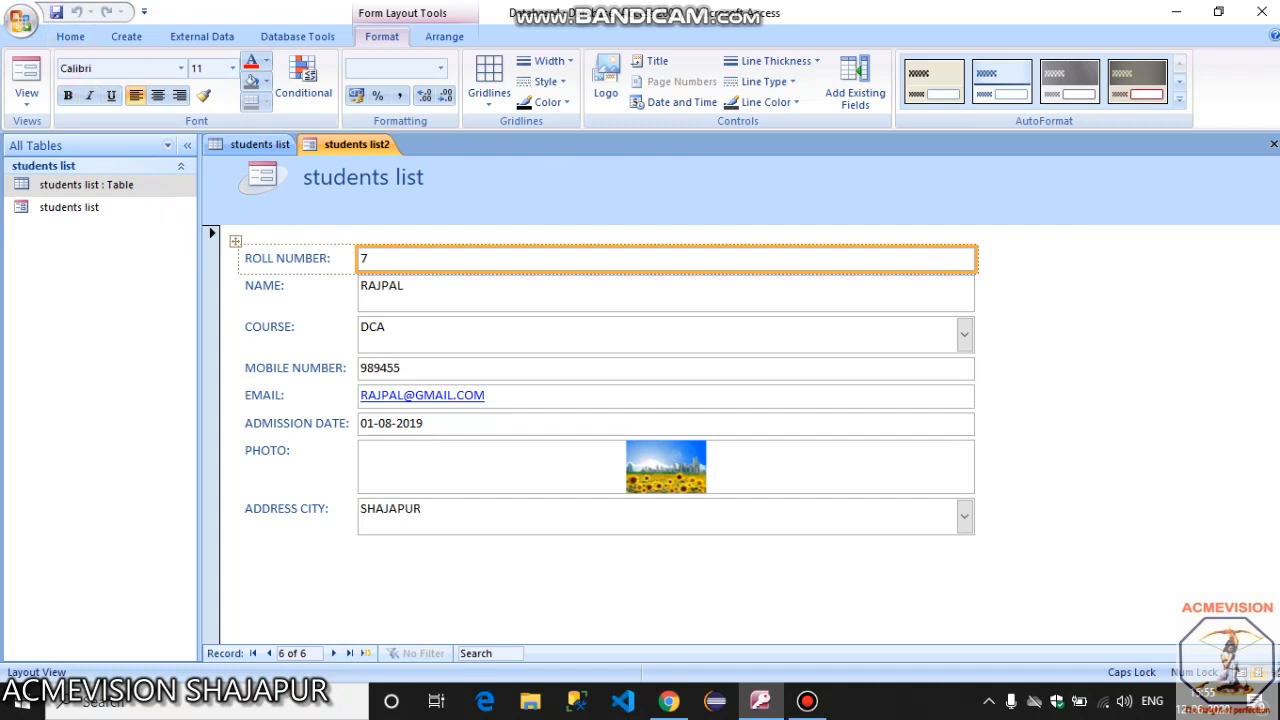
{"action": "left_click", "coordinate": [1274, 145]}
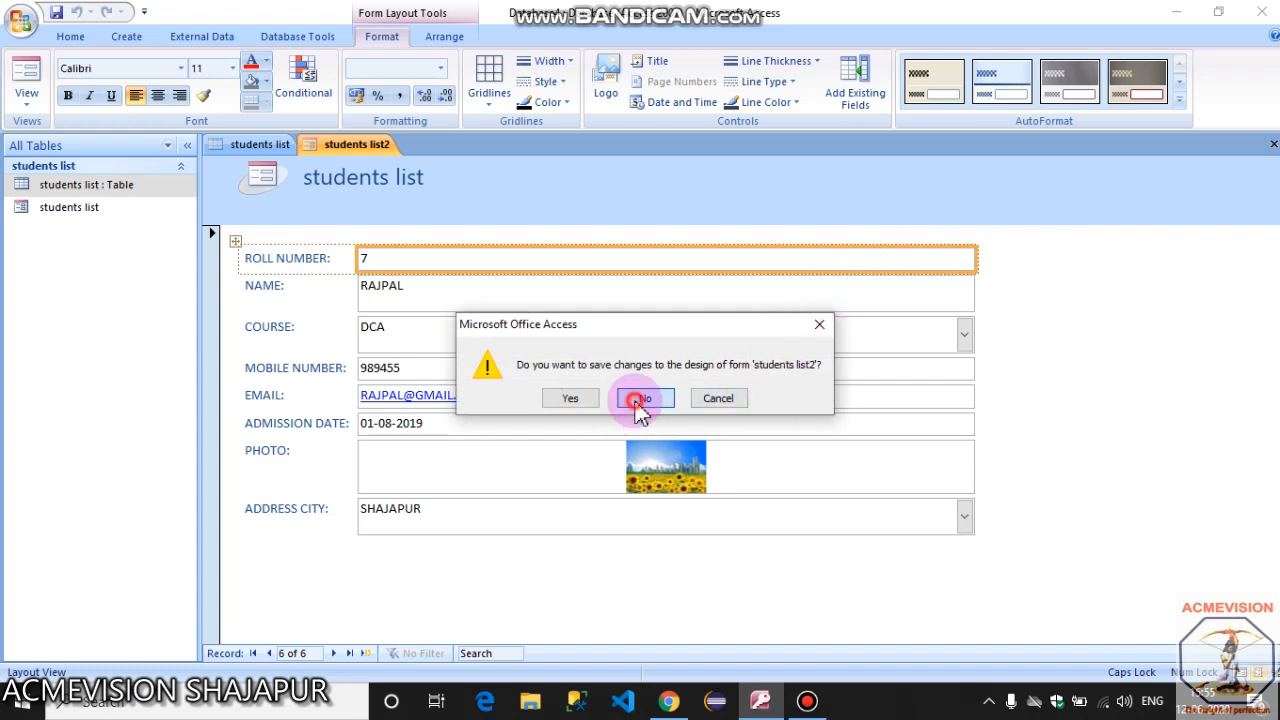
{"action": "left_click", "coordinate": [643, 397]}
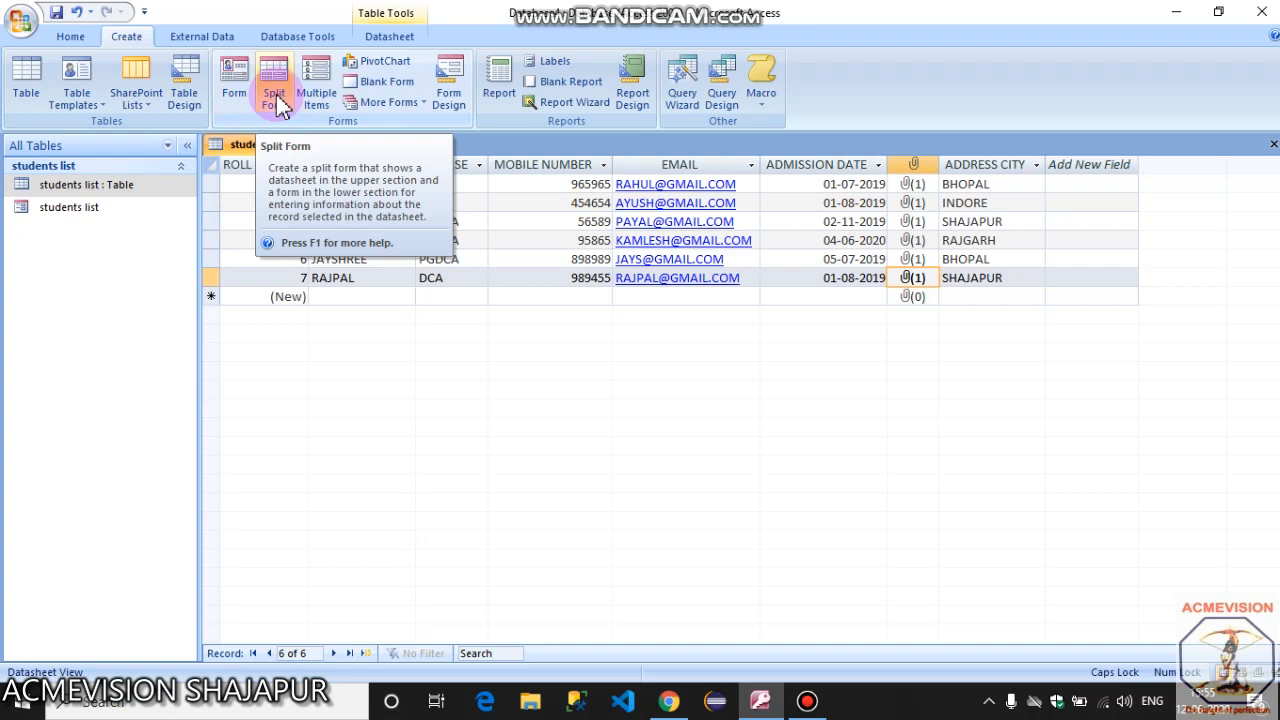
Create a split form from the students list table and page forward to its fourth record.
{"action": "left_click", "coordinate": [274, 92]}
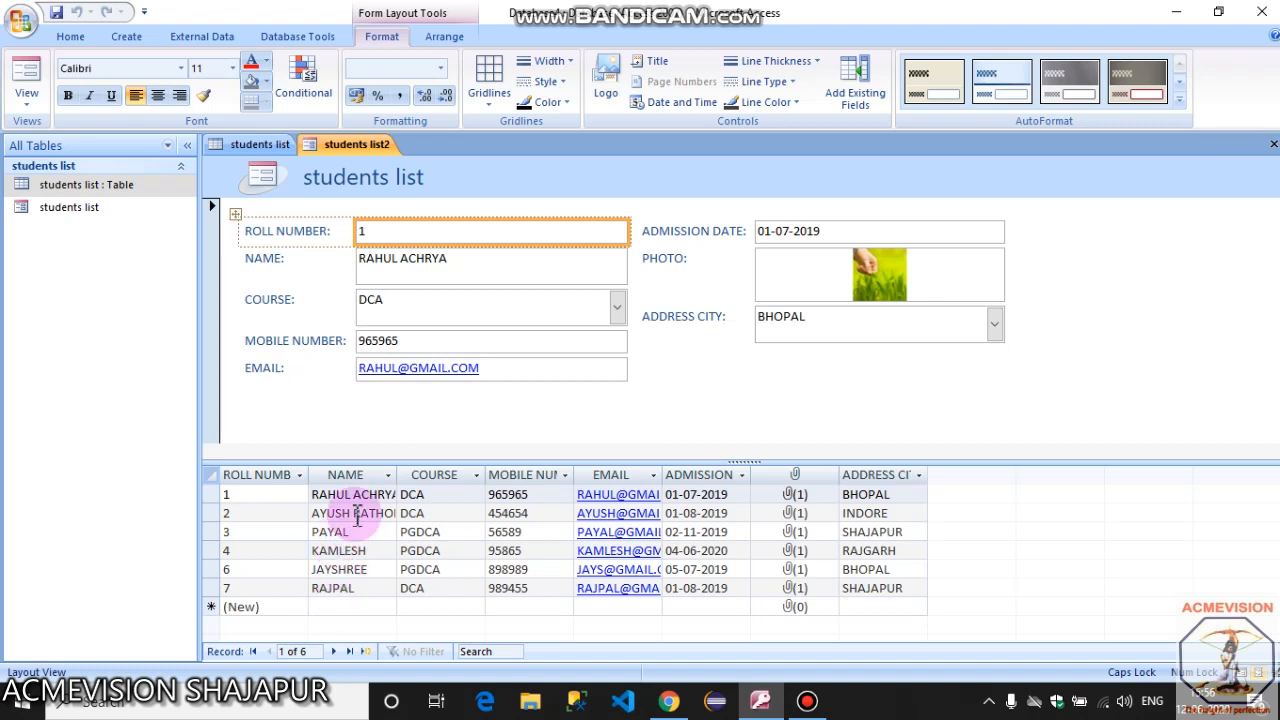
{"action": "left_click", "coordinate": [336, 651]}
{"action": "left_click", "coordinate": [336, 651]}
{"action": "left_click", "coordinate": [336, 651]}
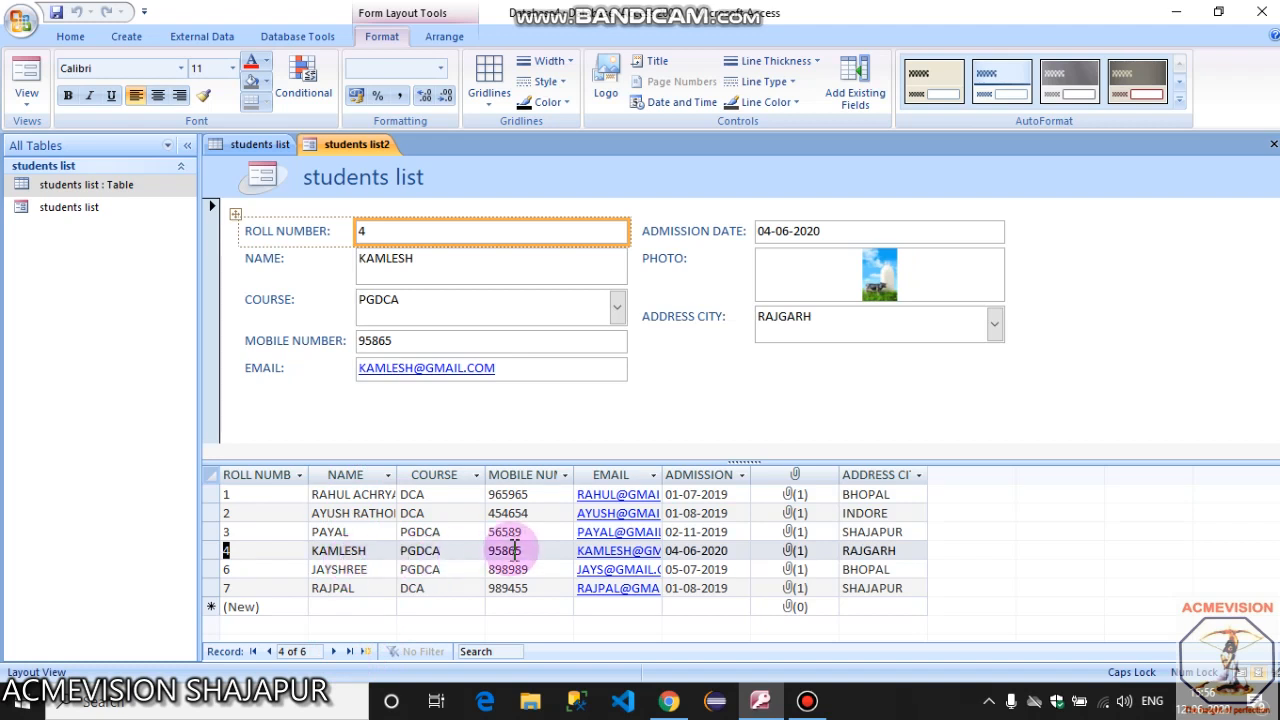
Check how the fourth record's NAME, COURSE and MOBILE NUMBER cells in the split form's datasheet correspond to the form fields.
{"action": "left_click", "coordinate": [380, 545]}
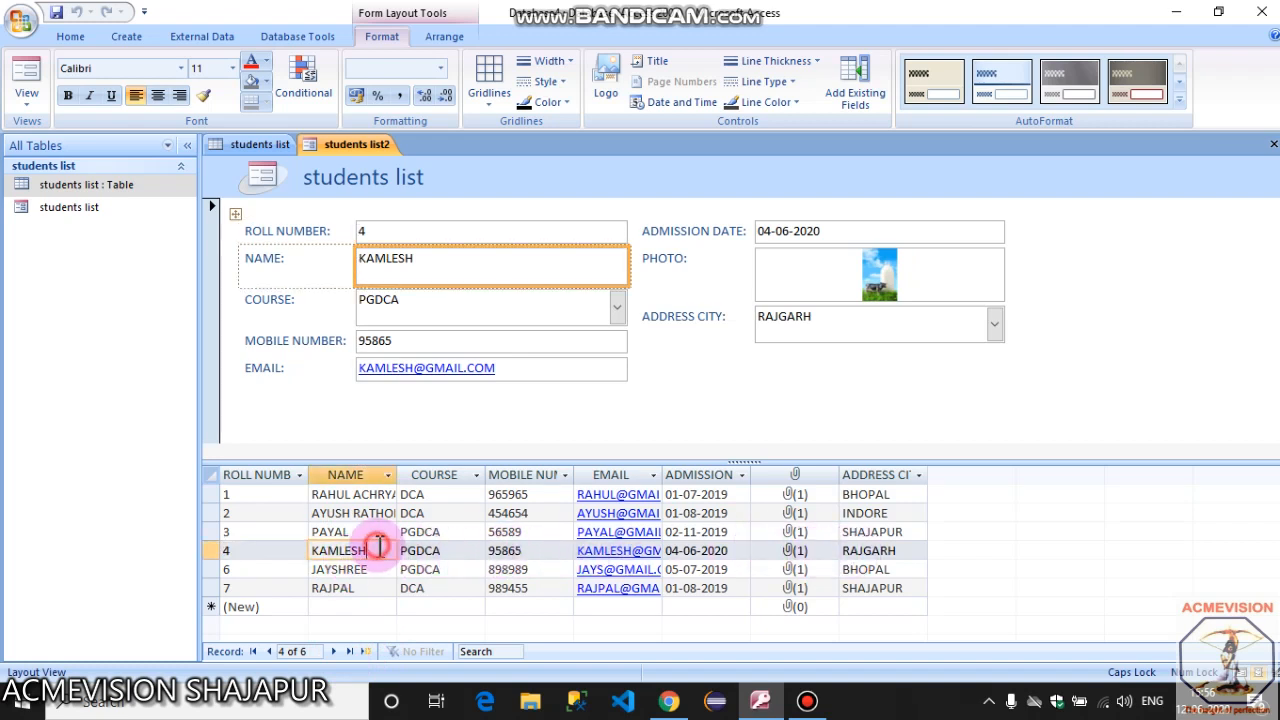
{"action": "left_click", "coordinate": [420, 551]}
{"action": "left_click", "coordinate": [510, 550]}
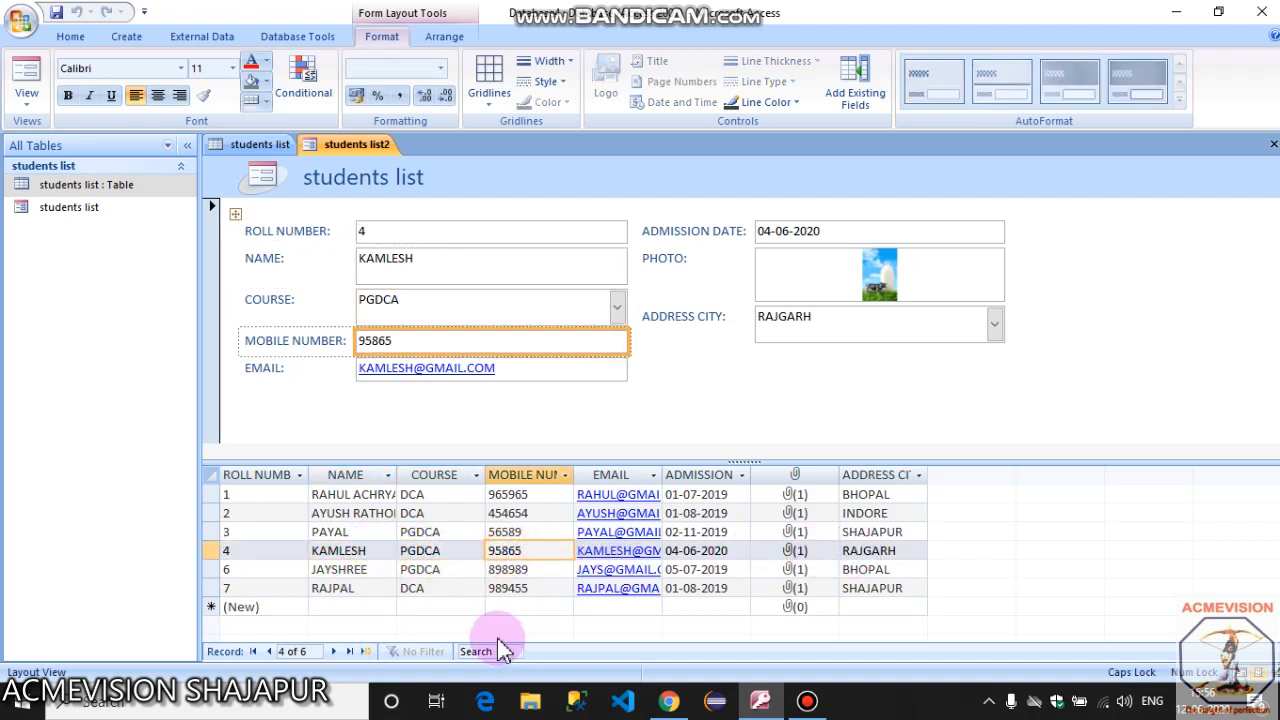
{"action": "left_click", "coordinate": [868, 370]}
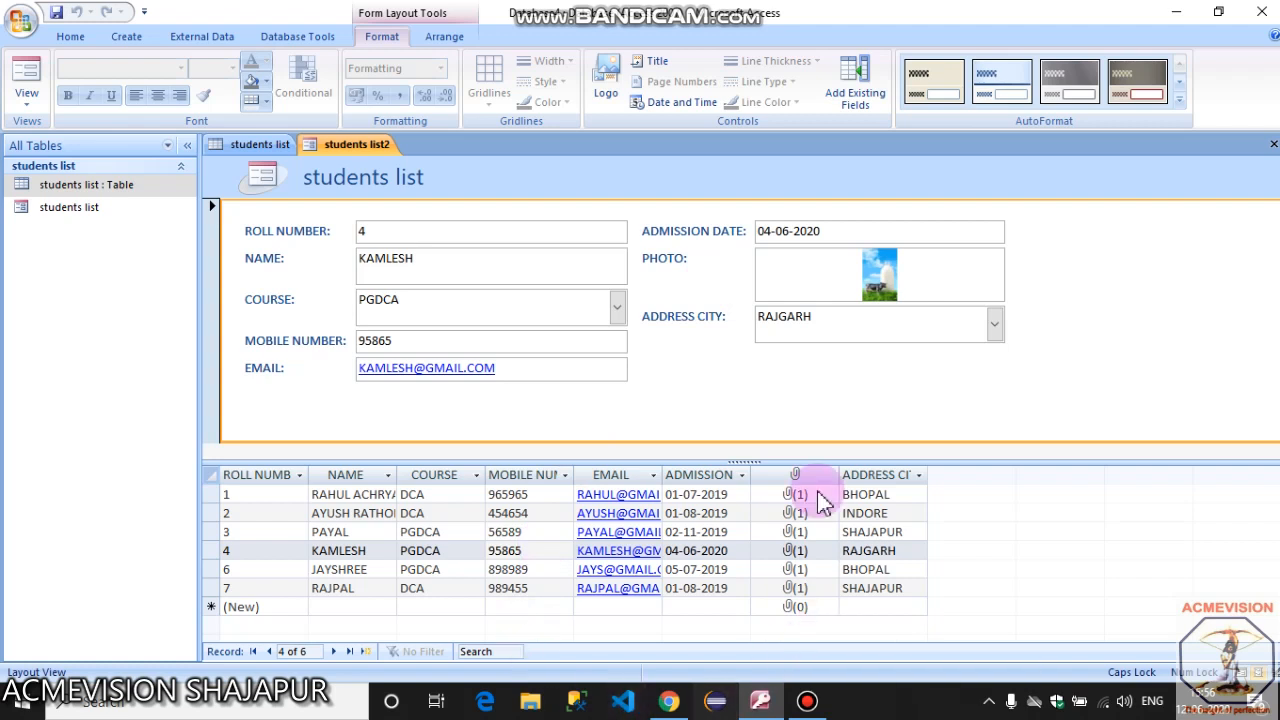
{"action": "mouse_move", "coordinate": [686, 4]}
{"action": "left_click", "coordinate": [728, 17]}
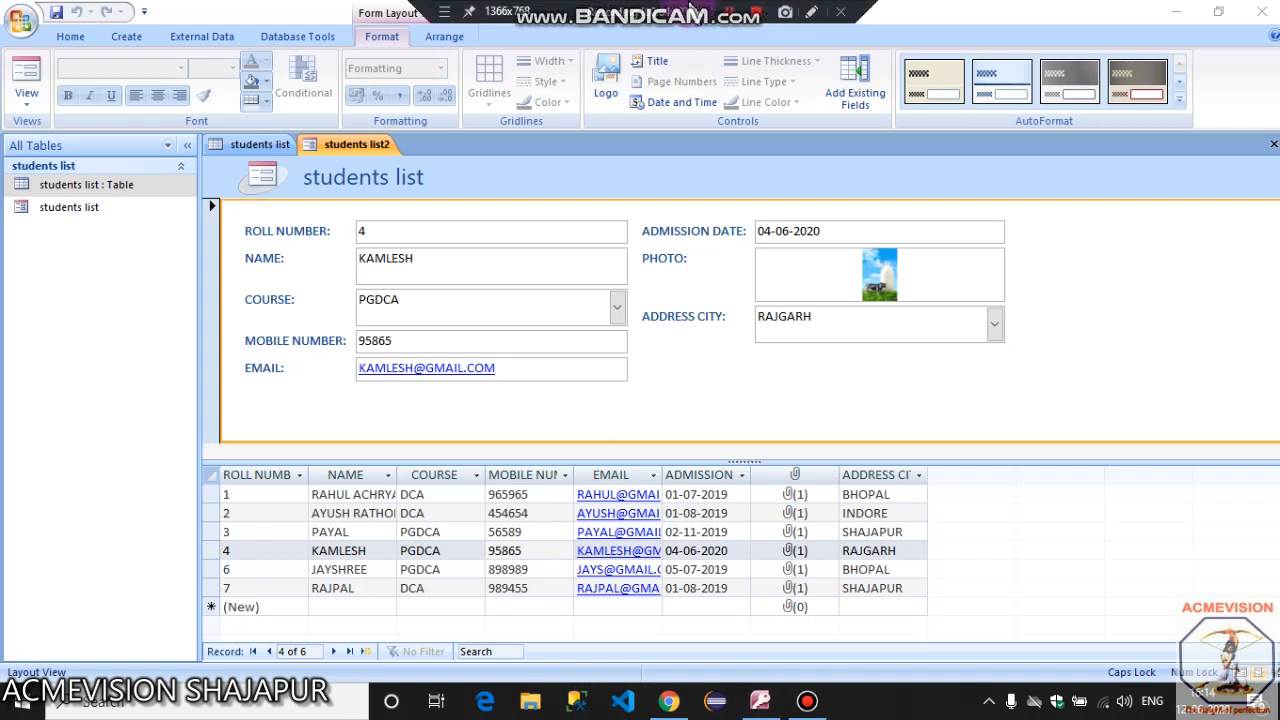
{"action": "left_click", "coordinate": [623, 258]}
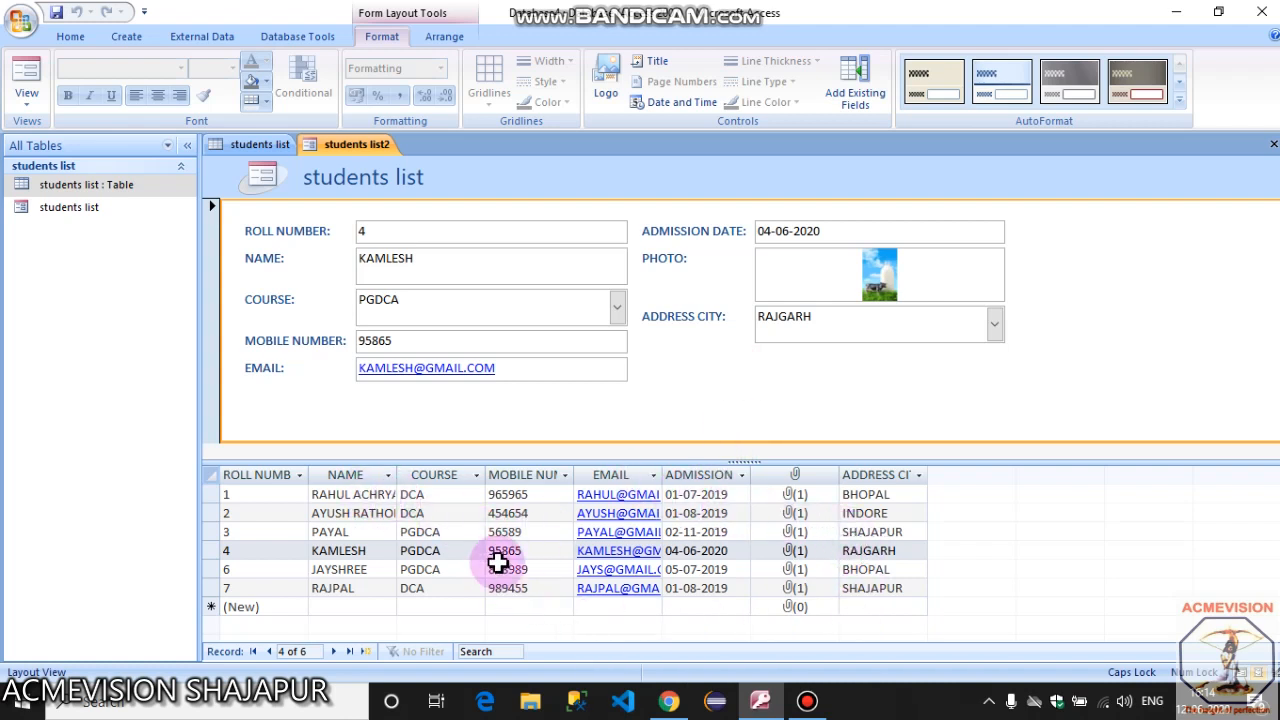
Close the split form without saving and create a Multiple Items form from the students list table.
{"action": "left_click", "coordinate": [1265, 145]}
{"action": "left_click", "coordinate": [640, 397]}
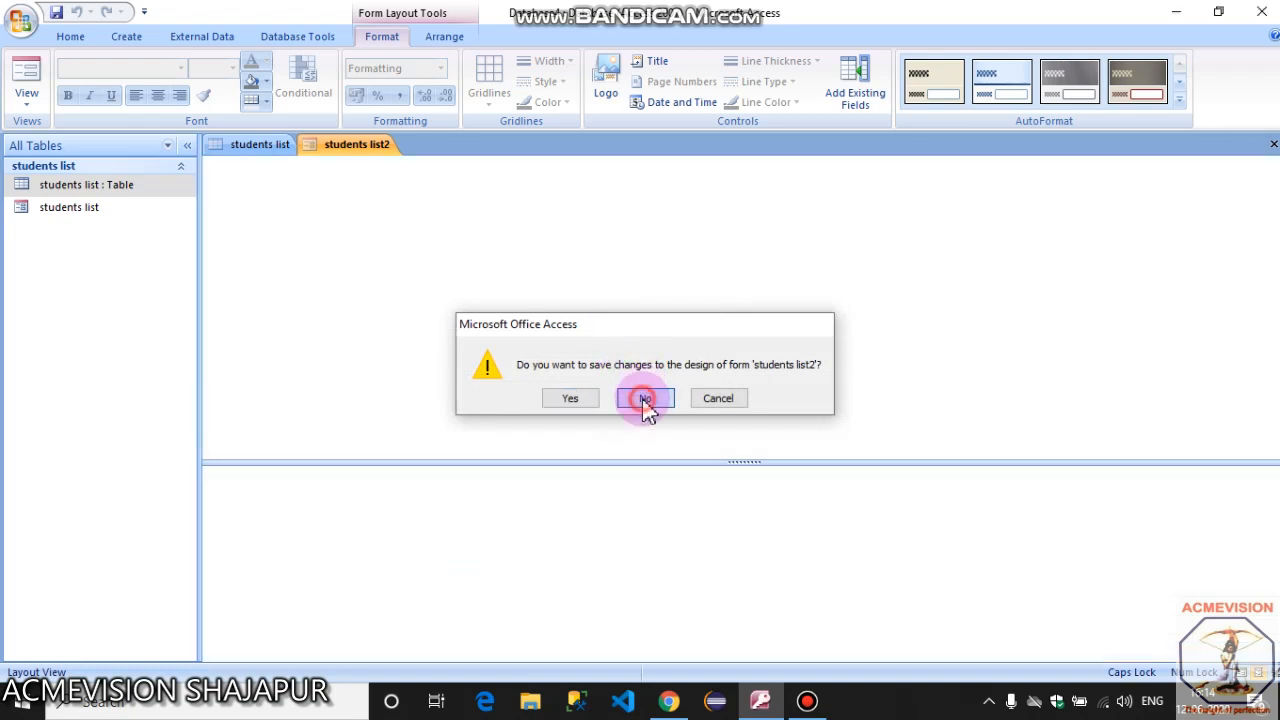
{"action": "left_click", "coordinate": [126, 37]}
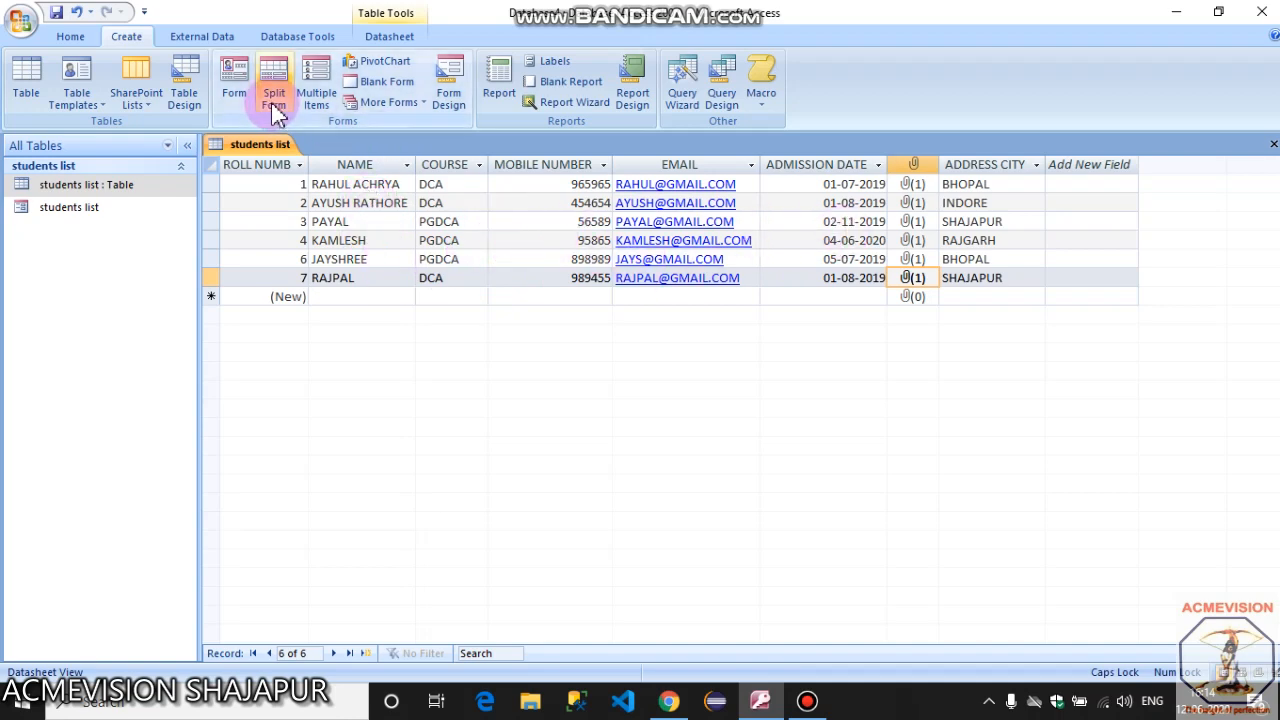
{"action": "left_click", "coordinate": [316, 100]}
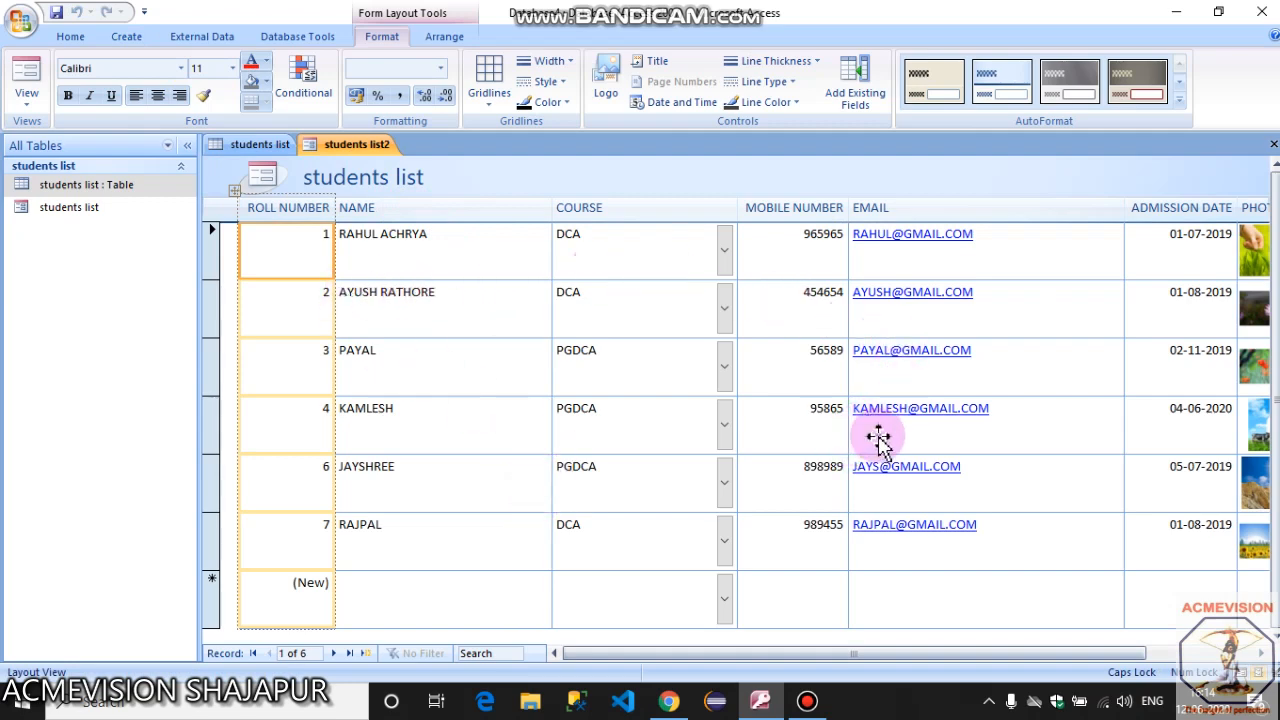
Examine the columns of the Multiple Items form, selecting the COURSE column and the ROLL NUMBER column.
{"action": "left_click_drag", "start_coordinate": [729, 658], "coordinate": [686, 649]}
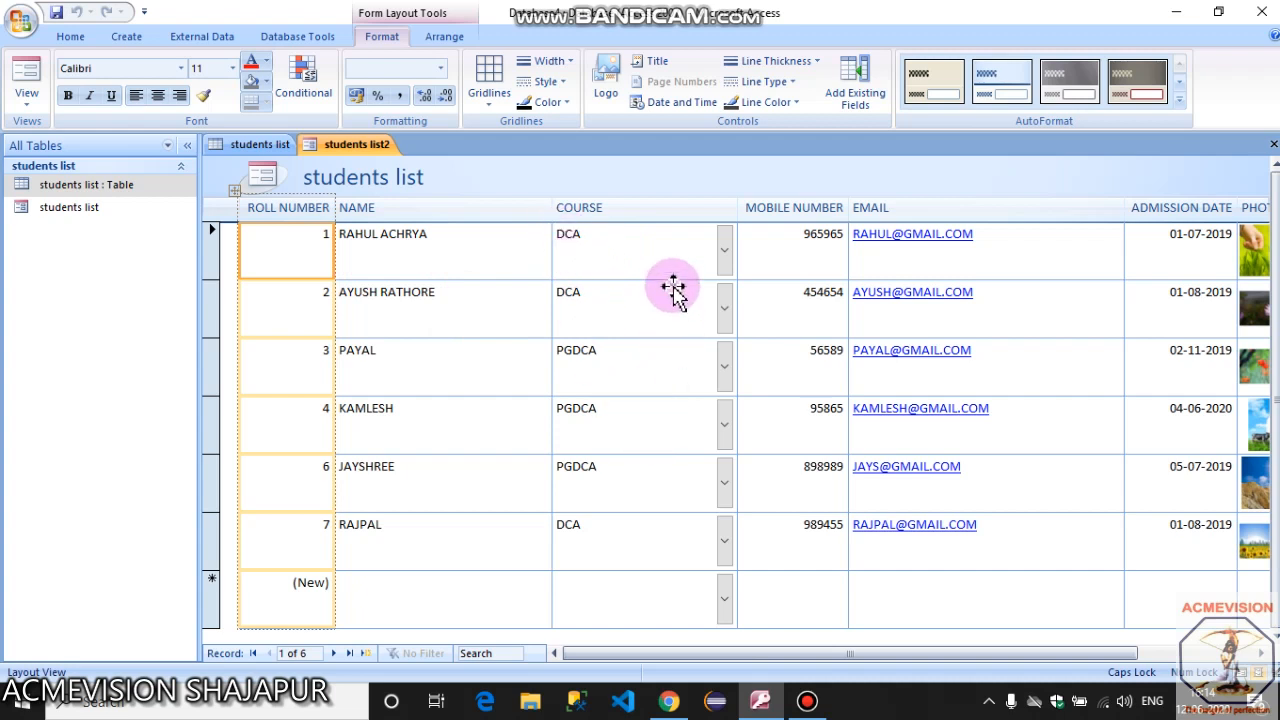
{"action": "left_click", "coordinate": [720, 258]}
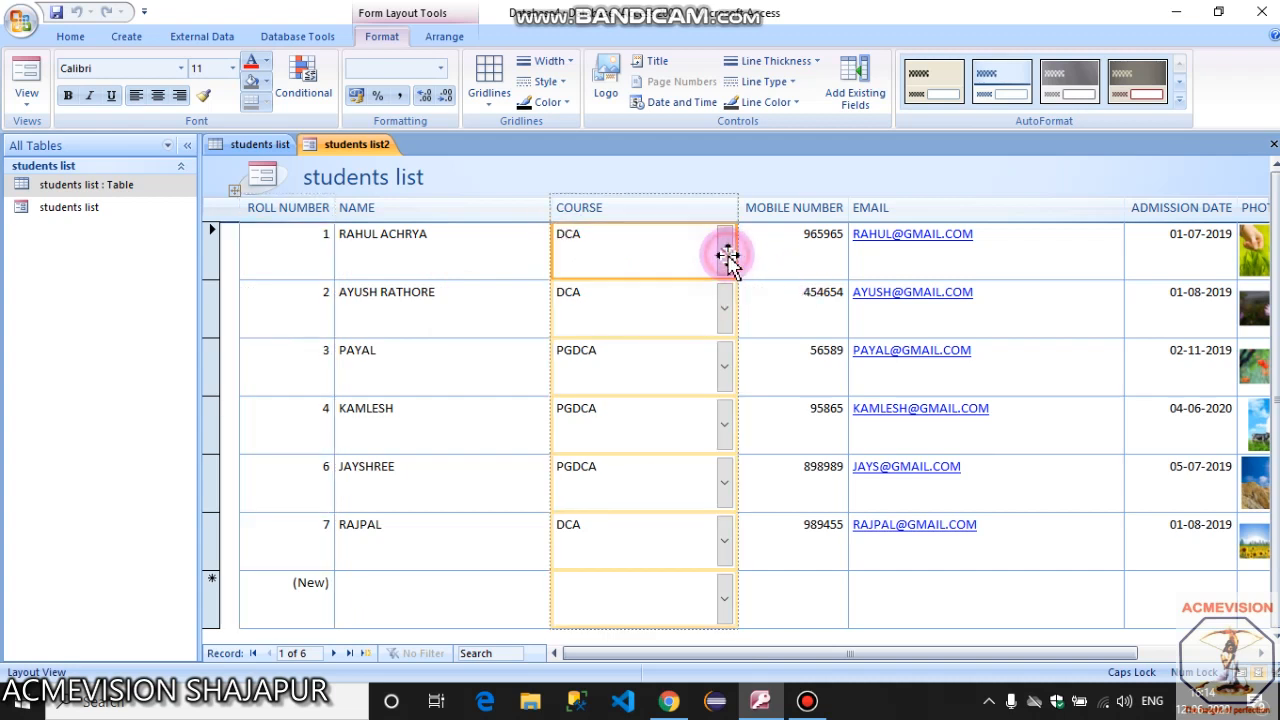
{"action": "left_click", "coordinate": [312, 242]}
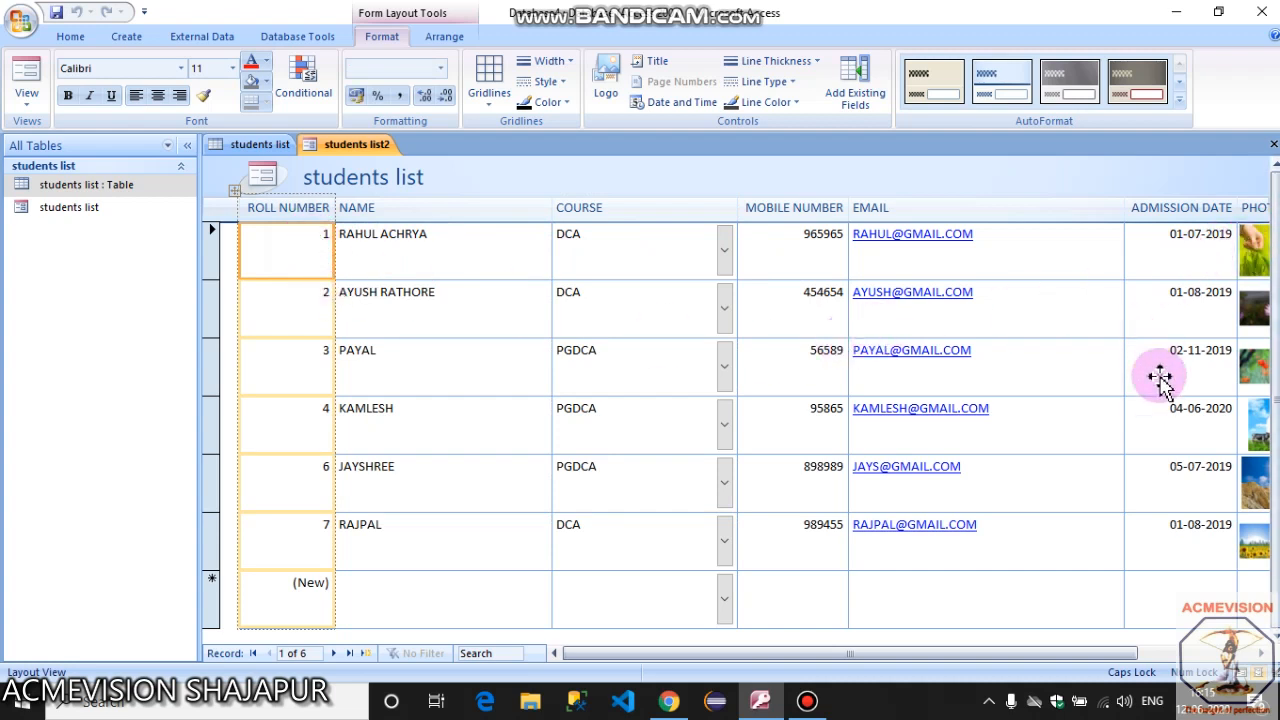
{"action": "left_click_drag", "start_coordinate": [880, 653], "coordinate": [609, 677]}
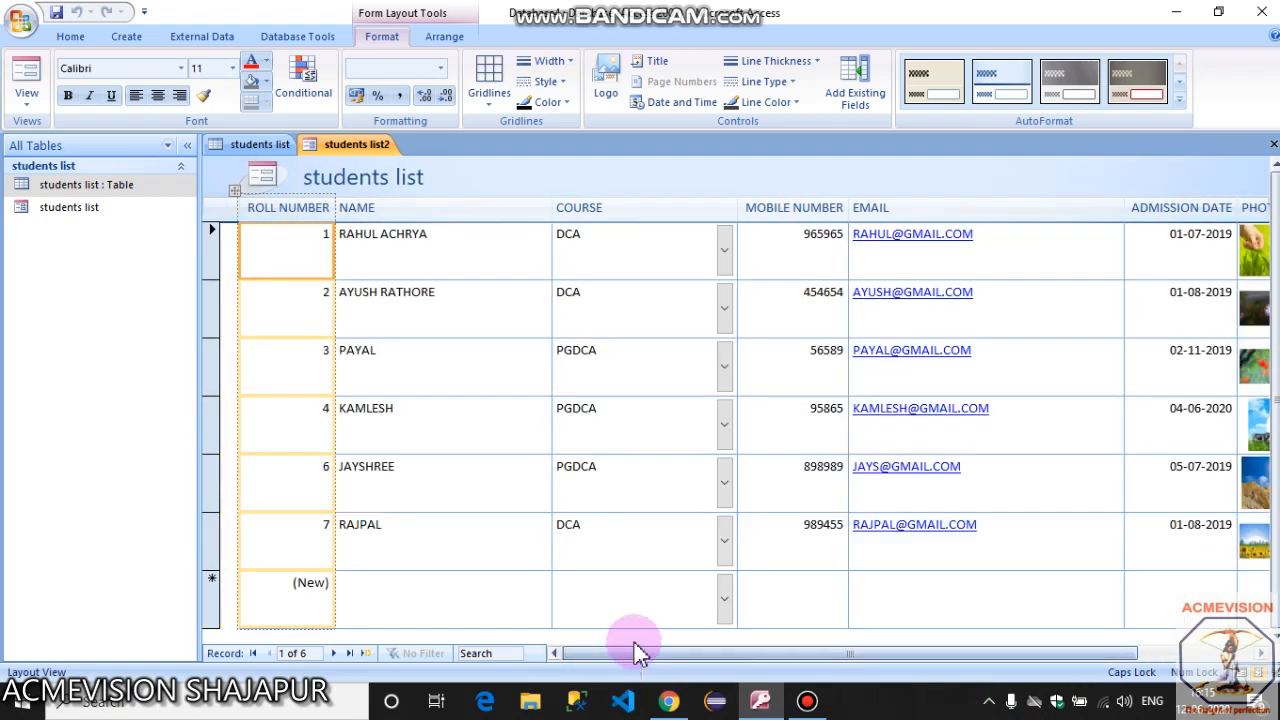
Narrow all the form's columns together in Design View to about the 22 mark on the ruler, and show the form in Form View.
{"action": "left_click", "coordinate": [27, 95]}
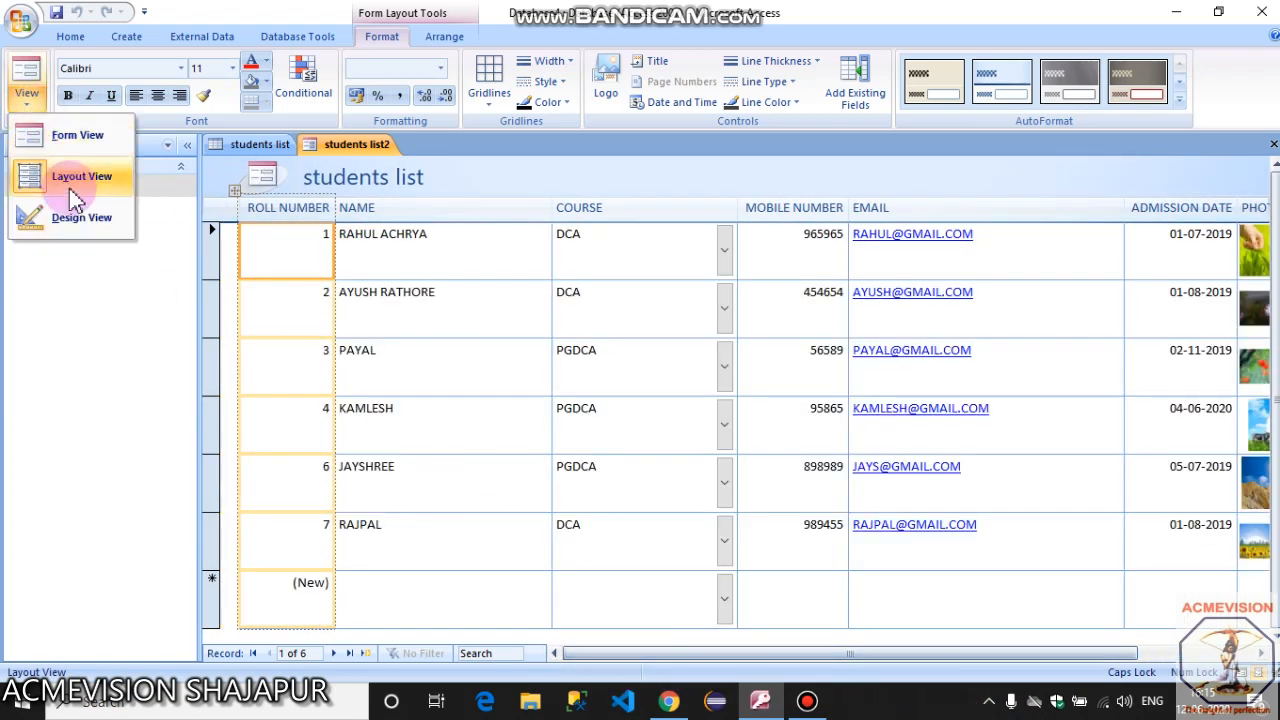
{"action": "left_click", "coordinate": [75, 217]}
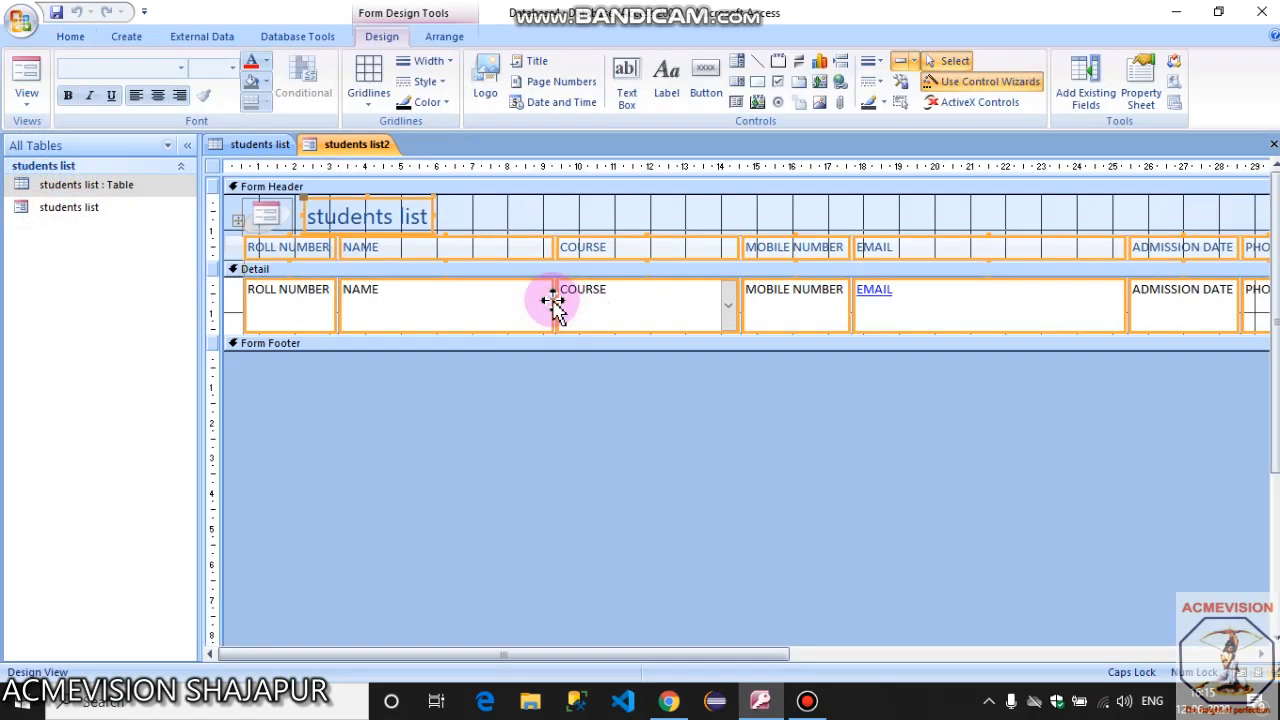
{"action": "left_click", "coordinate": [549, 296]}
{"action": "left_click_drag", "start_coordinate": [548, 297], "coordinate": [529, 297]}
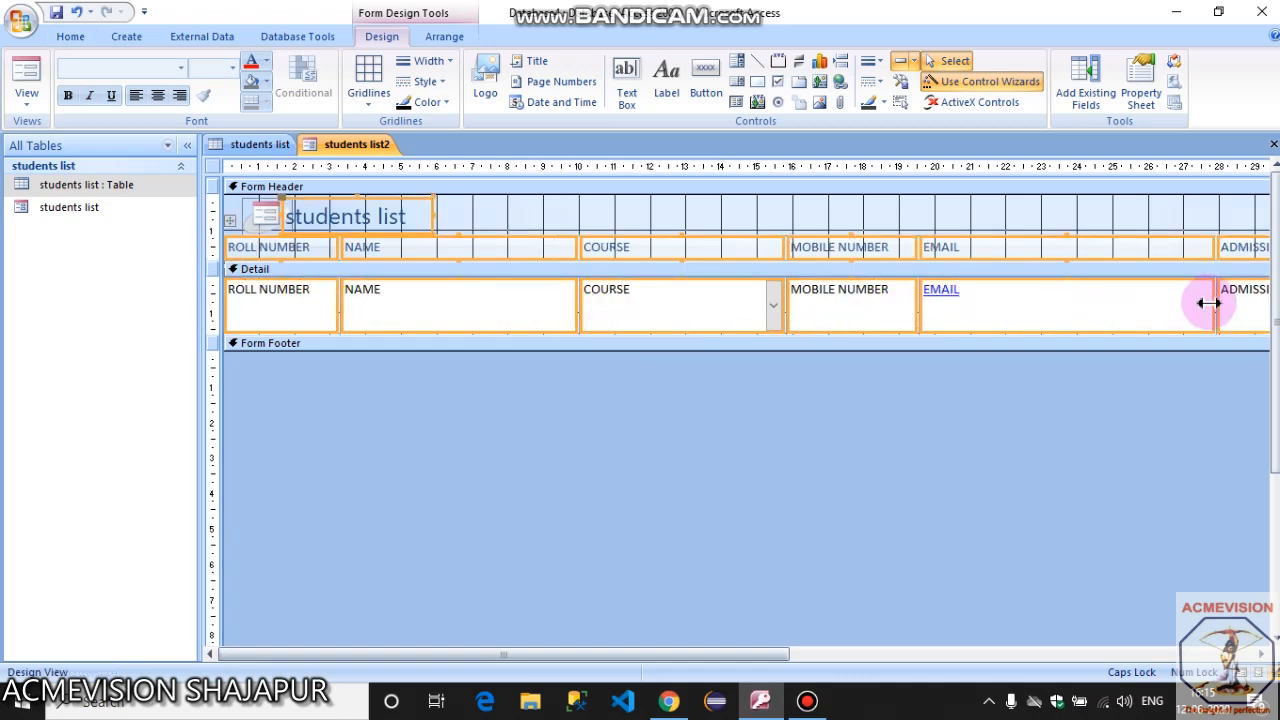
{"action": "left_click_drag", "start_coordinate": [1217, 302], "coordinate": [1133, 316]}
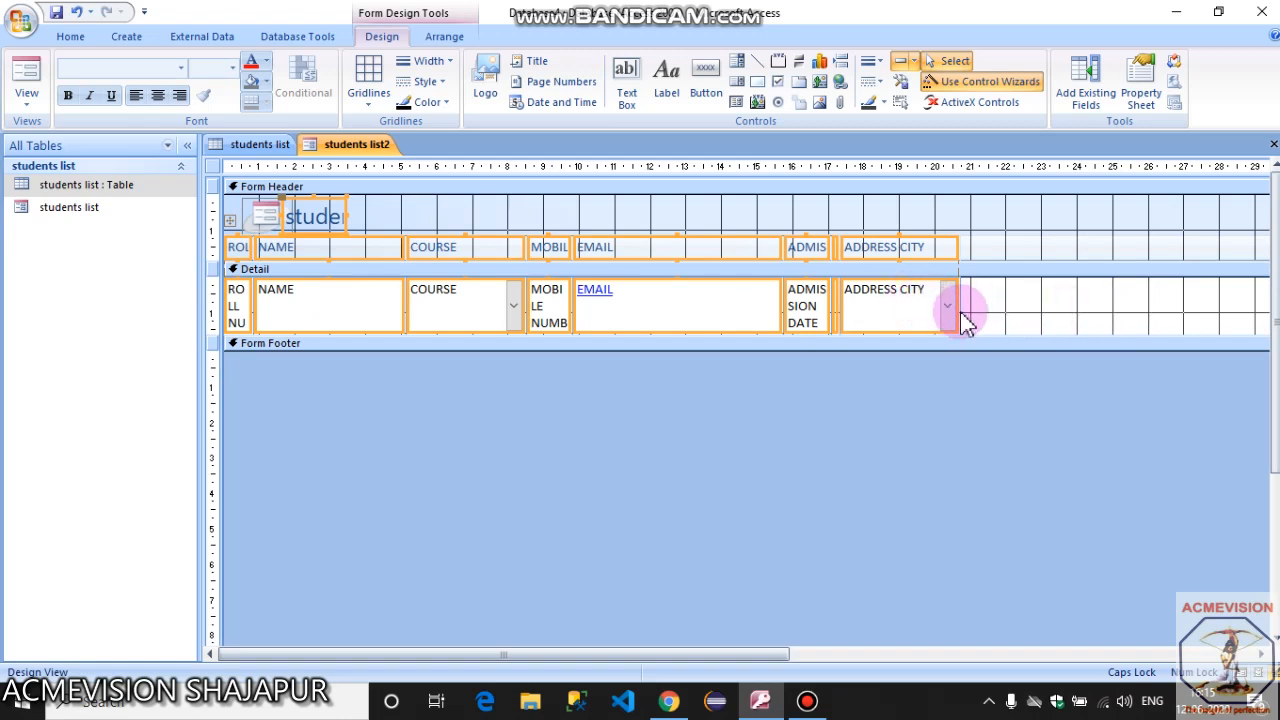
{"action": "left_click_drag", "start_coordinate": [947, 305], "coordinate": [1000, 305]}
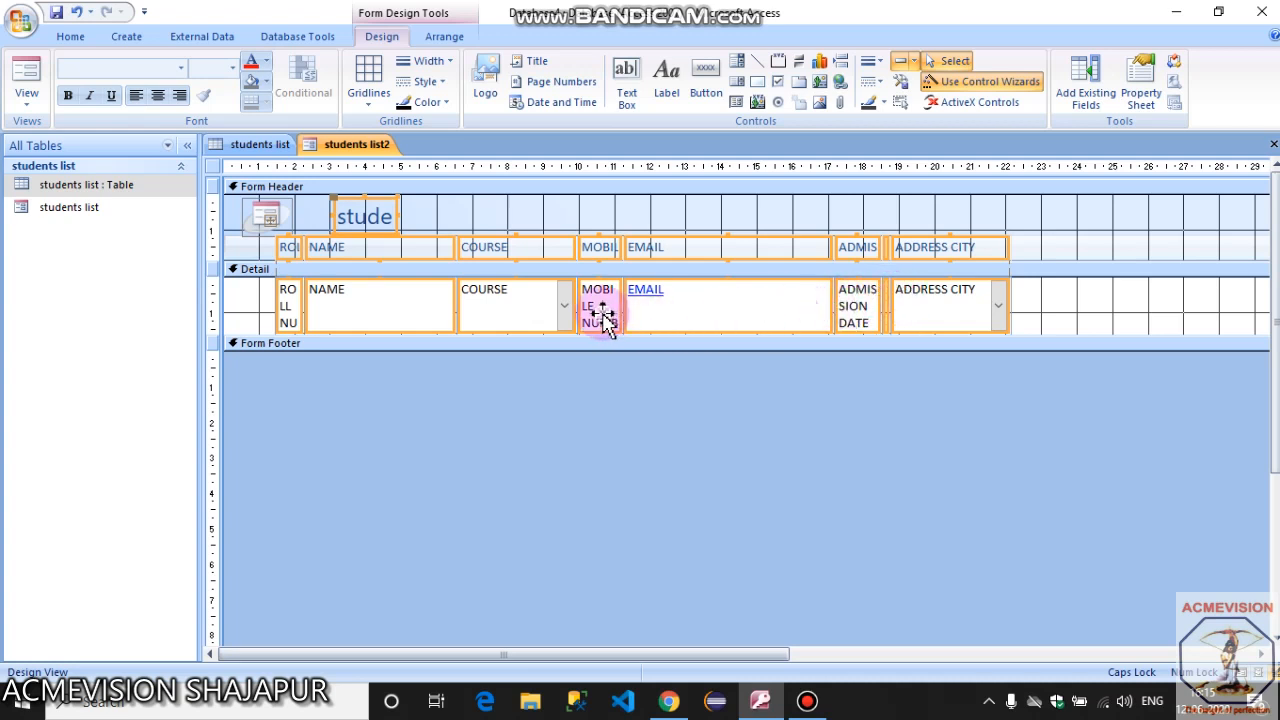
{"action": "left_click", "coordinate": [28, 100]}
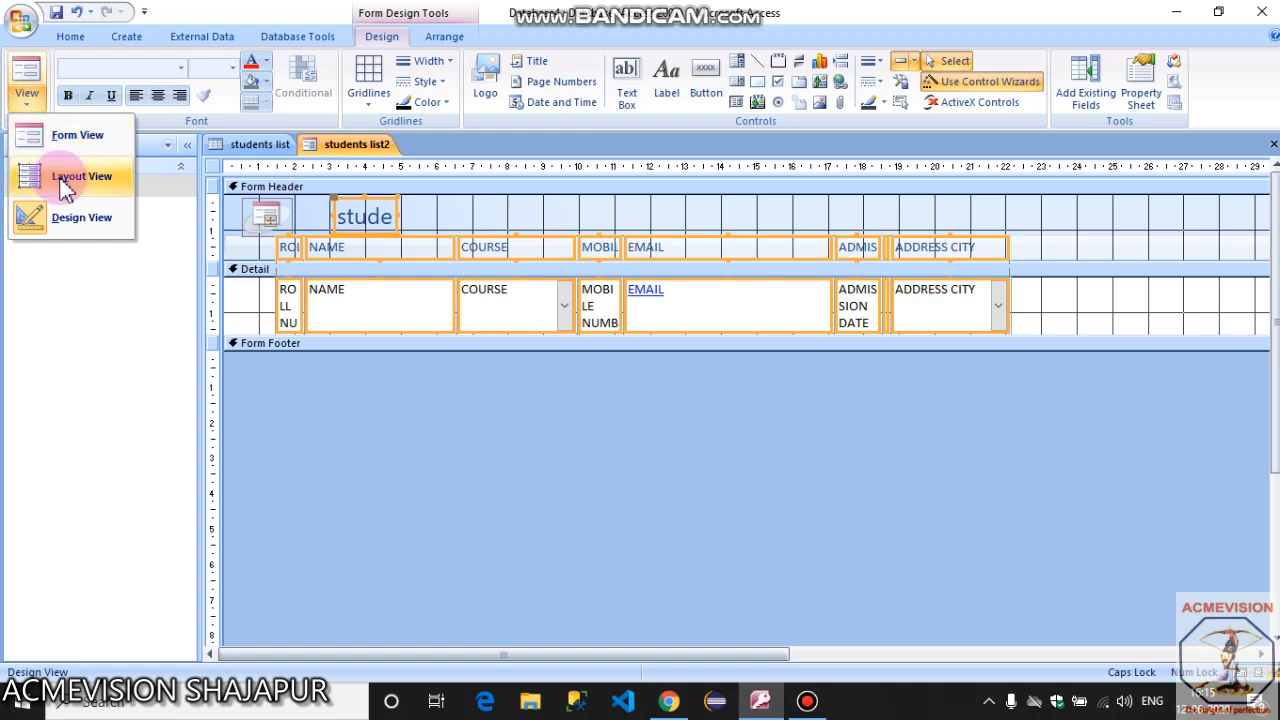
{"action": "left_click", "coordinate": [63, 134]}
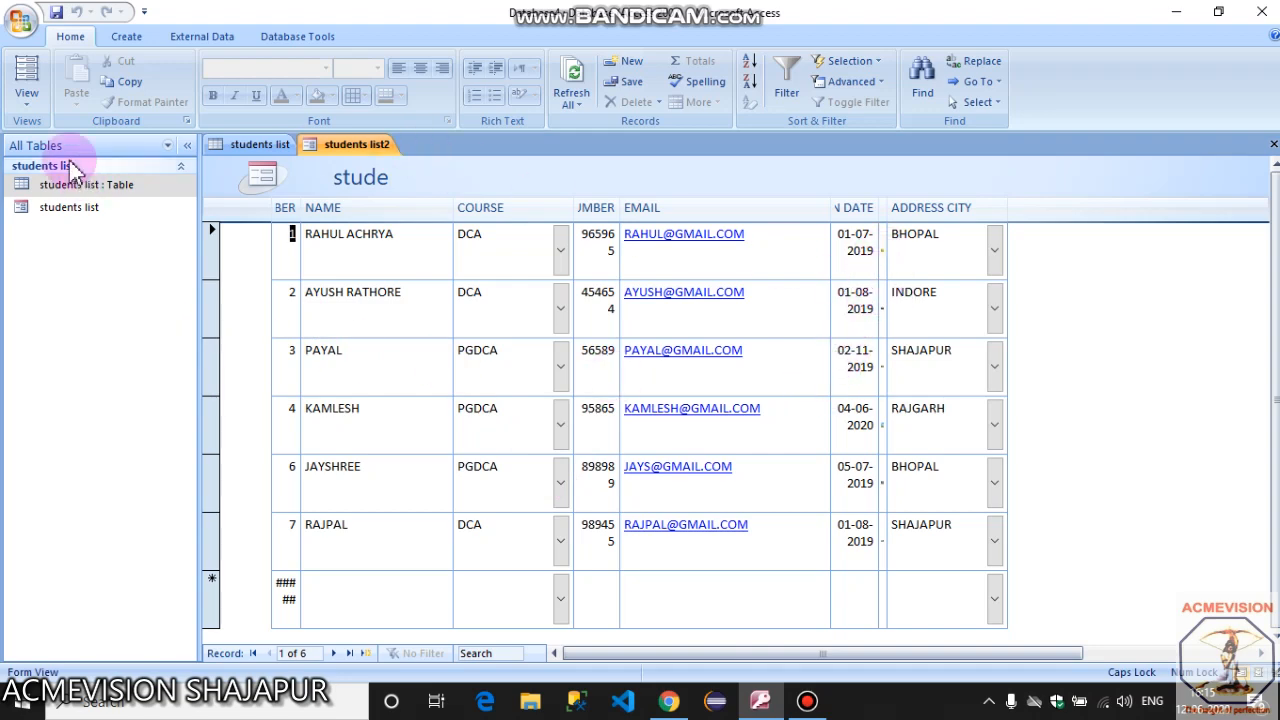
Return to Design View and widen all the form's columns together until they extend past the 49 mark on the ruler.
{"action": "left_click", "coordinate": [27, 95]}
{"action": "left_click", "coordinate": [82, 217]}
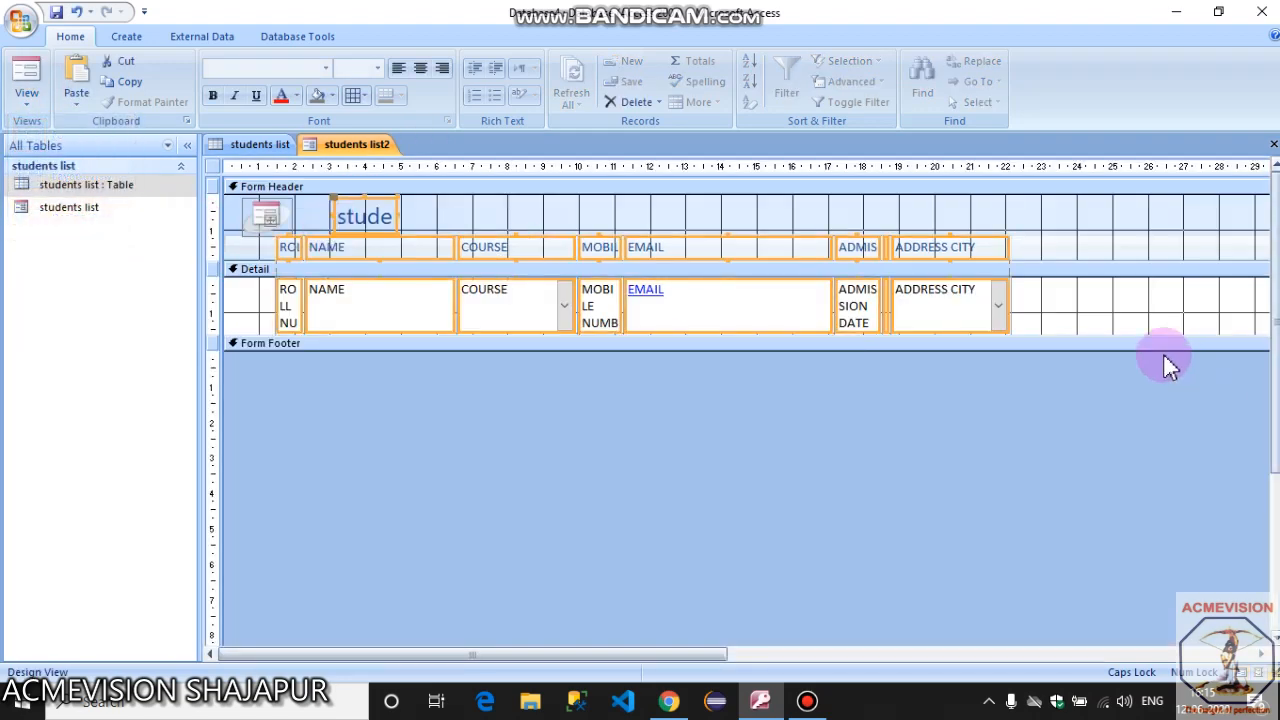
{"action": "left_click_drag", "start_coordinate": [888, 247], "coordinate": [1022, 275]}
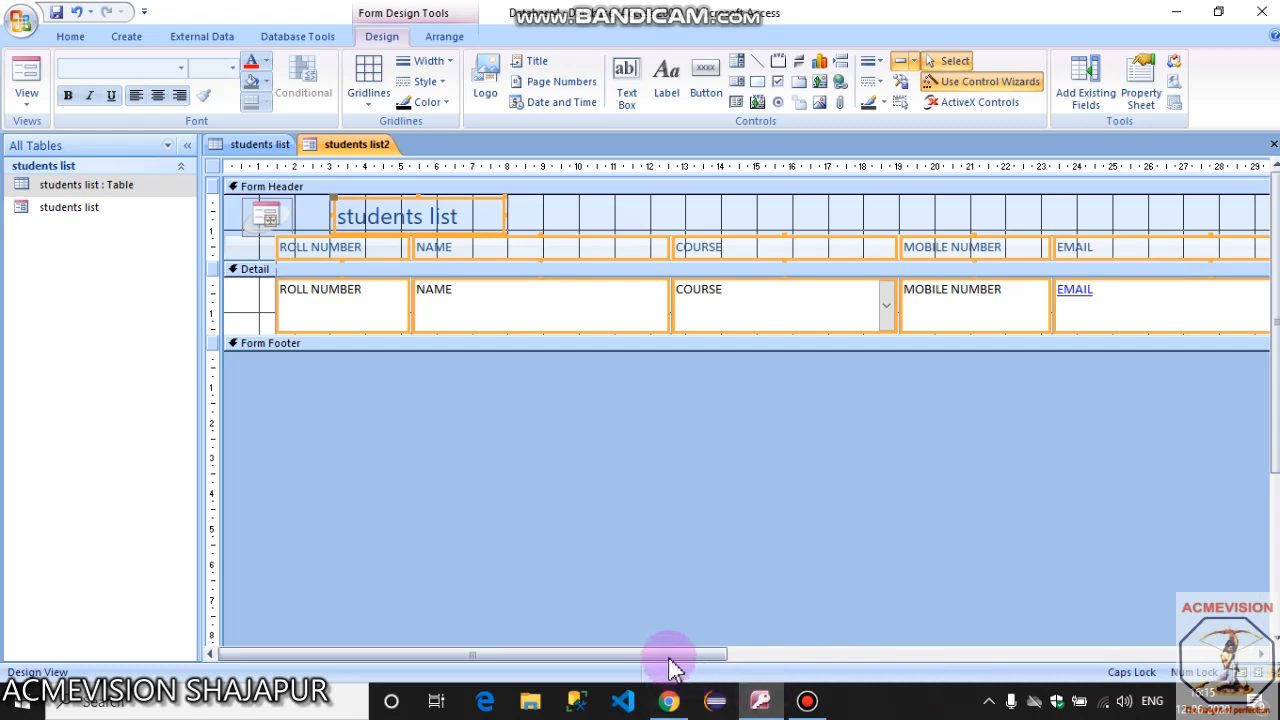
{"action": "left_click_drag", "start_coordinate": [670, 660], "coordinate": [1126, 625]}
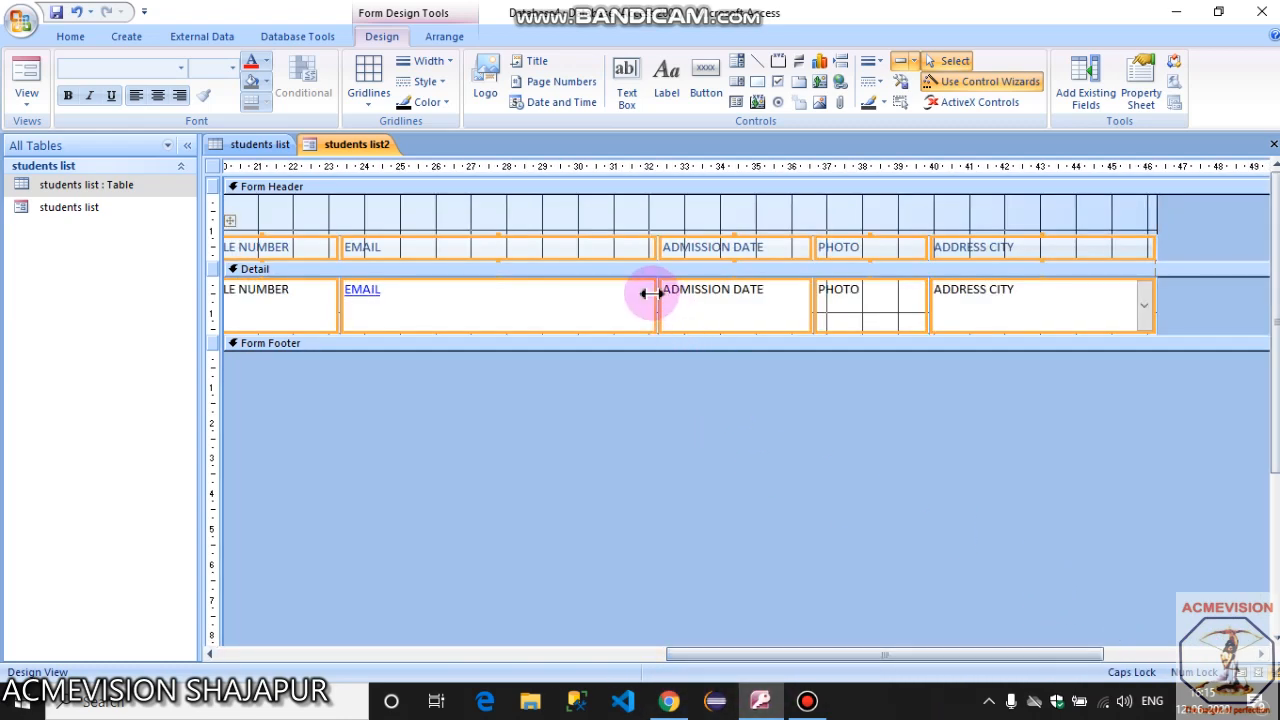
{"action": "left_click_drag", "start_coordinate": [650, 293], "coordinate": [585, 305]}
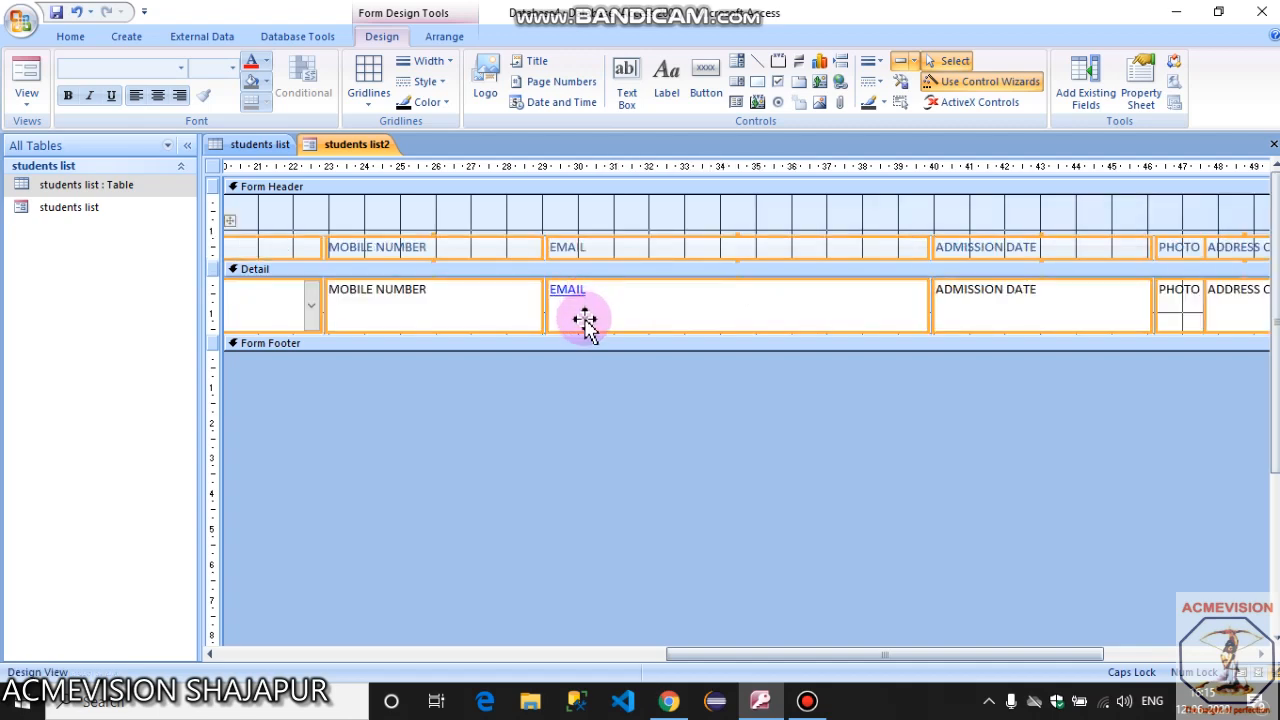
Narrow all the columns together until the ADDRESS CITY column ends at about the 19.5 mark on the ruler.
{"action": "left_click", "coordinate": [908, 302]}
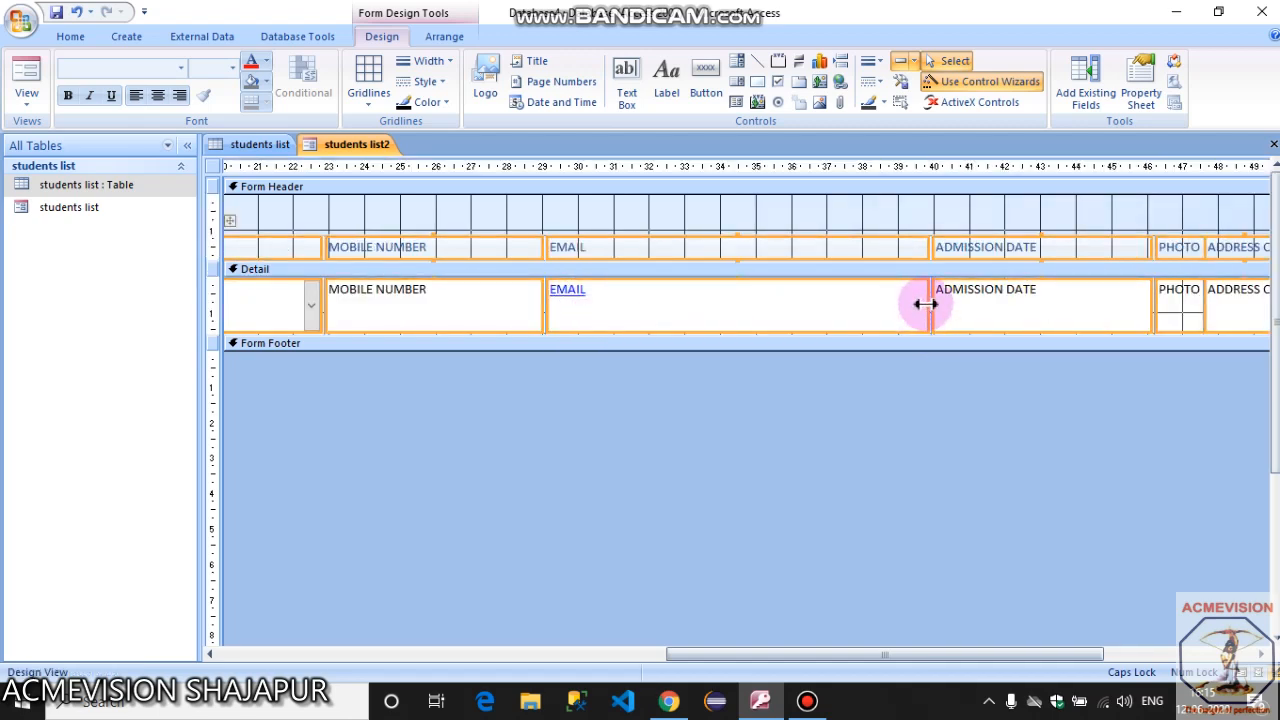
{"action": "left_click_drag", "start_coordinate": [925, 303], "coordinate": [770, 324]}
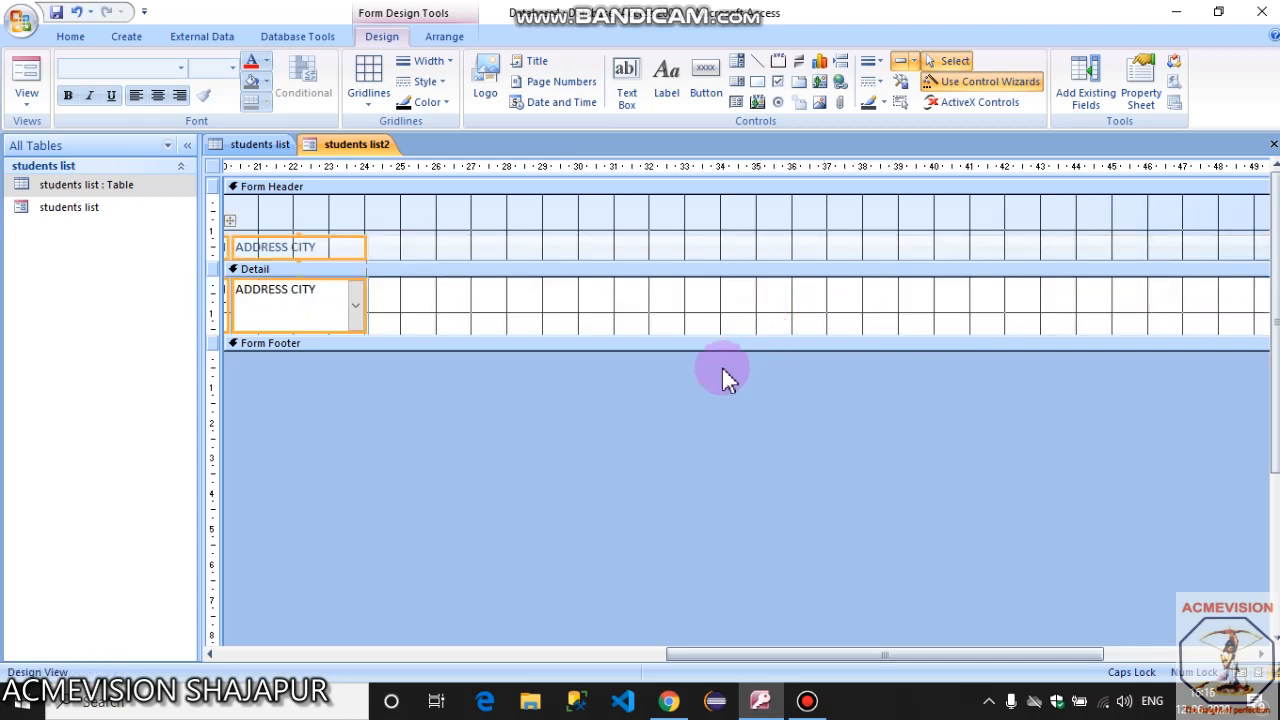
{"action": "left_click_drag", "start_coordinate": [799, 657], "coordinate": [492, 655]}
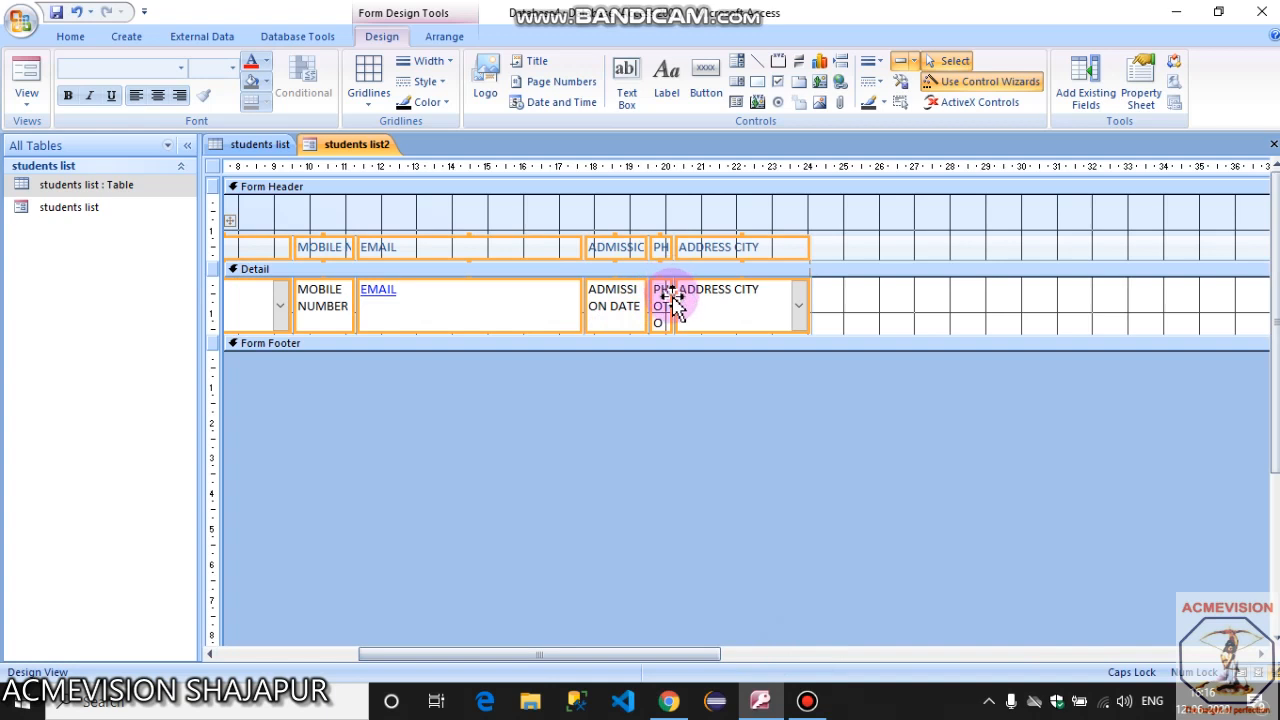
{"action": "left_click_drag", "start_coordinate": [667, 296], "coordinate": [700, 306]}
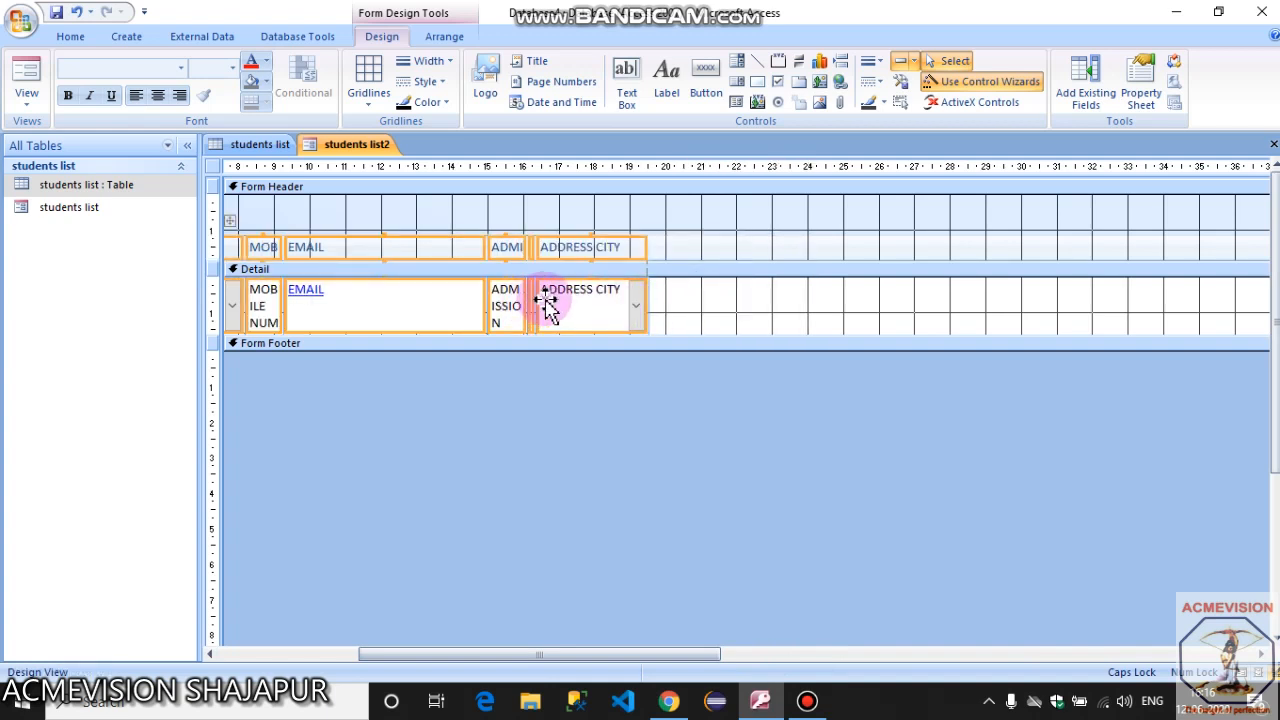
Widen the PHOTO column individually, and extend the ADDRESS CITY column's outer edge to about the 20.5 mark on the ruler.
{"action": "left_click", "coordinate": [614, 277]}
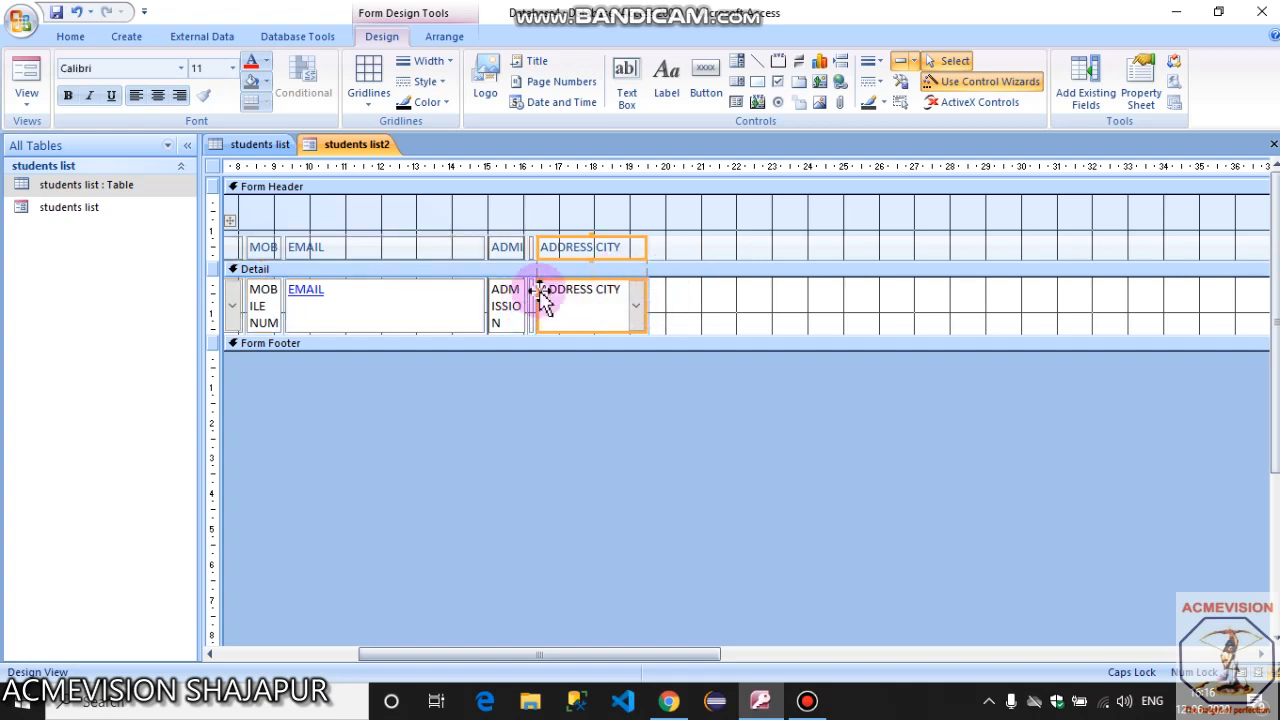
{"action": "left_click_drag", "start_coordinate": [530, 291], "coordinate": [600, 313]}
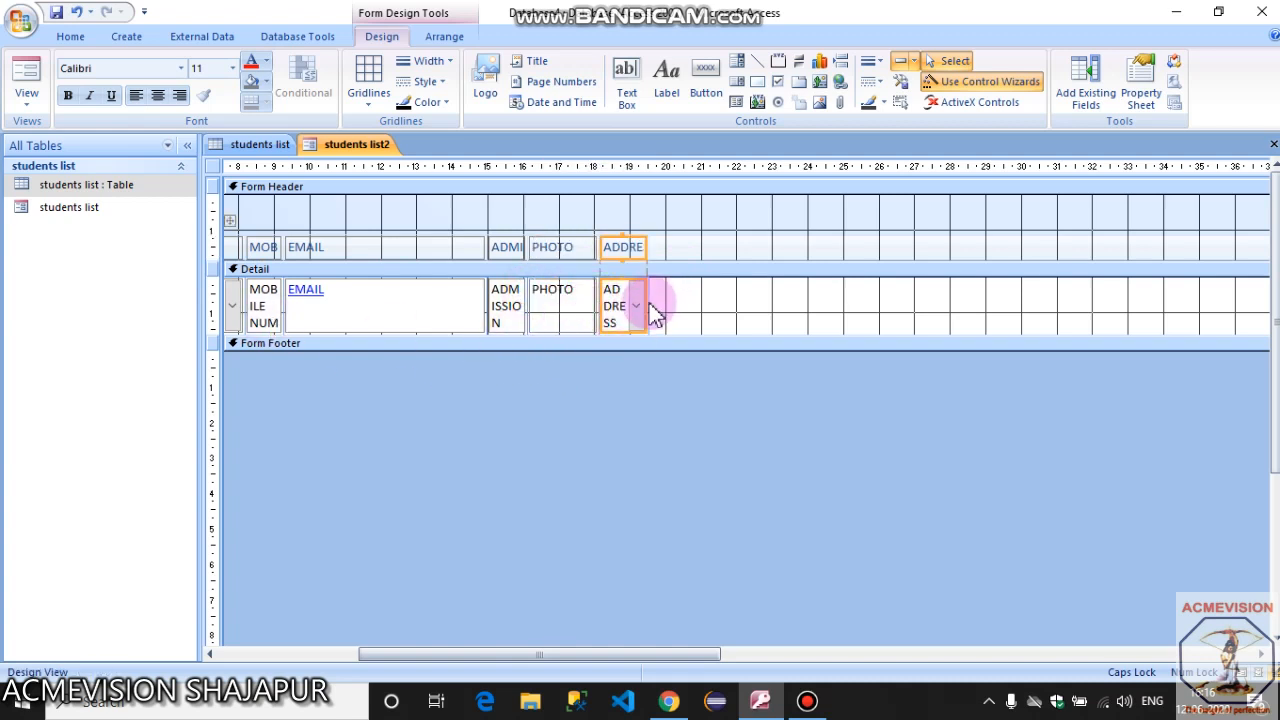
{"action": "left_click_drag", "start_coordinate": [655, 303], "coordinate": [684, 309]}
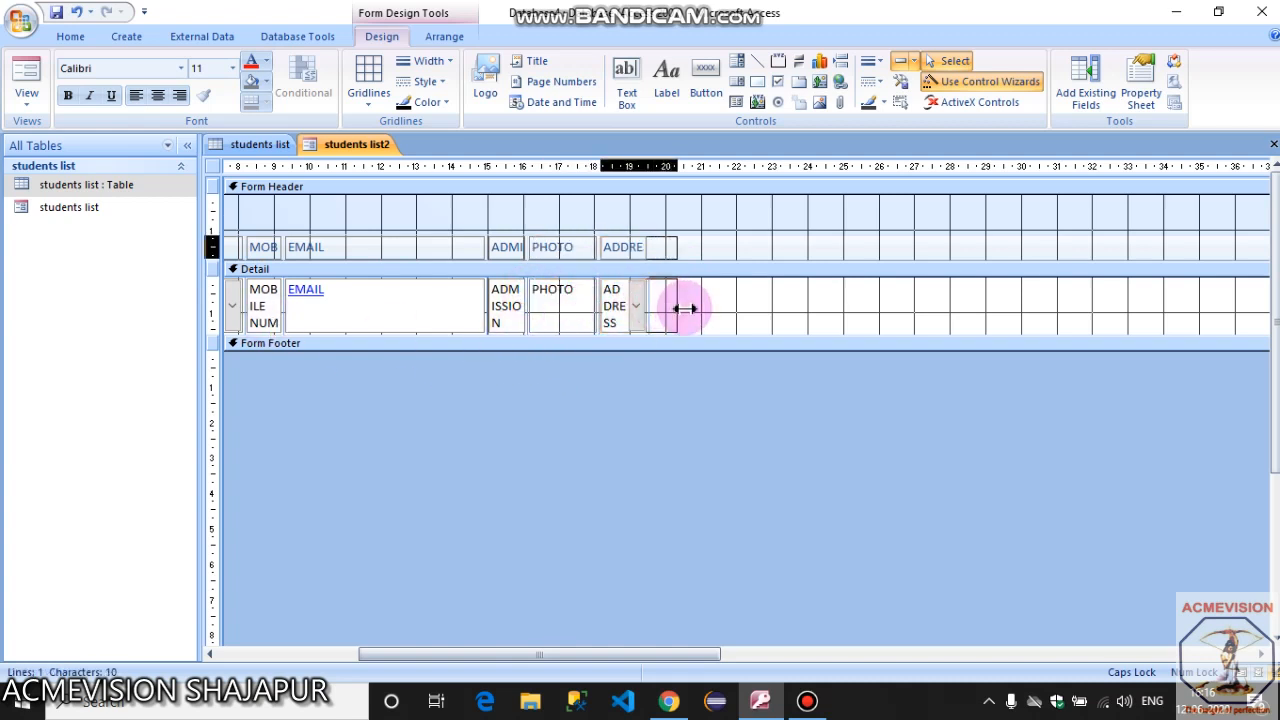
Adjust the form's column widths together, extending the ADDRESS CITY column's outer edge to about the 22 mark on the ruler, and show the form in Form View.
{"action": "left_click", "coordinate": [489, 294]}
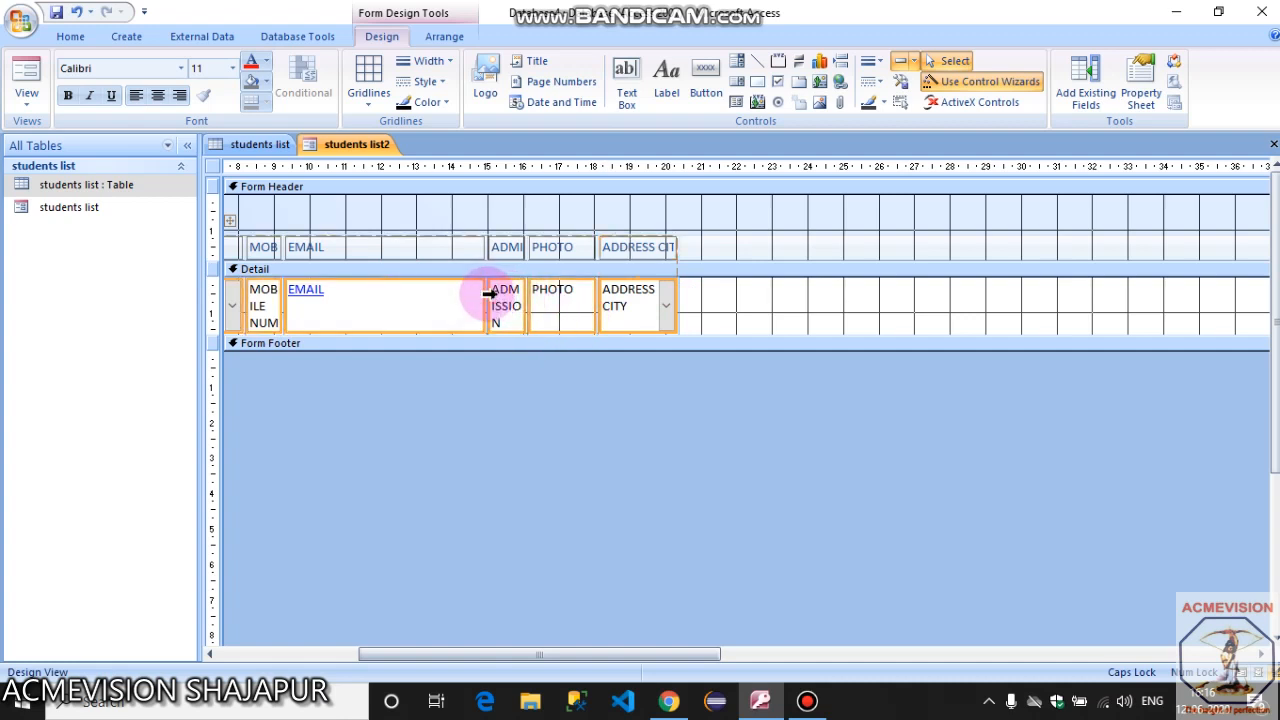
{"action": "left_click_drag", "start_coordinate": [486, 295], "coordinate": [543, 298]}
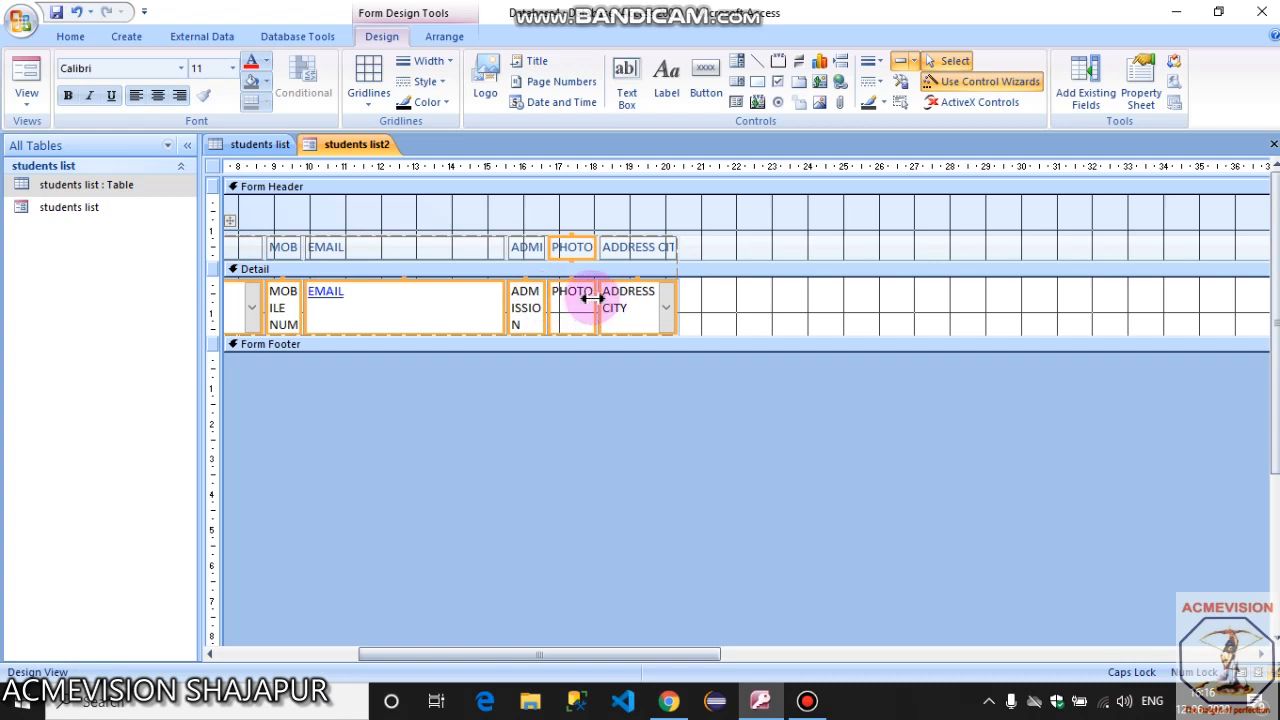
{"action": "left_click_drag", "start_coordinate": [593, 298], "coordinate": [648, 301]}
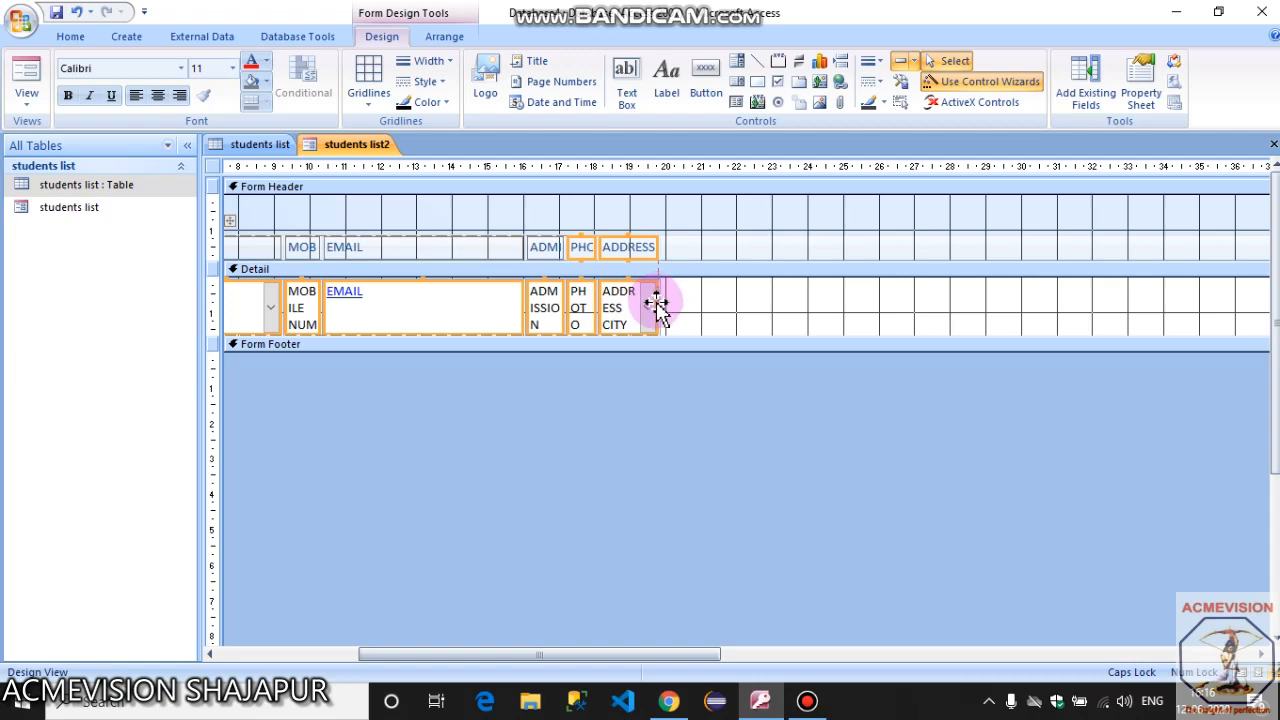
{"action": "left_click_drag", "start_coordinate": [652, 307], "coordinate": [748, 307]}
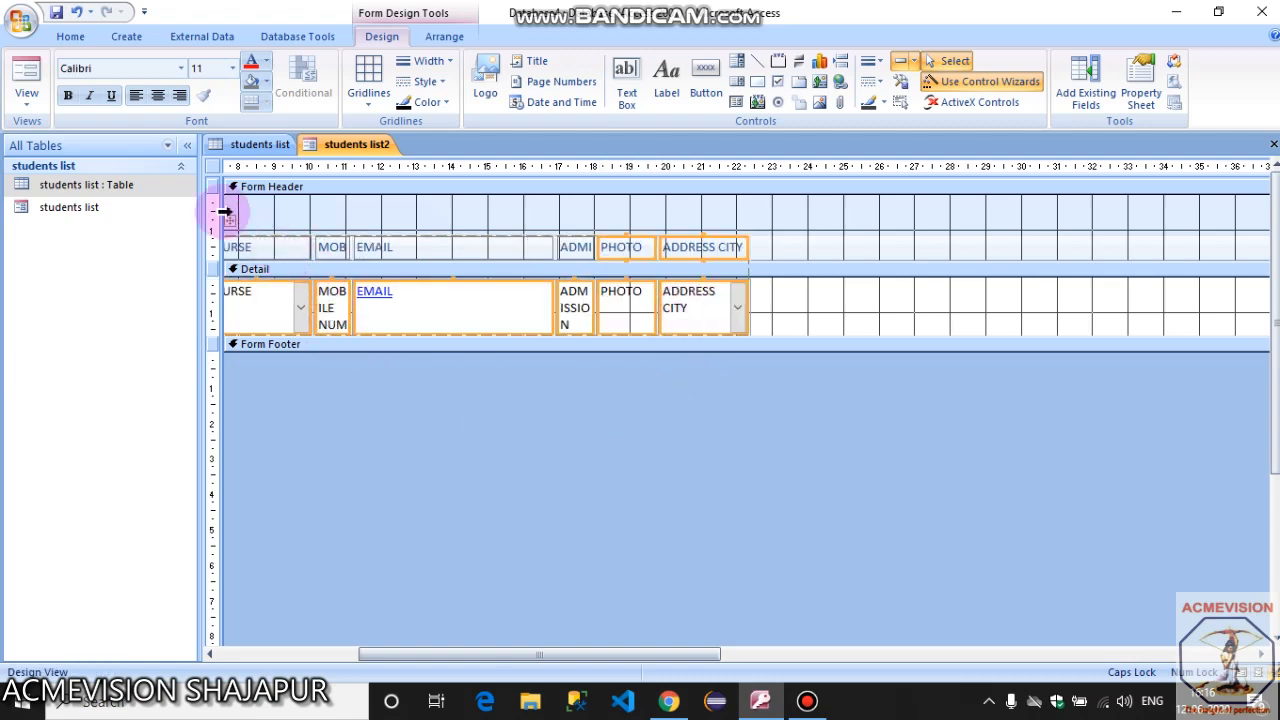
{"action": "left_click", "coordinate": [38, 105]}
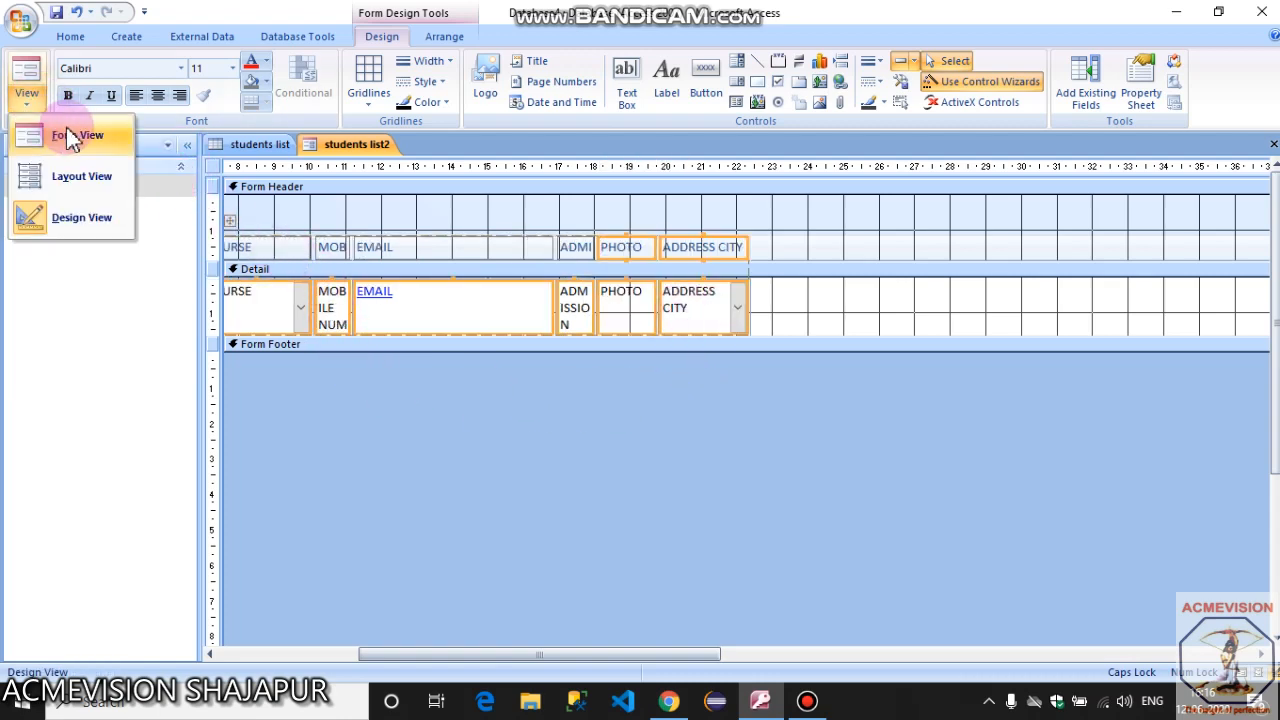
{"action": "left_click", "coordinate": [66, 127]}
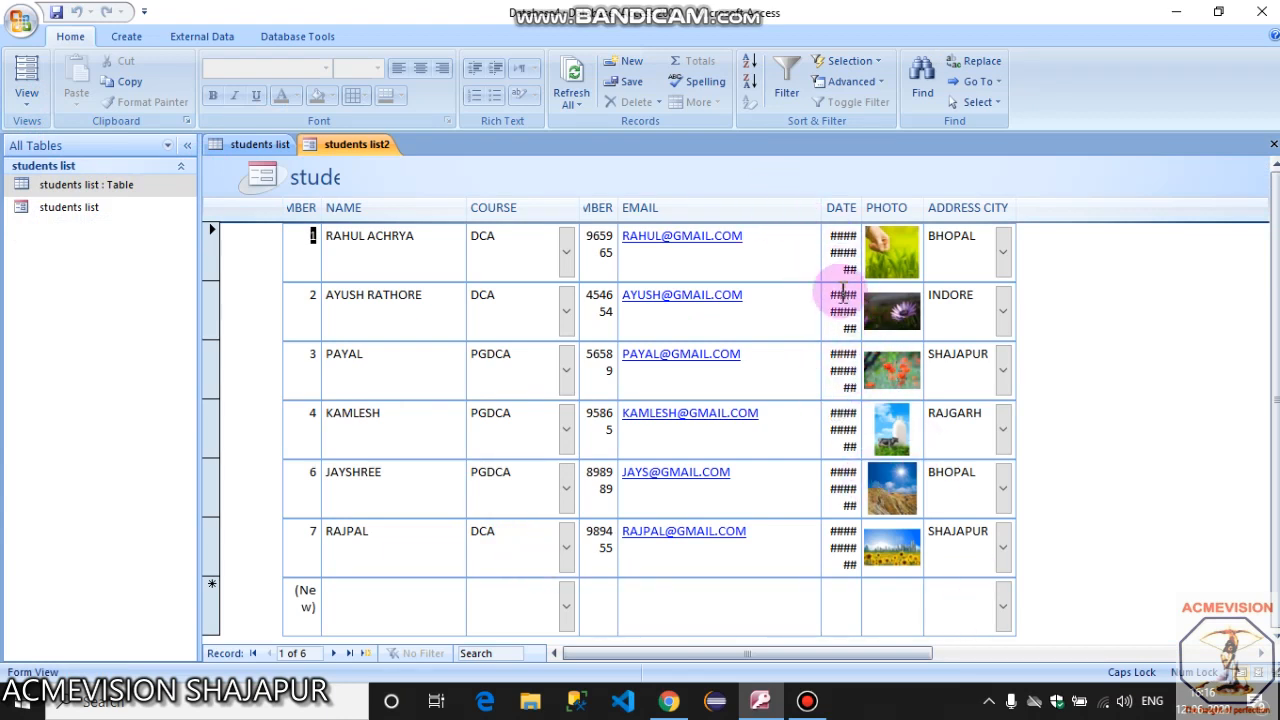
Check the first record's admission date and mobile number, and close the form without saving its design changes.
{"action": "left_click", "coordinate": [842, 250]}
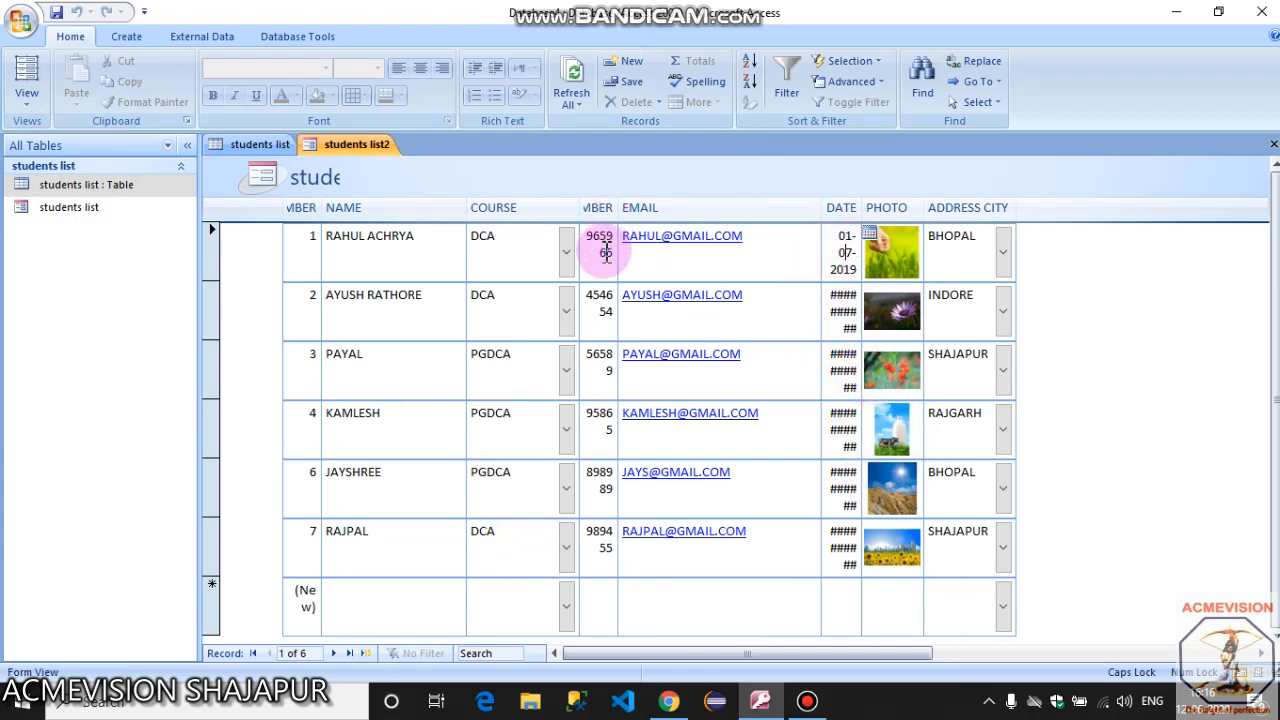
{"action": "left_click", "coordinate": [606, 252]}
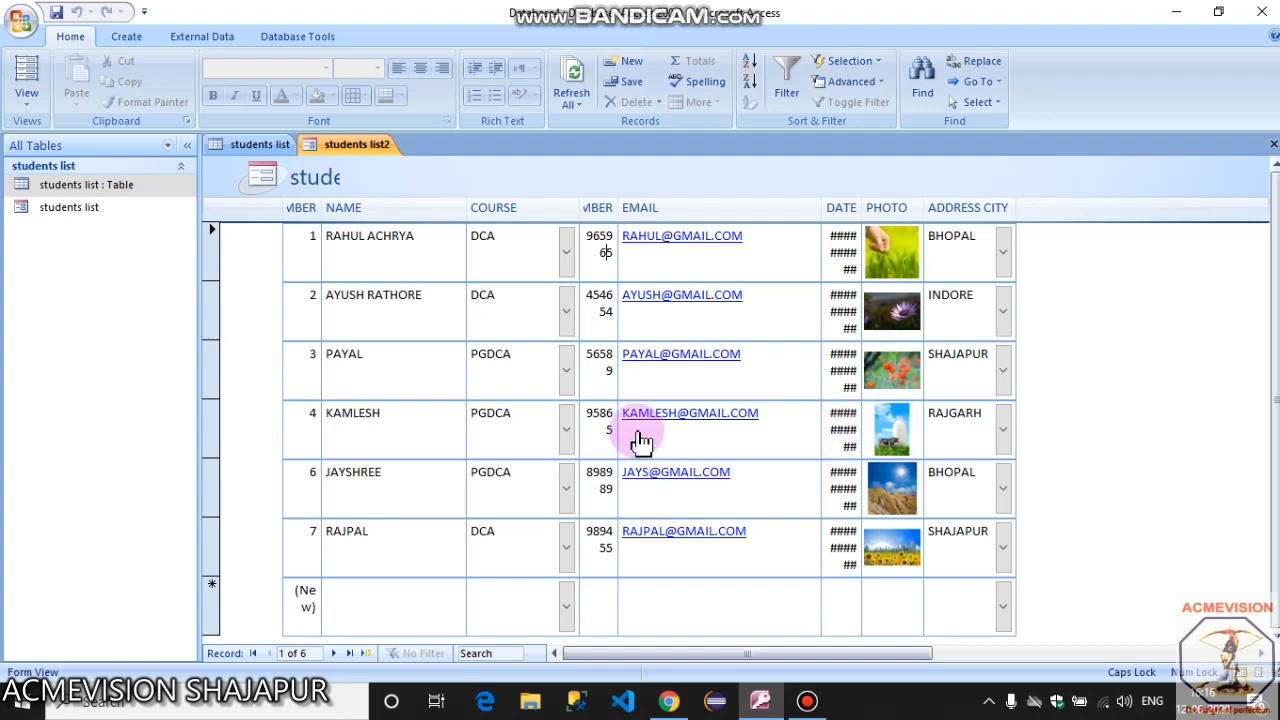
{"action": "left_click", "coordinate": [1273, 145]}
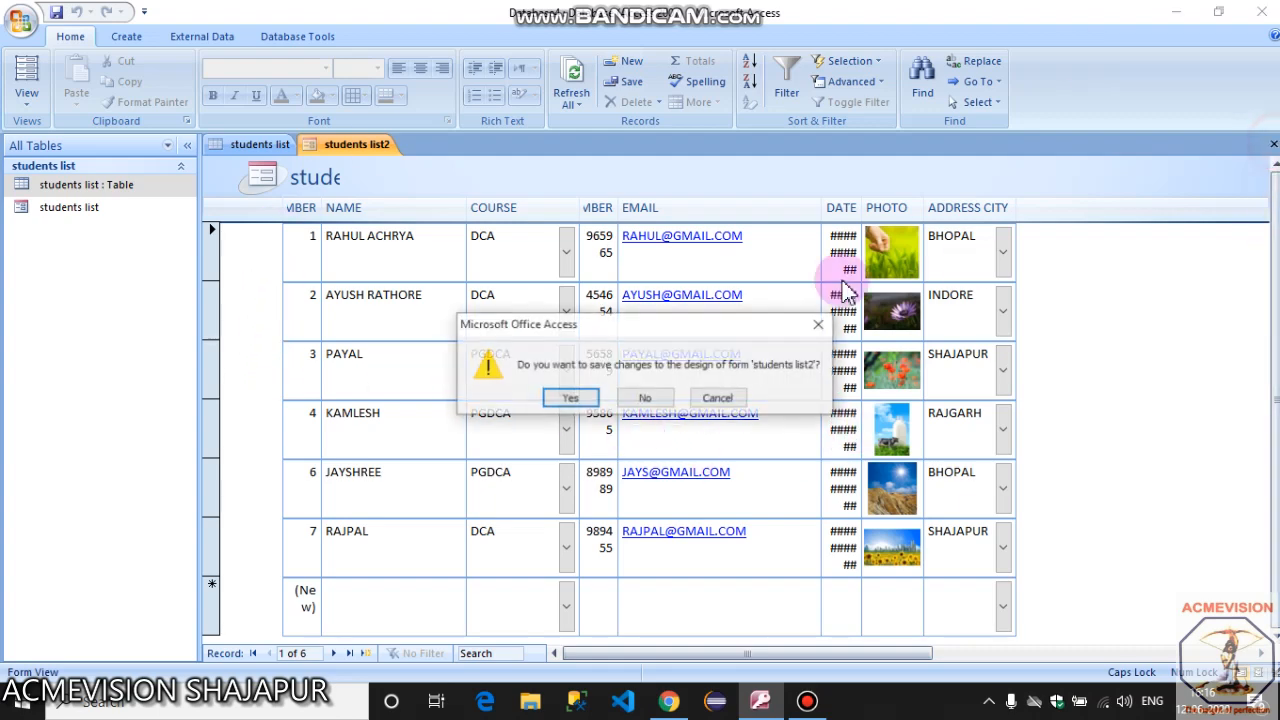
{"action": "left_click", "coordinate": [650, 395]}
Create a blank form and add the ROLL NUMBER, NAME, COURSE and MOBILE NUMBER fields from the students list table.
{"action": "left_click", "coordinate": [127, 36]}
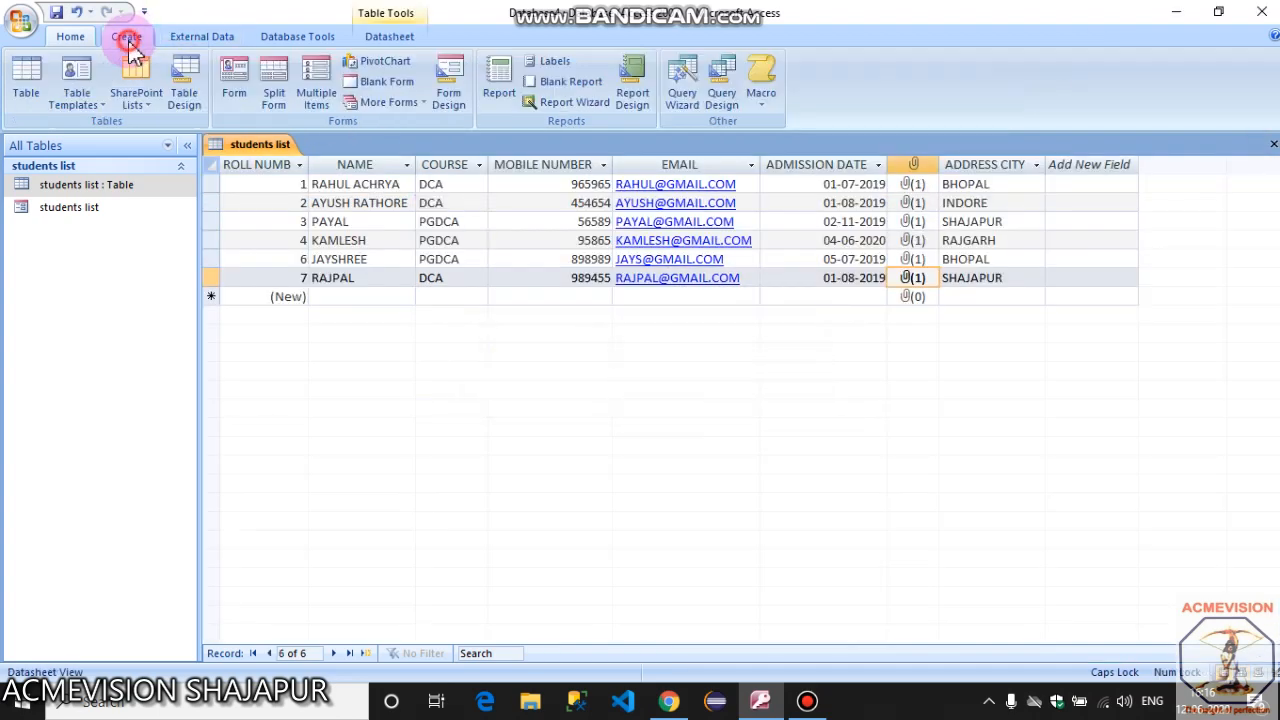
{"action": "left_click", "coordinate": [390, 84]}
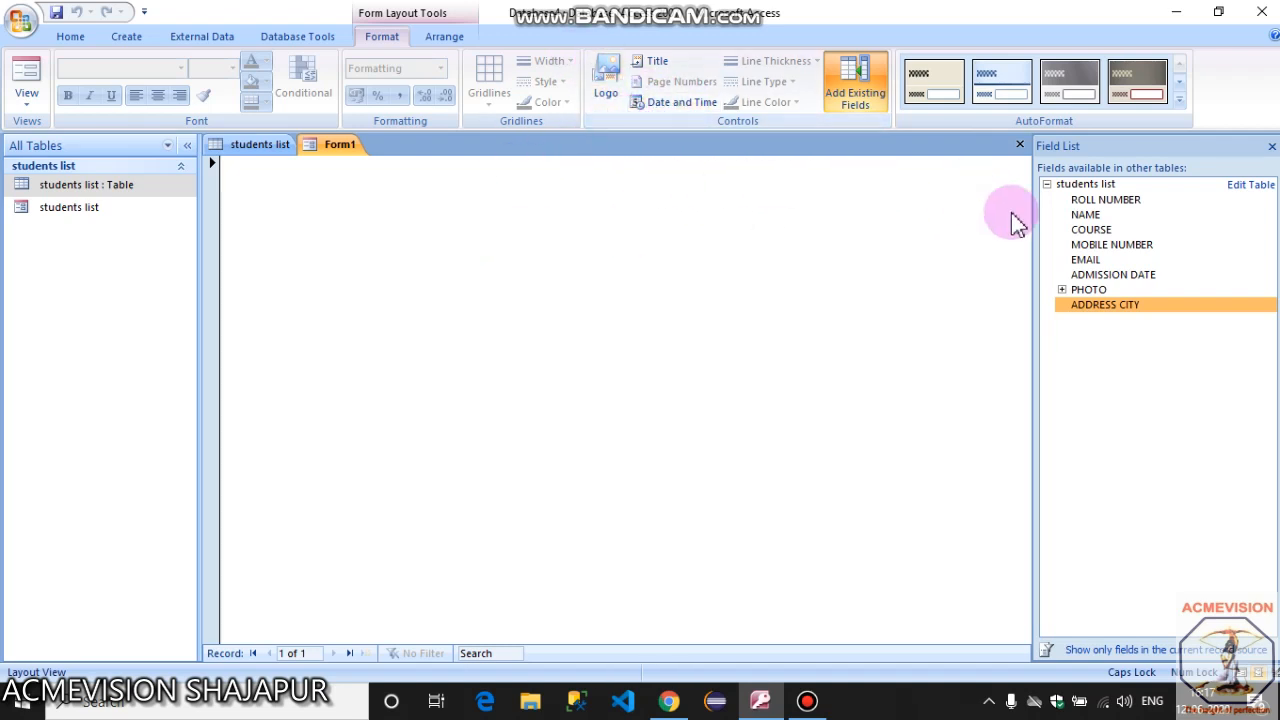
{"action": "double_click", "coordinate": [1100, 201]}
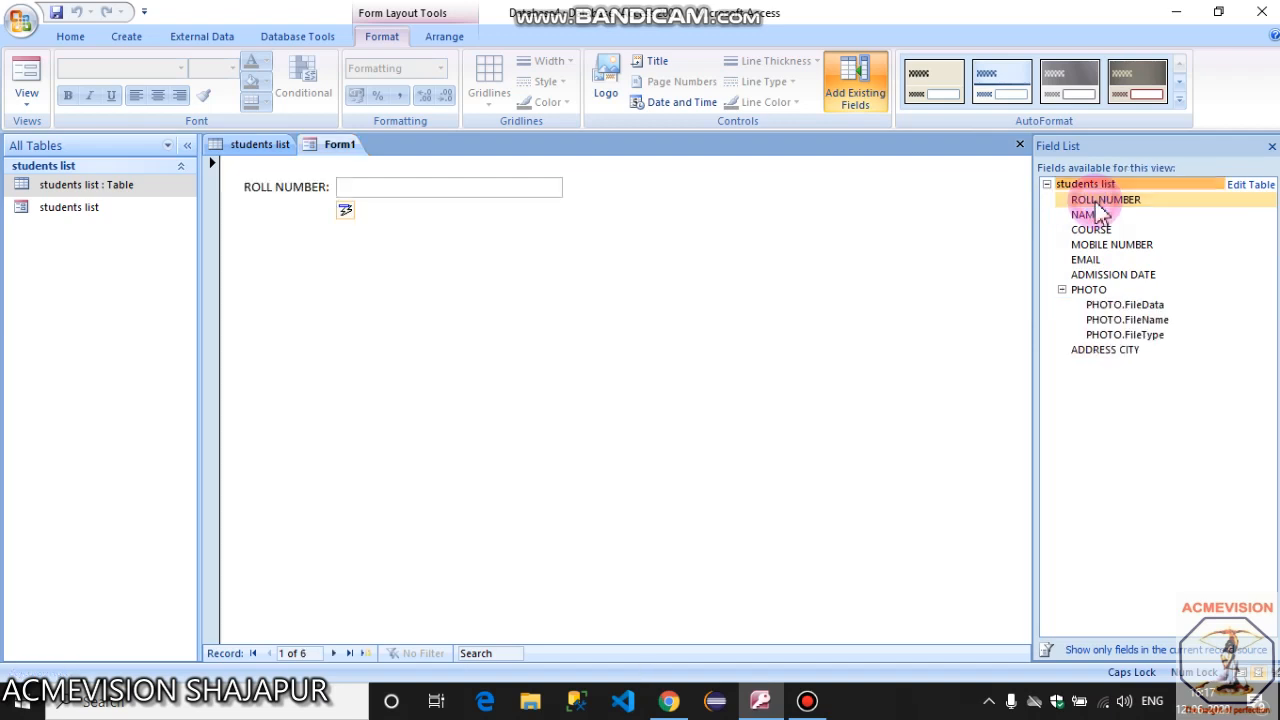
{"action": "double_click", "coordinate": [1086, 214]}
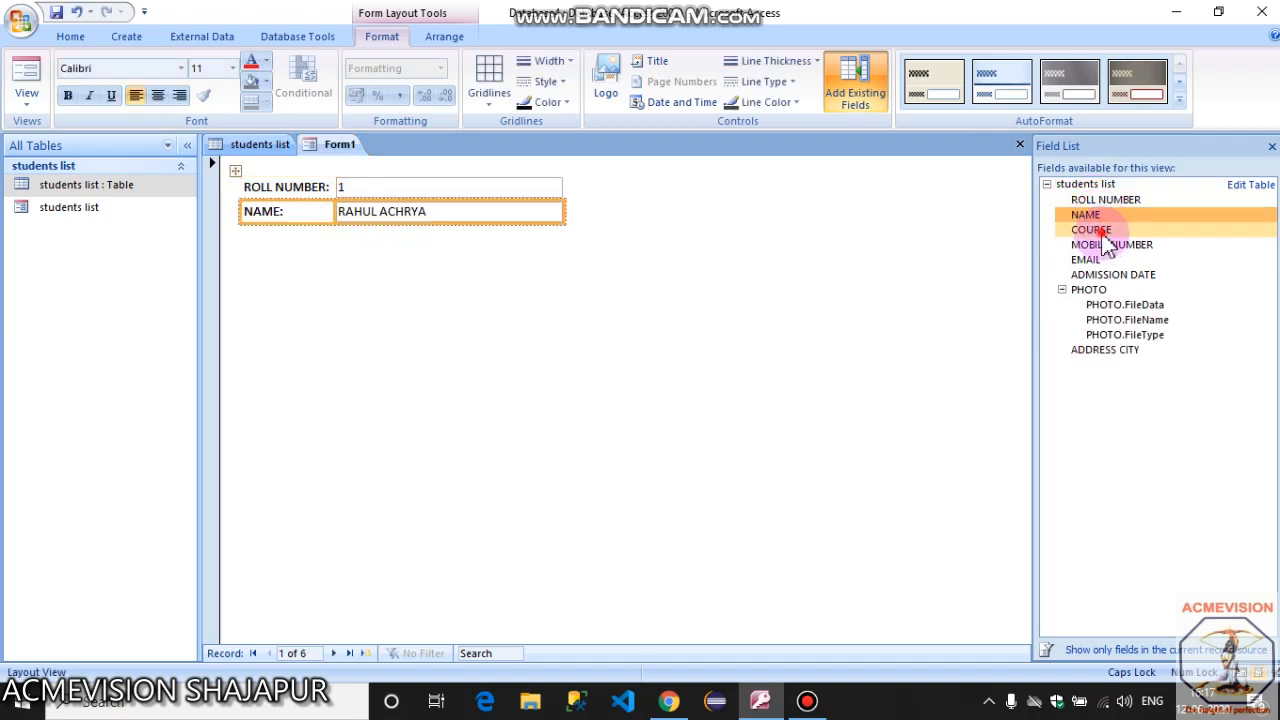
{"action": "double_click", "coordinate": [1098, 230]}
{"action": "double_click", "coordinate": [1100, 246]}
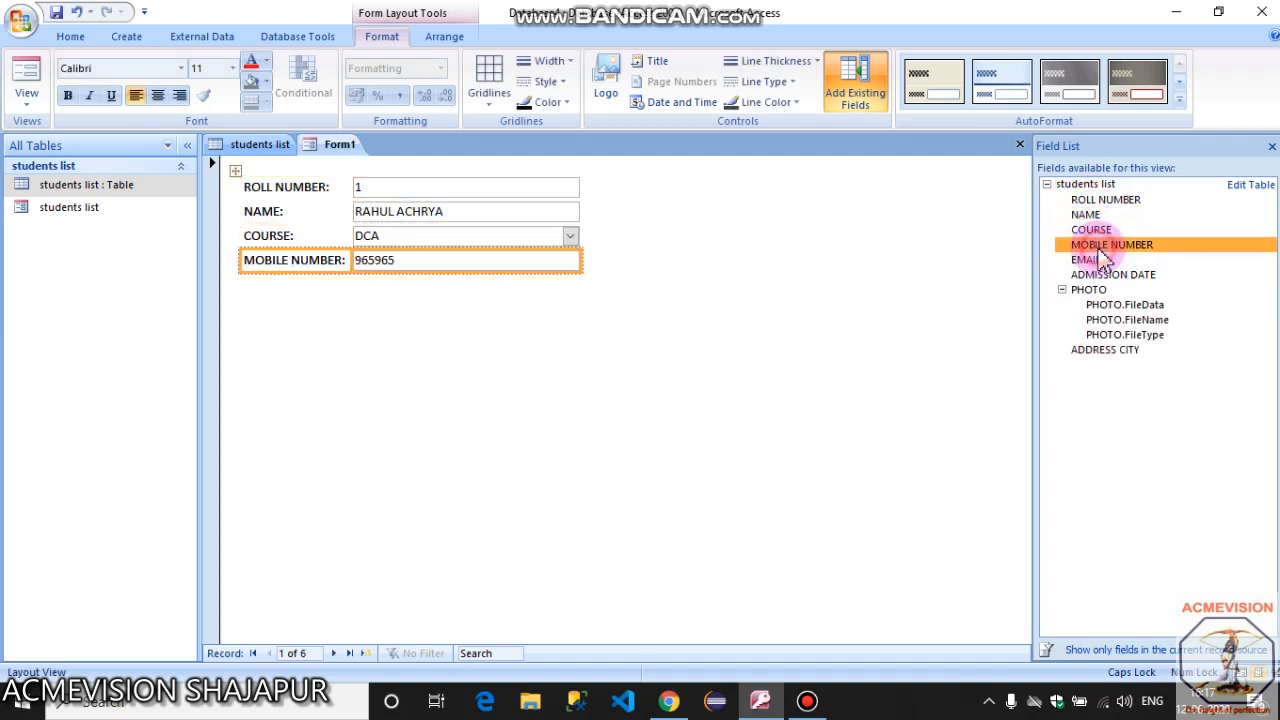
Add the EMAIL, ADMISSION DATE, PHOTO and ADDRESS CITY fields to the blank form.
{"action": "double_click", "coordinate": [1098, 259]}
{"action": "left_click", "coordinate": [1104, 275]}
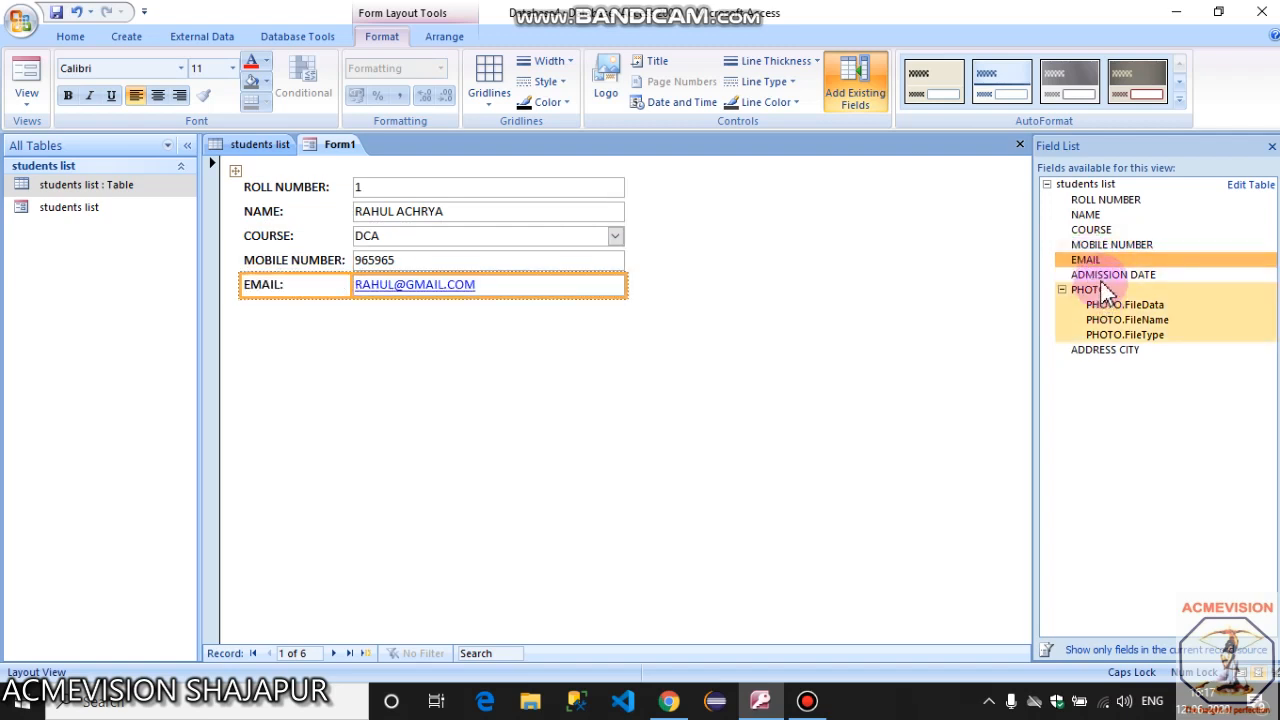
{"action": "double_click", "coordinate": [1104, 280]}
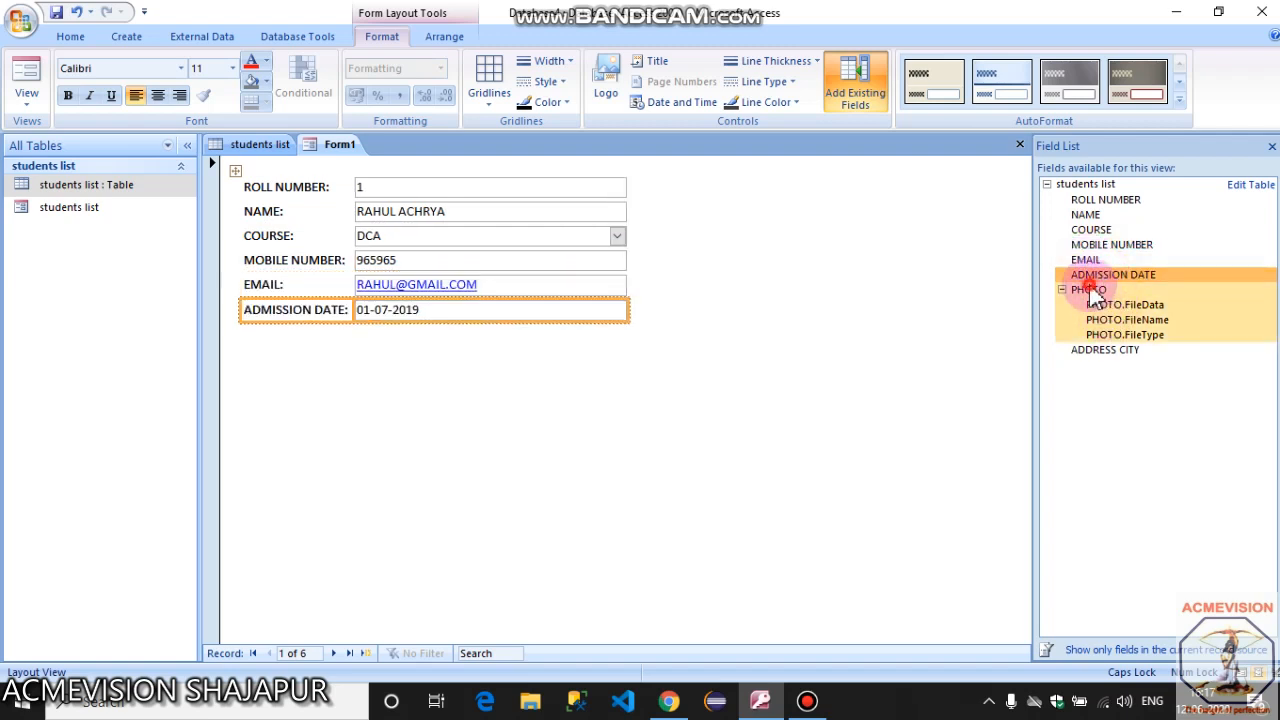
{"action": "double_click", "coordinate": [1094, 292]}
{"action": "double_click", "coordinate": [1105, 350]}
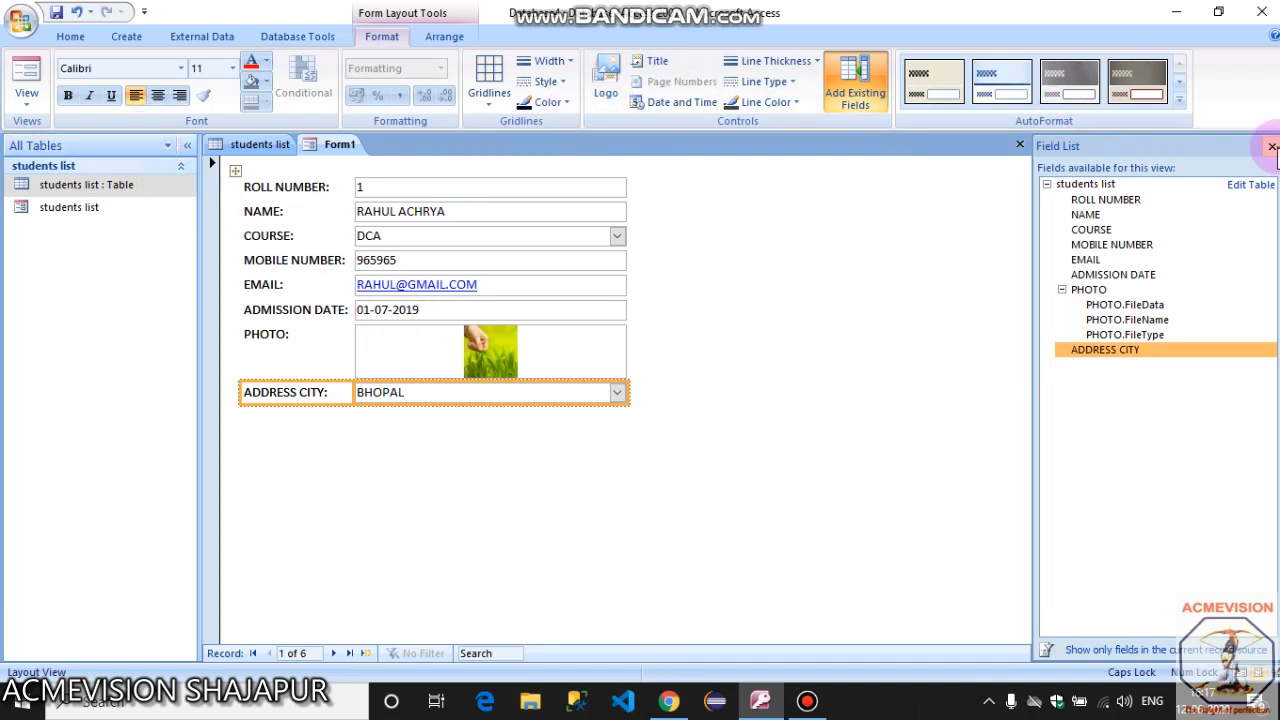
Close the blank form without saving it, and start a new form with Form Design.
{"action": "left_click", "coordinate": [1020, 144]}
{"action": "left_click", "coordinate": [645, 398]}
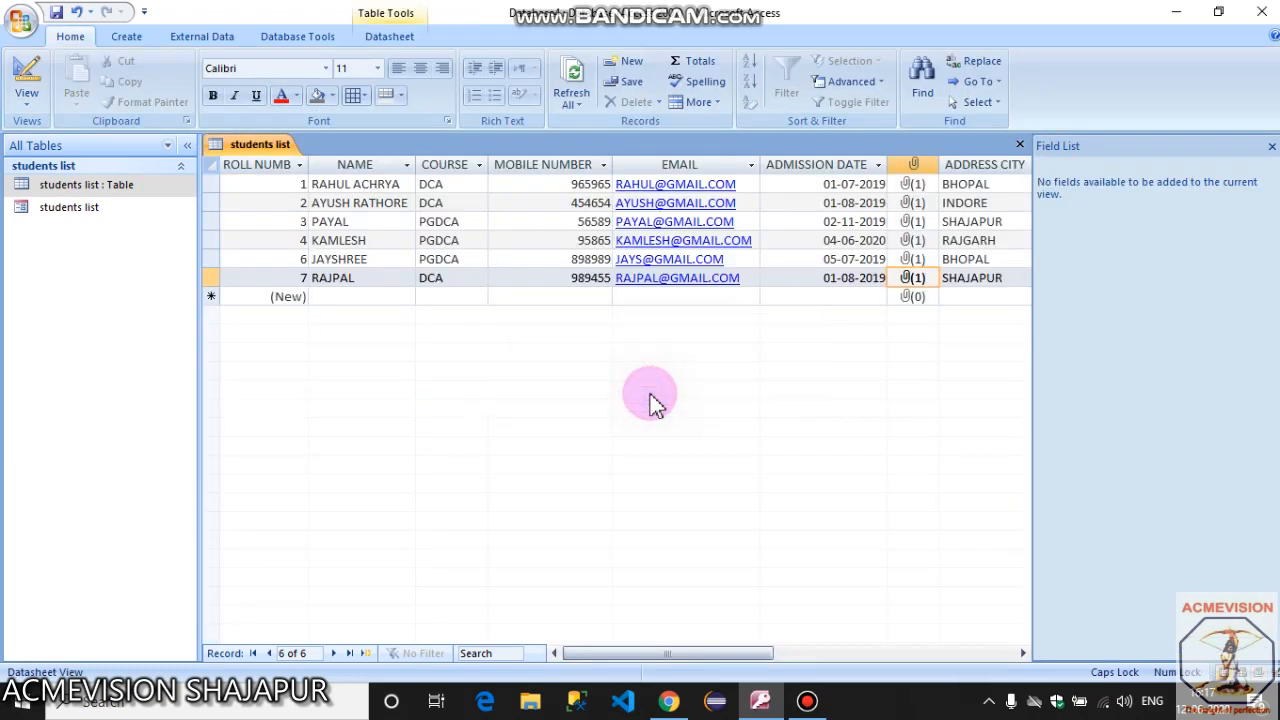
{"action": "left_click", "coordinate": [138, 44]}
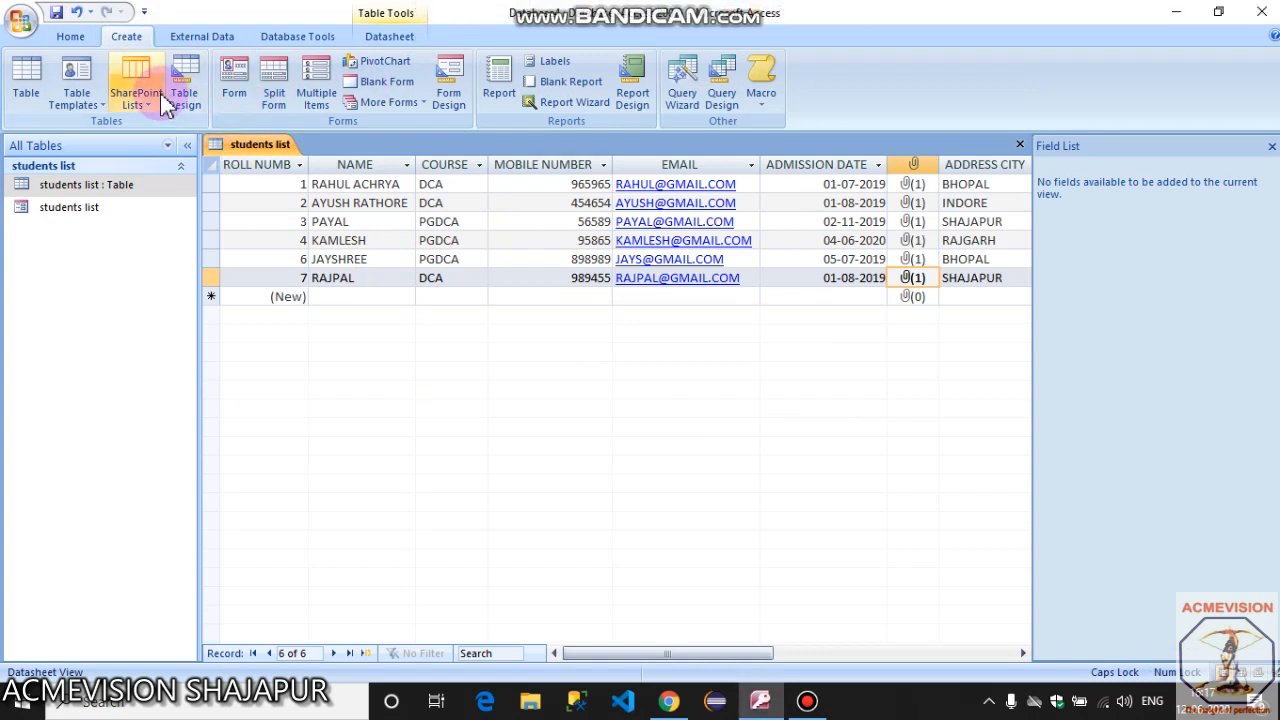
{"action": "left_click", "coordinate": [388, 102]}
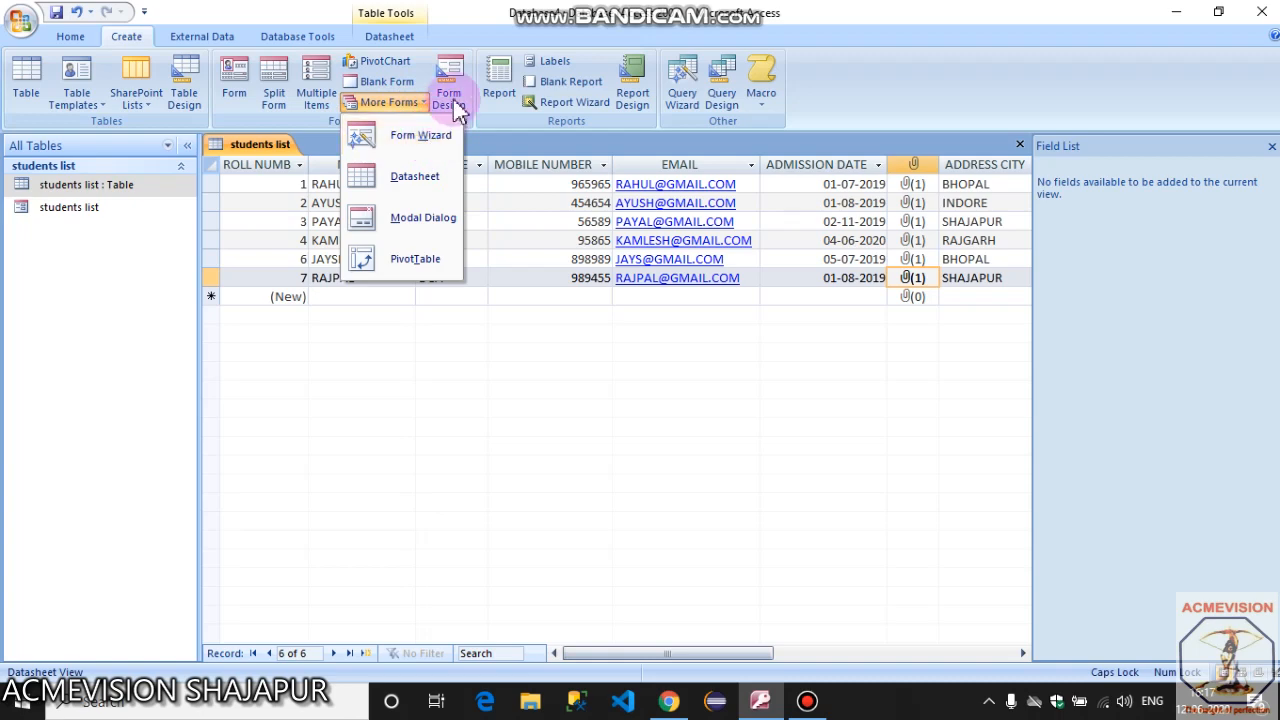
{"action": "left_click", "coordinate": [452, 100]}
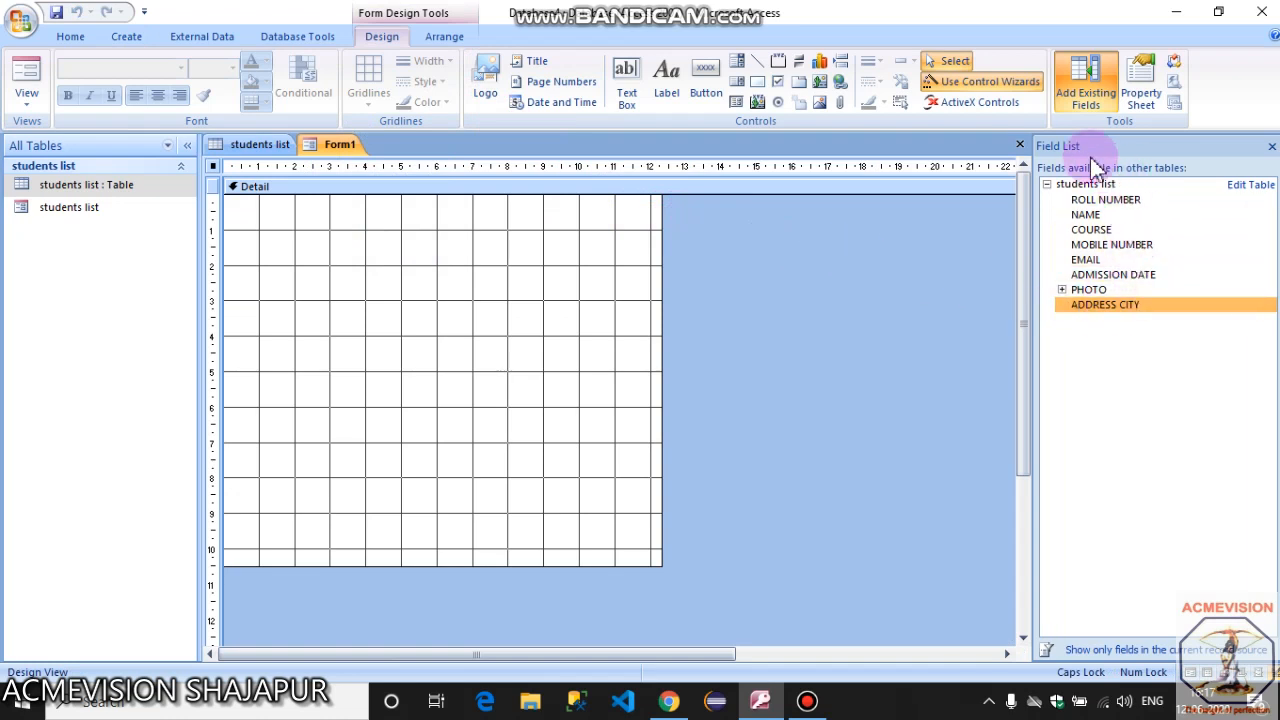
Add the NAME, COURSE, MOBILE NUMBER, EMAIL, ADMISSION DATE and PHOTO fields to the form's Detail section.
{"action": "left_click", "coordinate": [1088, 201]}
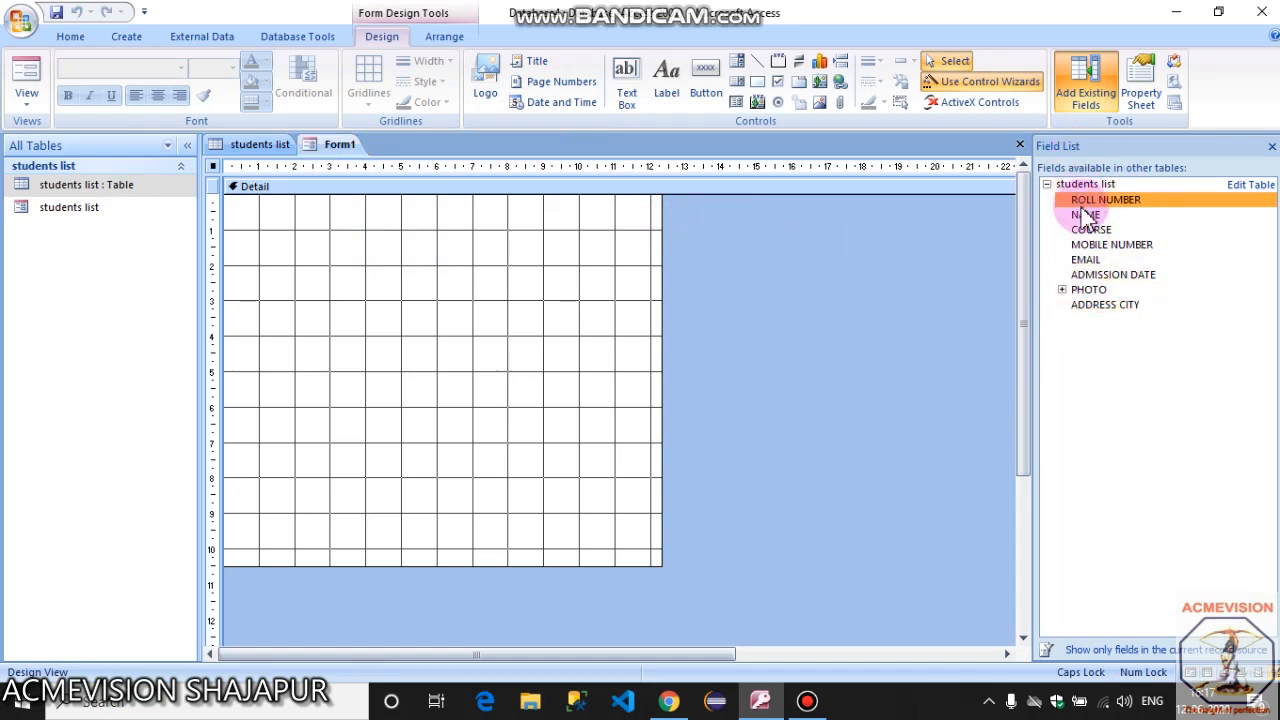
{"action": "double_click", "coordinate": [1086, 215]}
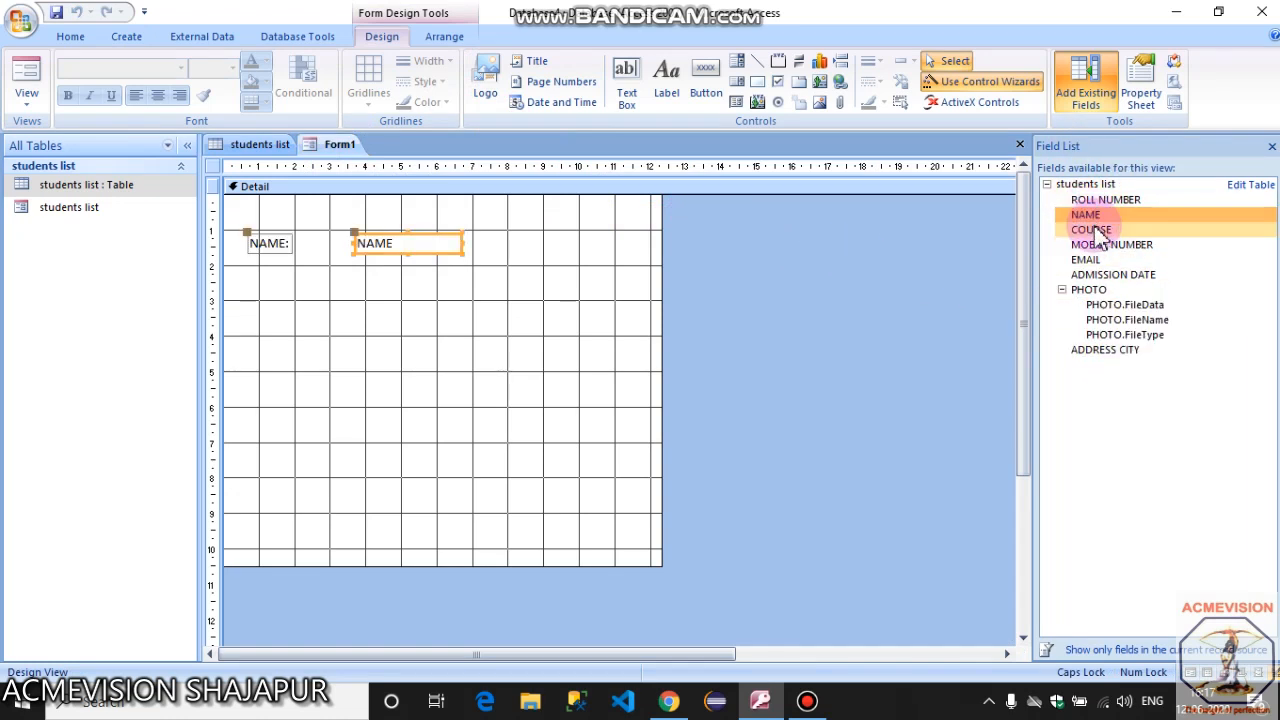
{"action": "double_click", "coordinate": [1097, 229]}
{"action": "double_click", "coordinate": [1100, 245]}
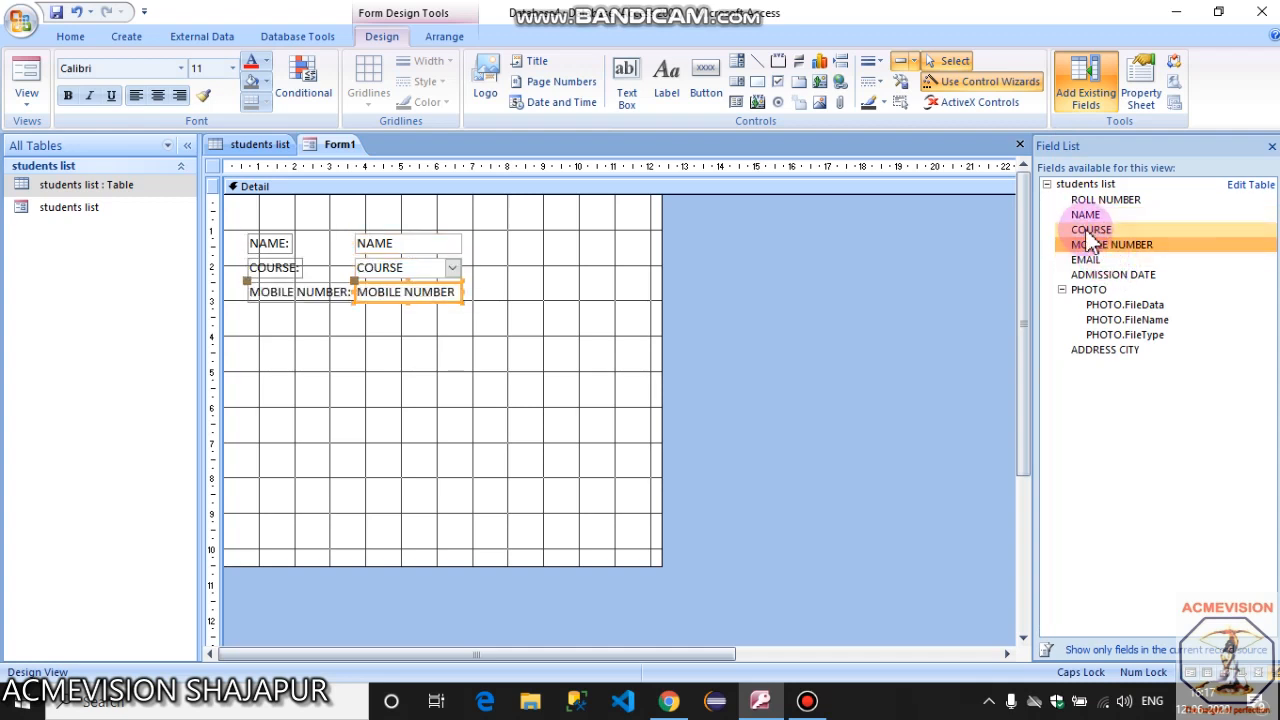
{"action": "left_click", "coordinate": [1090, 260]}
{"action": "double_click", "coordinate": [1090, 260]}
{"action": "double_click", "coordinate": [1105, 275]}
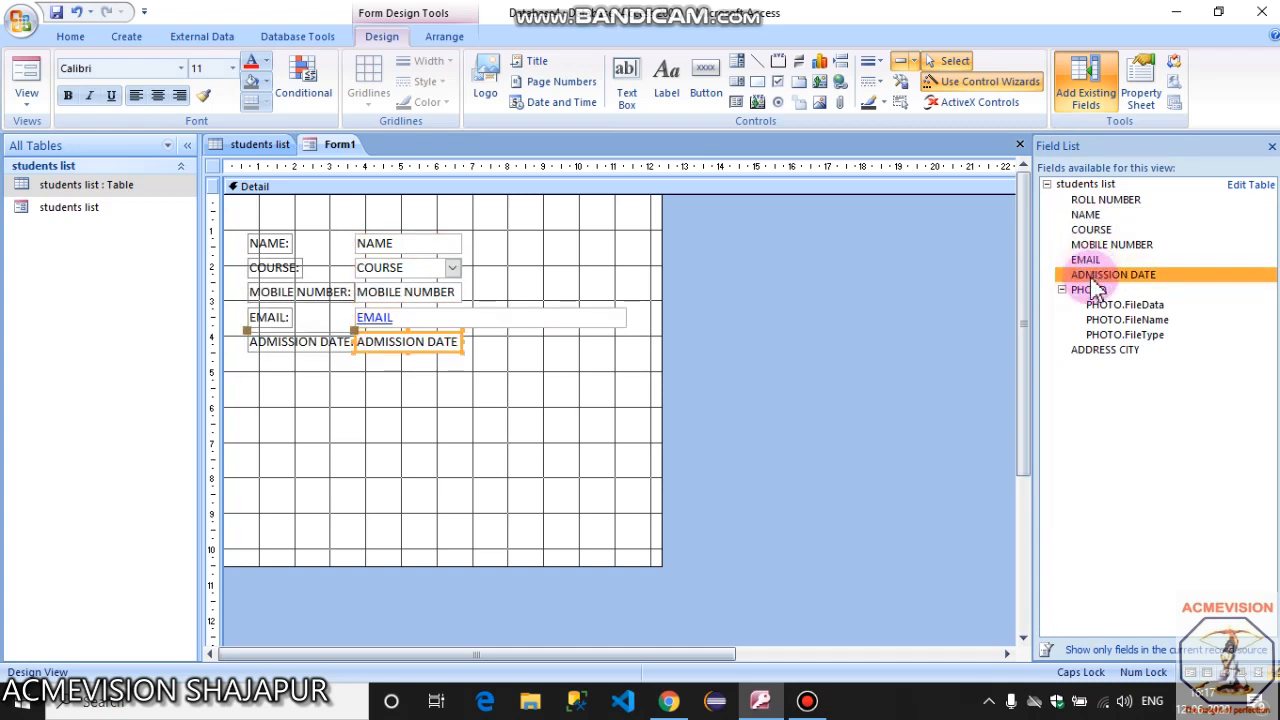
{"action": "double_click", "coordinate": [1088, 290]}
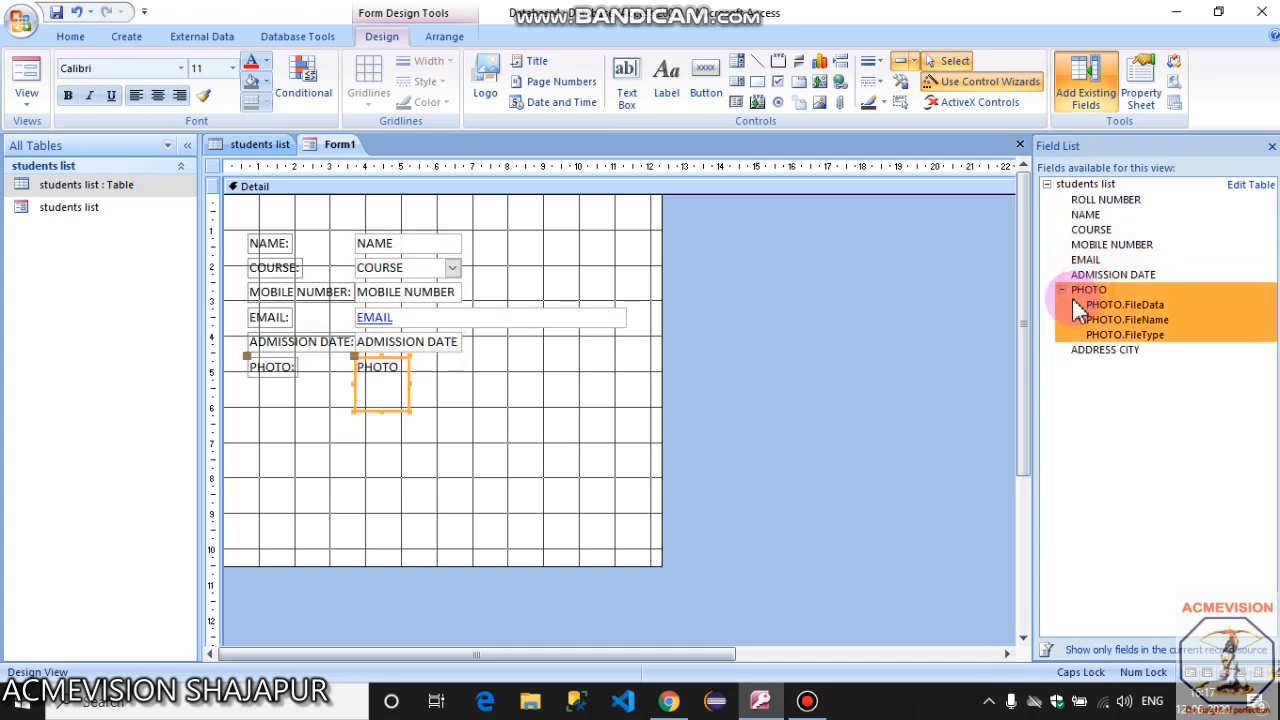
Move the PHOTO label up past the NAME field to about the 7.7 mark on the ruler, and place the photo box immediately after it.
{"action": "left_click", "coordinate": [275, 370]}
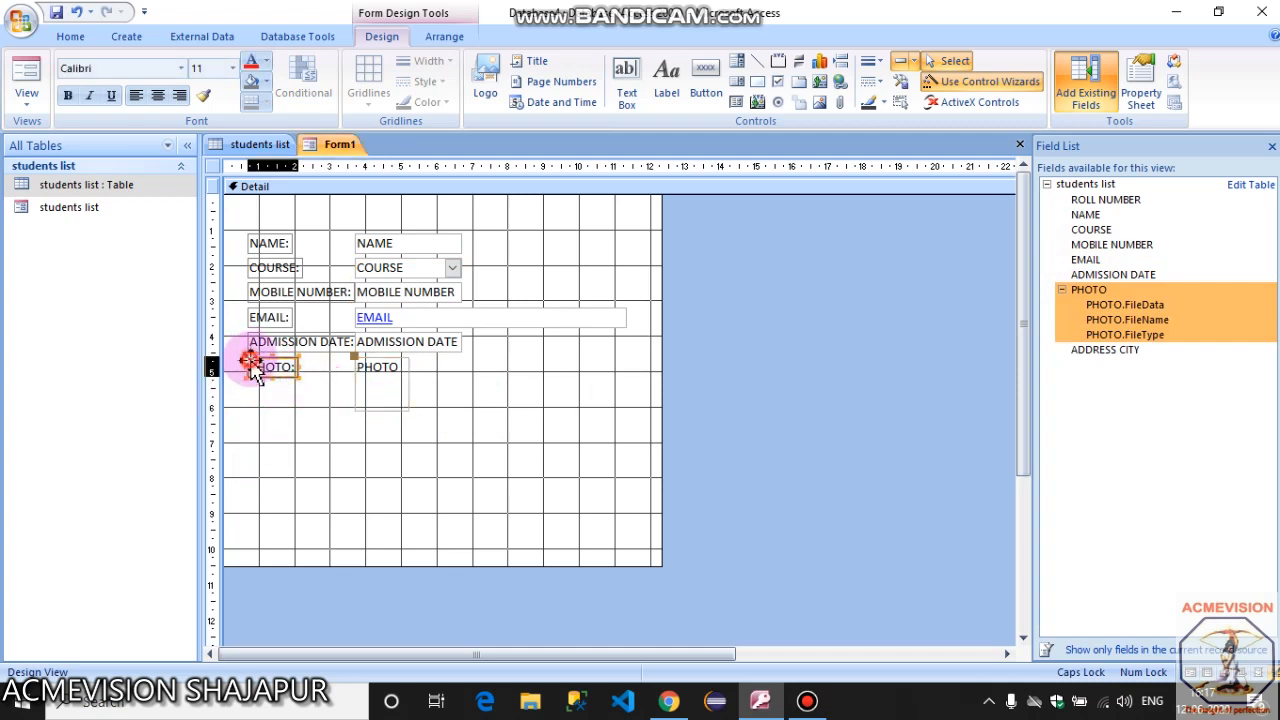
{"action": "left_click_drag", "start_coordinate": [252, 365], "coordinate": [503, 237]}
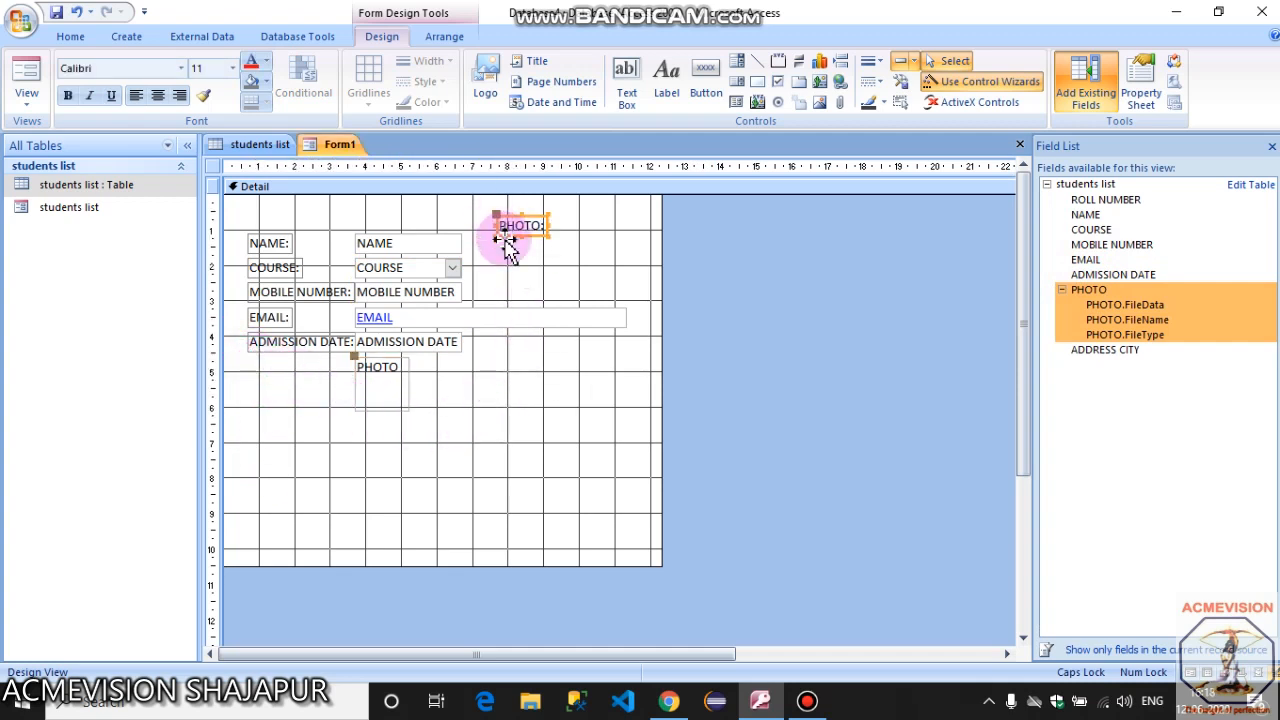
{"action": "left_click", "coordinate": [359, 362]}
{"action": "left_click_drag", "start_coordinate": [358, 366], "coordinate": [557, 222]}
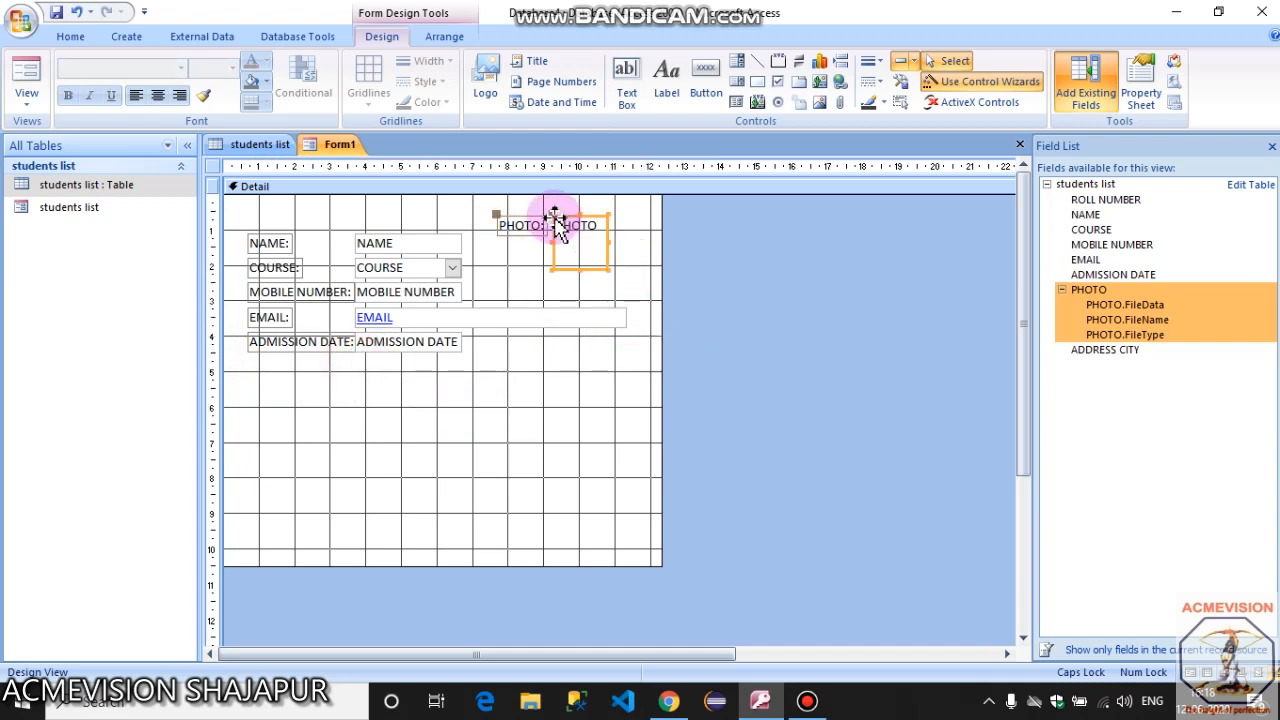
{"action": "left_click", "coordinate": [600, 374]}
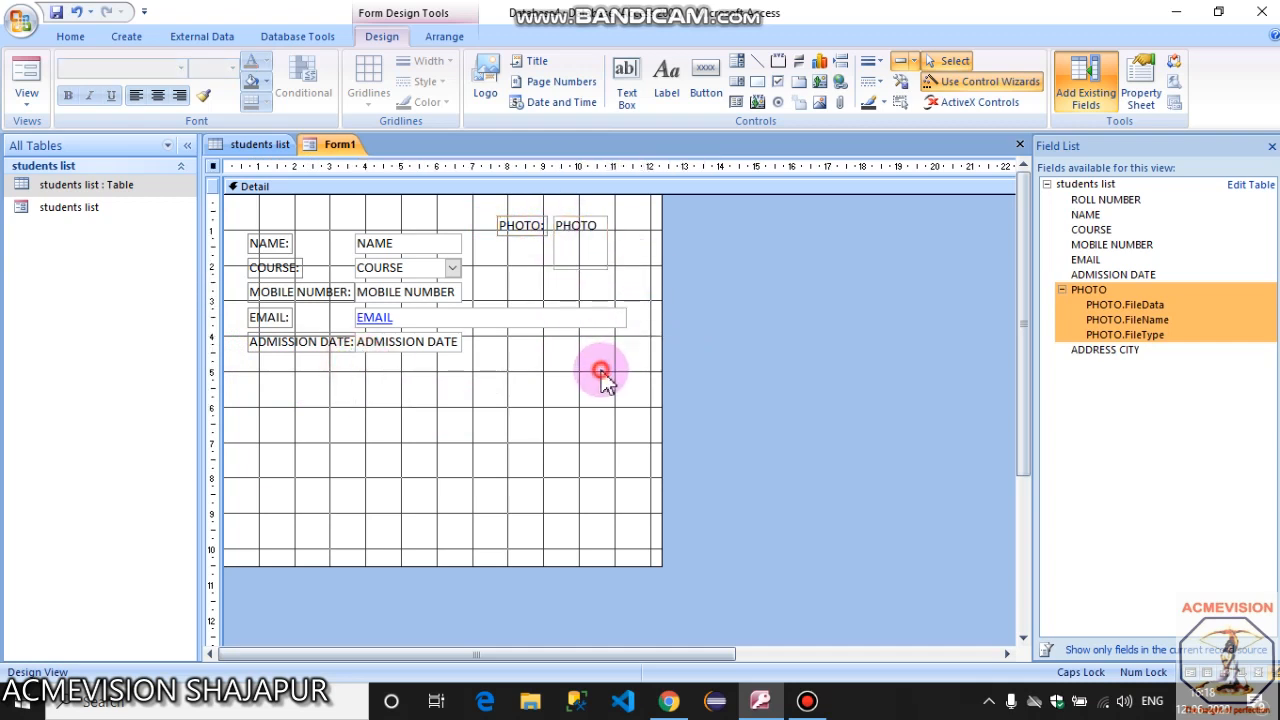
Show the newly designed form in Form View.
{"action": "left_click", "coordinate": [26, 108]}
{"action": "left_click", "coordinate": [90, 340]}
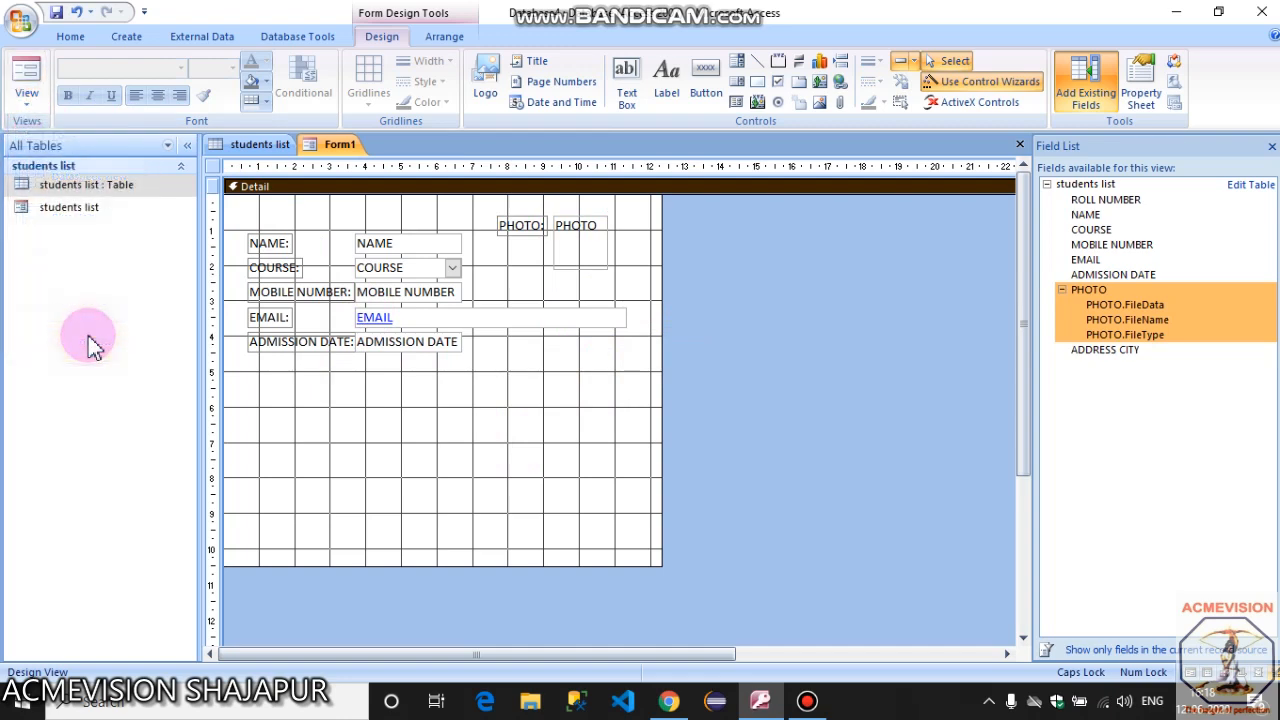
{"action": "left_click", "coordinate": [26, 108]}
{"action": "left_click", "coordinate": [50, 136]}
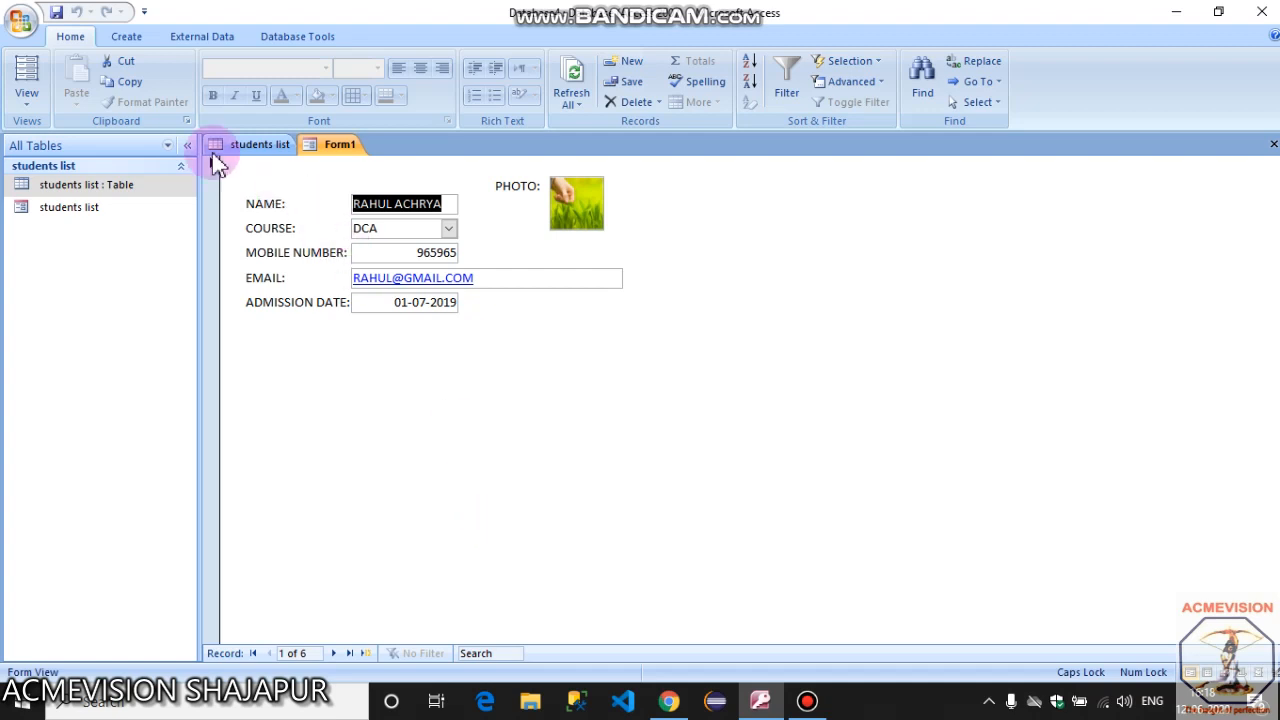
{"action": "left_click", "coordinate": [128, 37]}
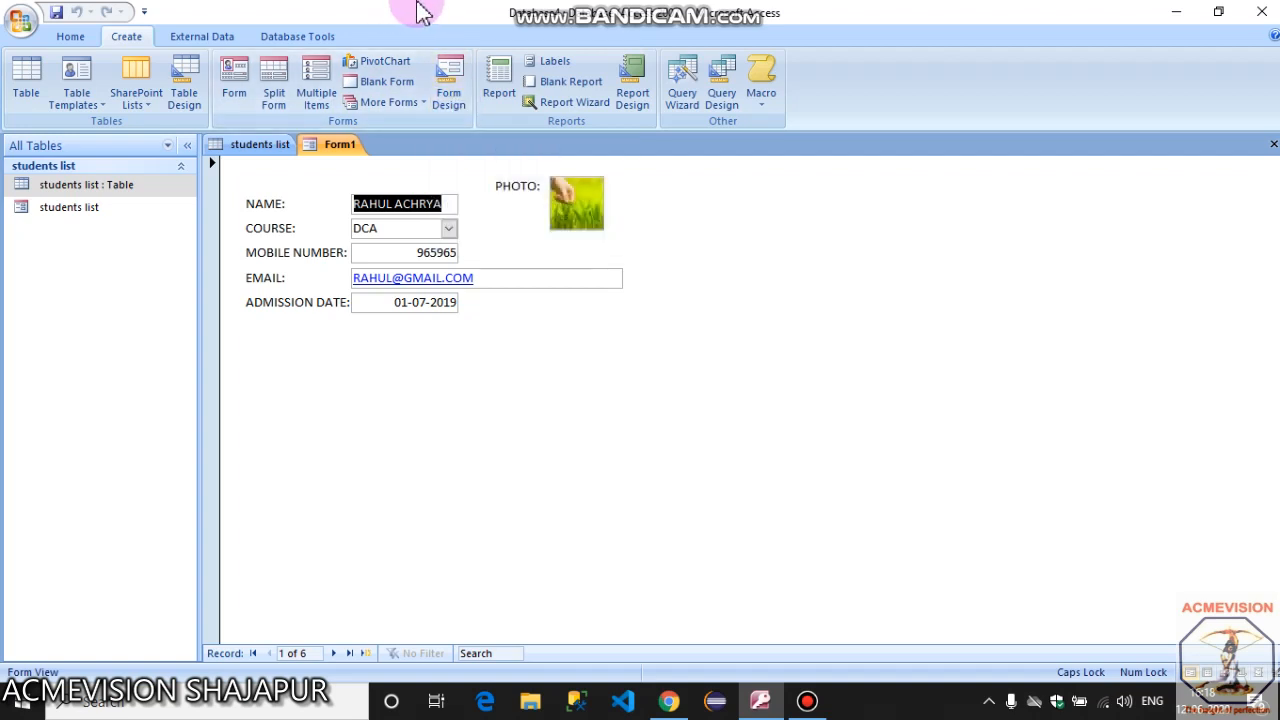
{"action": "mouse_move", "coordinate": [418, 11]}
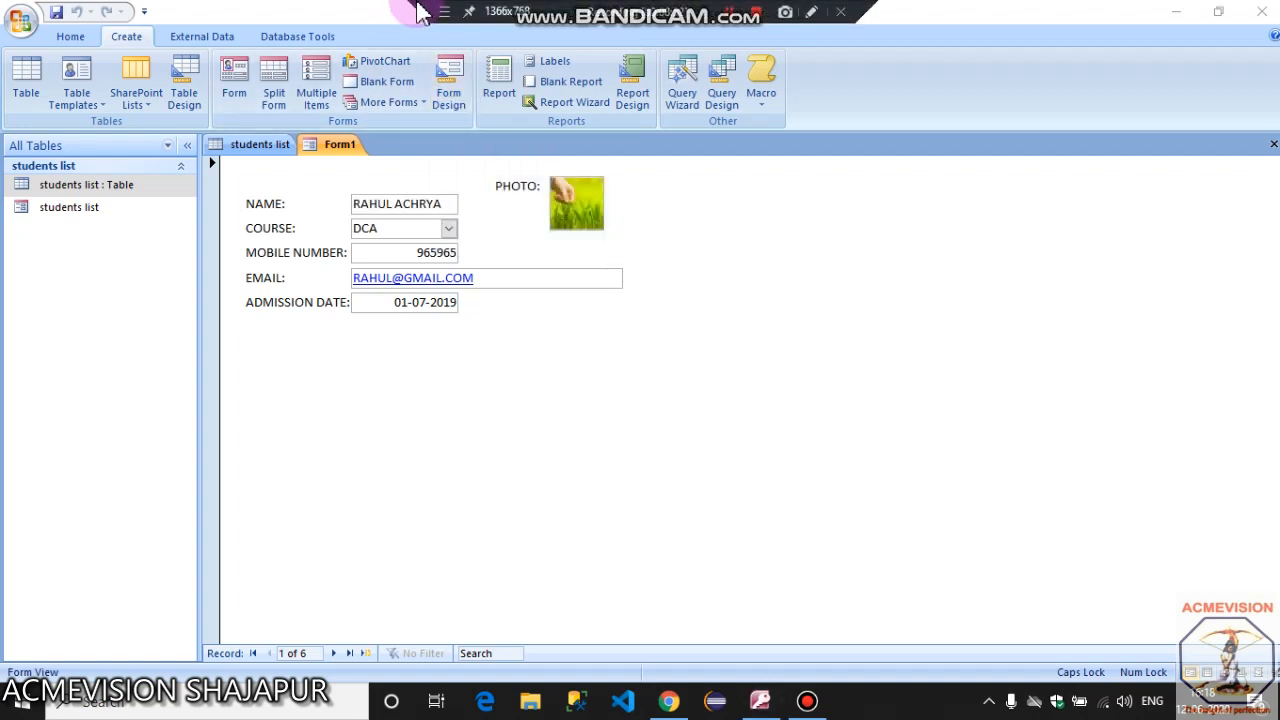